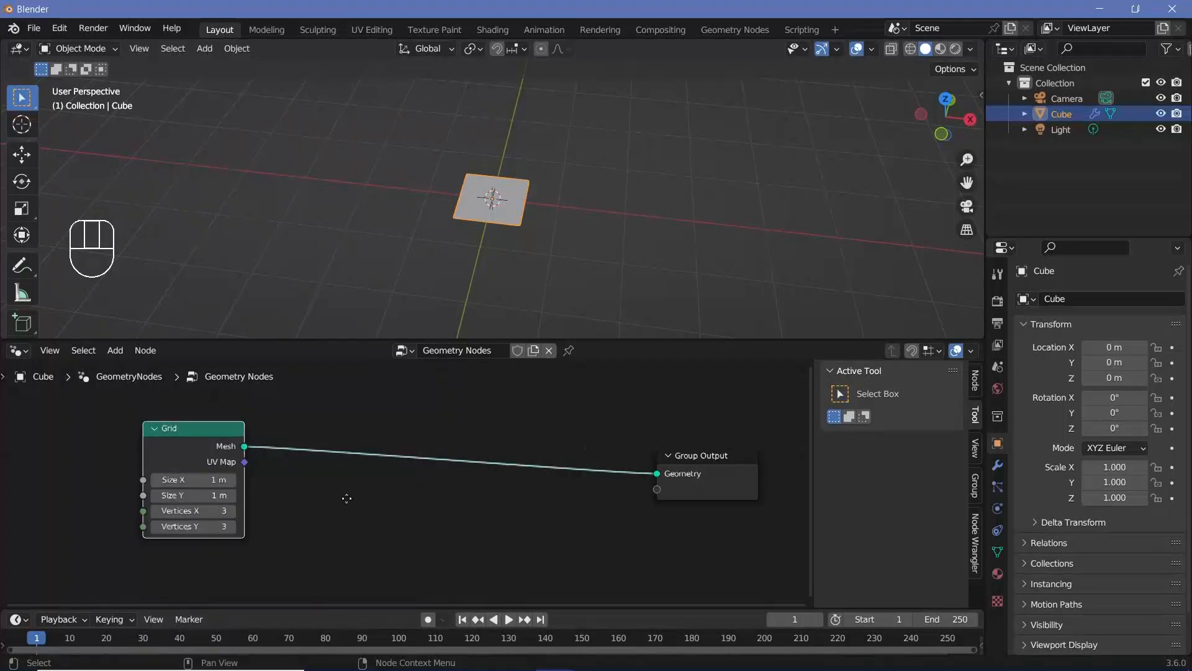
# Step: Add an Image Texture node below the Grid node in the geometry node tree
pyautogui.moveTo(419, 490); pyautogui.dragTo(512, 450, button='middle')
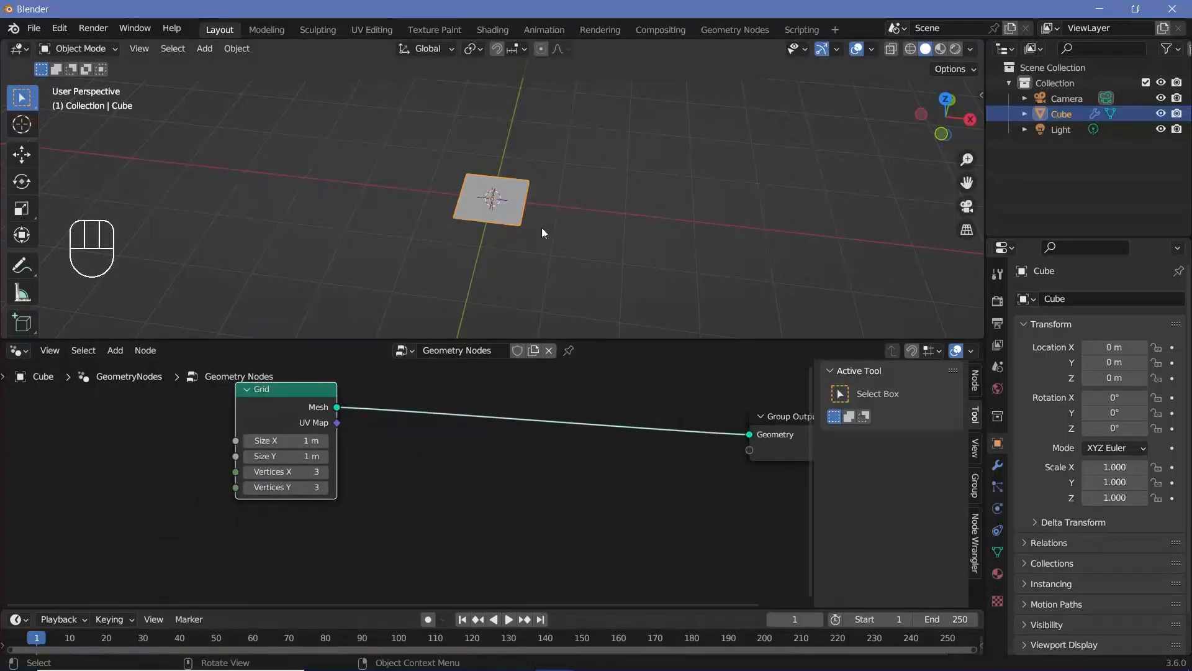
pyautogui.hotkey('shift', 'a')
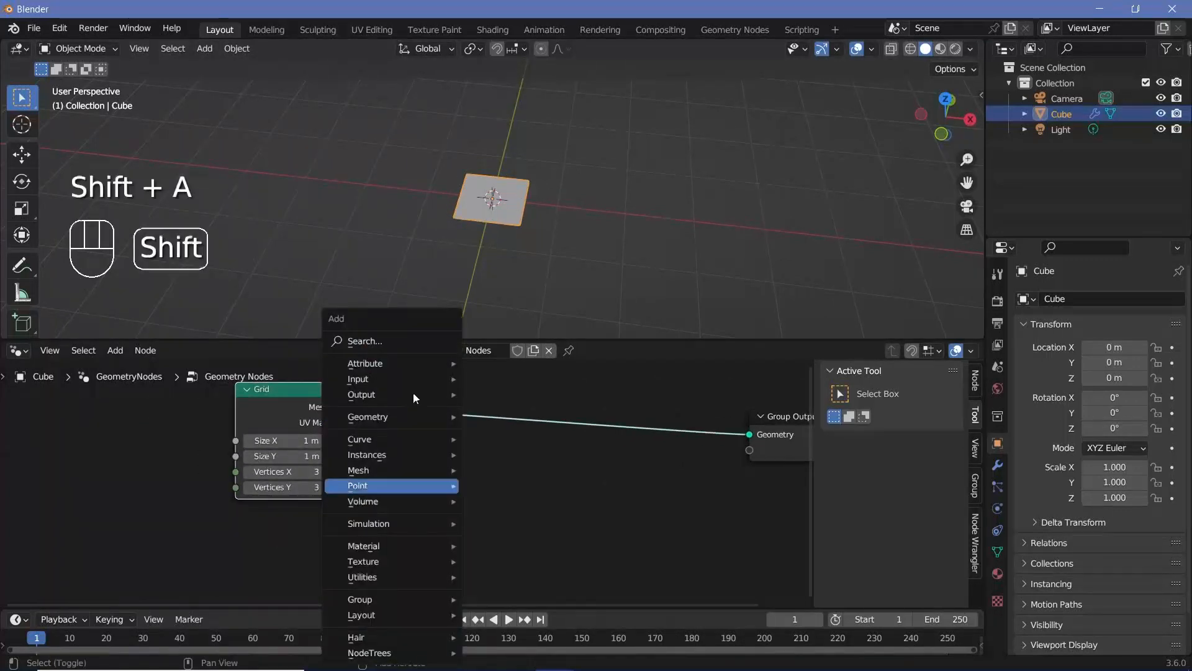
pyautogui.click(400, 343)
pyautogui.write('imag')
pyautogui.click(434, 400)
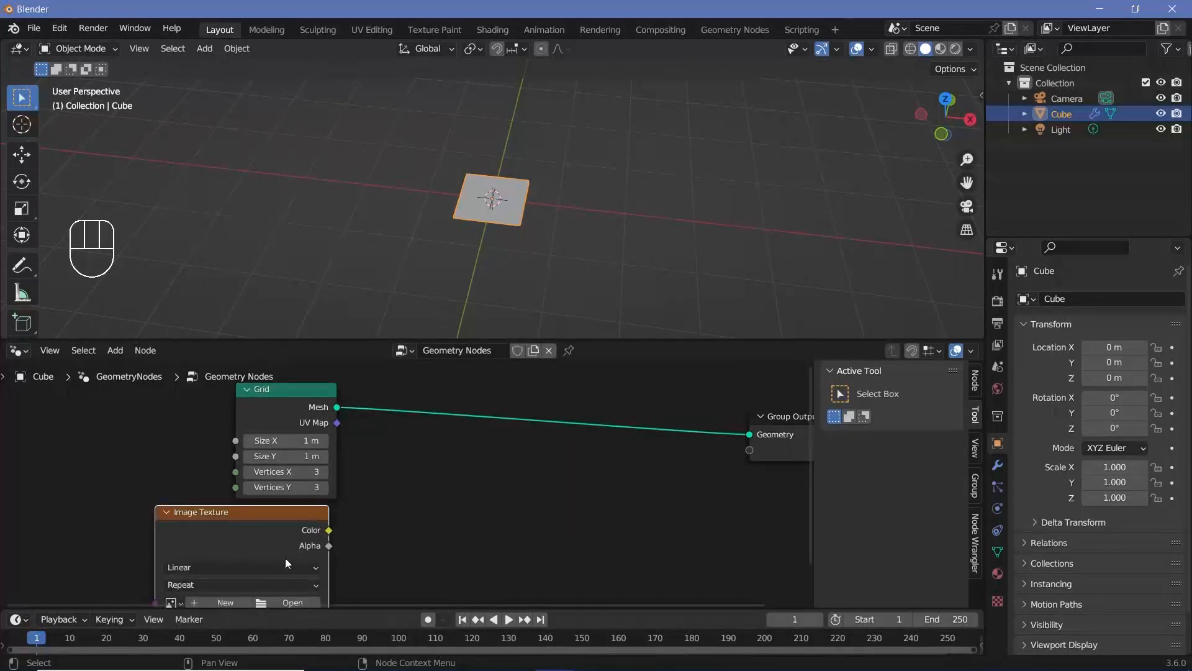
pyautogui.click(287, 555)
# Step: Load the image BlenderLogo.png into the Image Texture node
pyautogui.moveTo(344, 547); pyautogui.dragTo(421, 493, button='middle')
pyautogui.scroll(2, 435, 521)
pyautogui.moveTo(443, 544); pyautogui.dragTo(463, 483, button='middle')
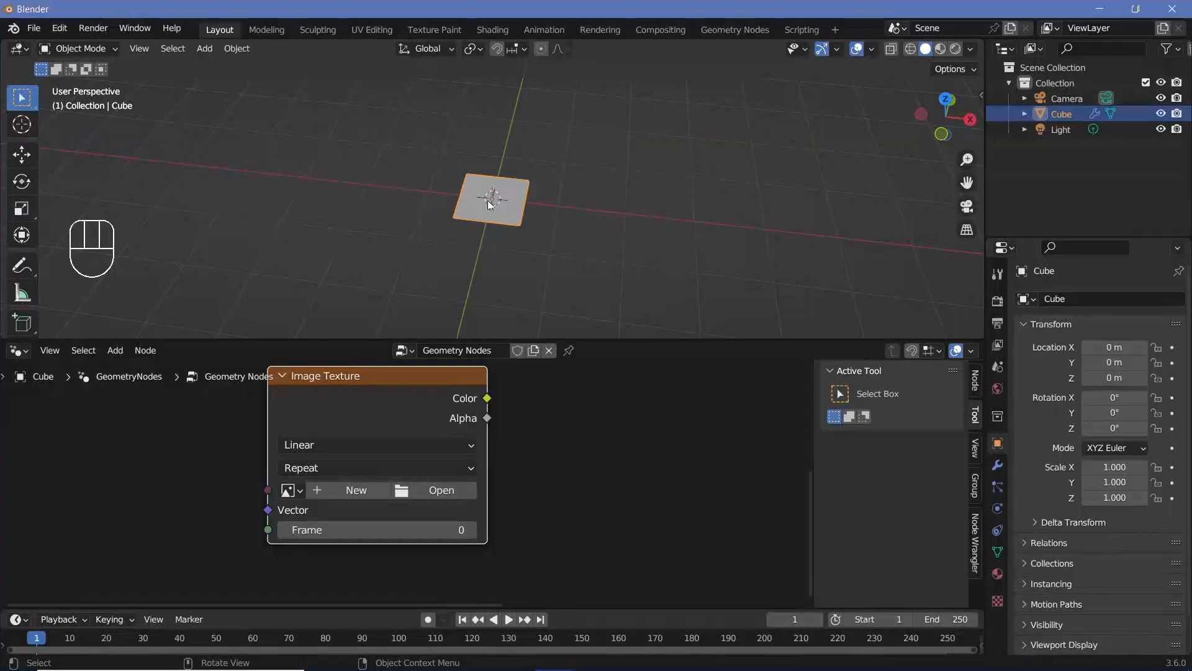
pyautogui.click(439, 496)
pyautogui.scroll(-3, 515, 431)
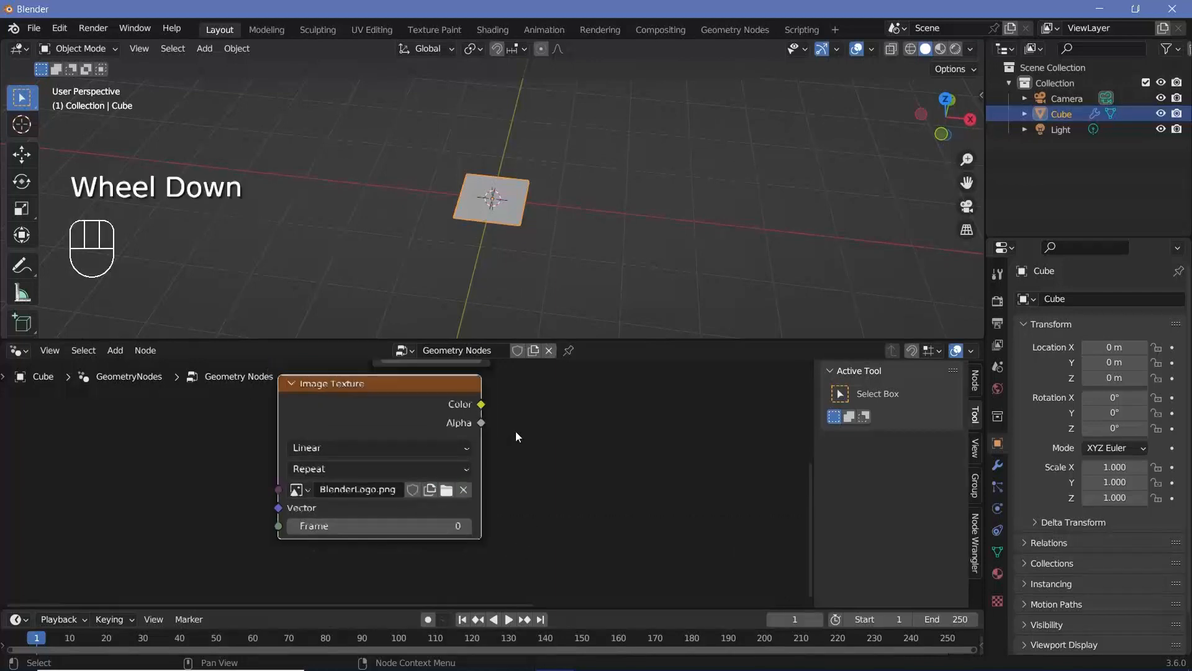
pyautogui.moveTo(509, 434); pyautogui.dragTo(334, 530, button='middle')
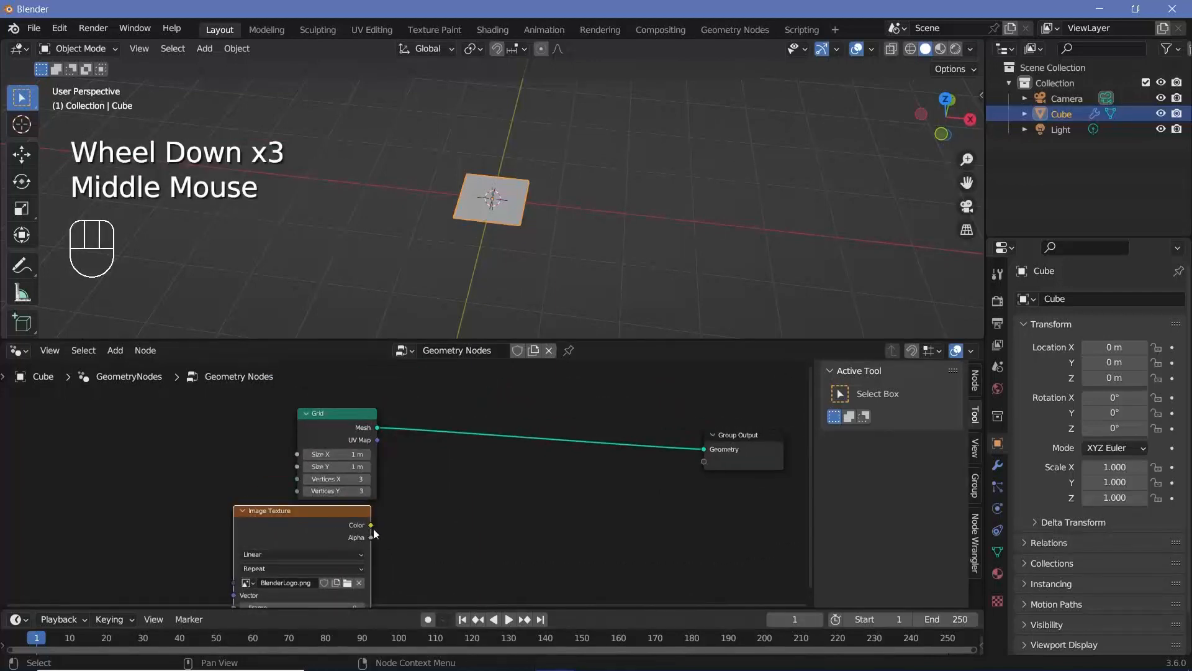
pyautogui.click(459, 501)
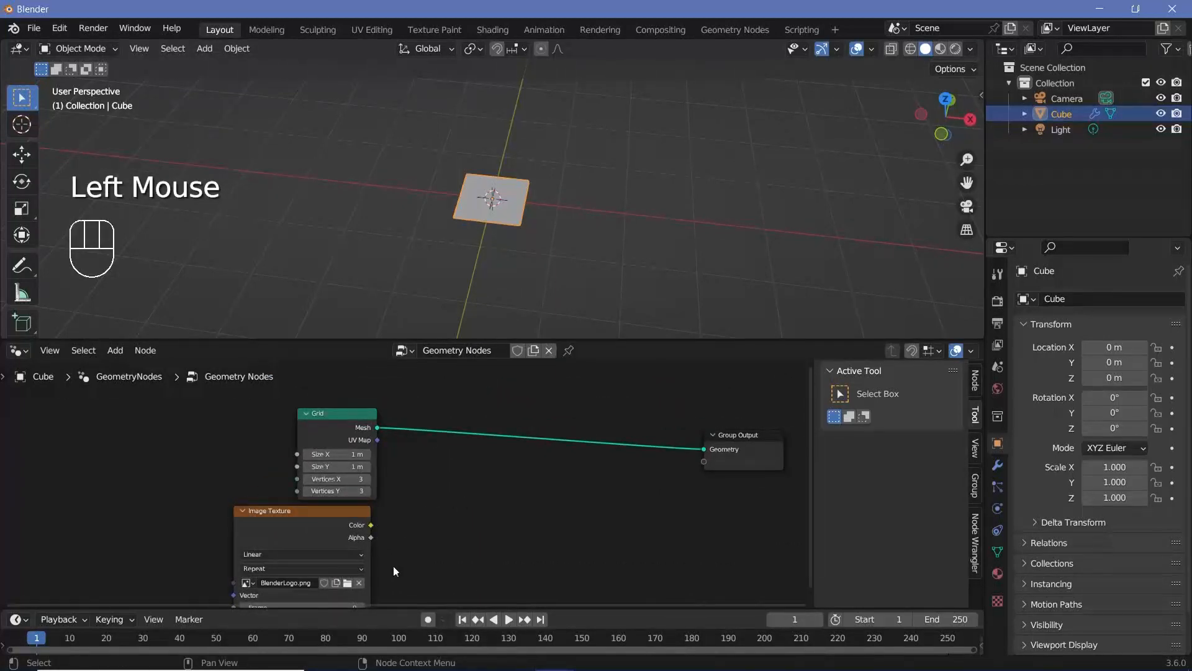
# Step: Set both Vertices X and Vertices Y of the Grid node to 100
pyautogui.moveTo(393, 570); pyautogui.dragTo(470, 535, button='middle')
pyautogui.scroll(4, 470, 535)
pyautogui.click(370, 434)
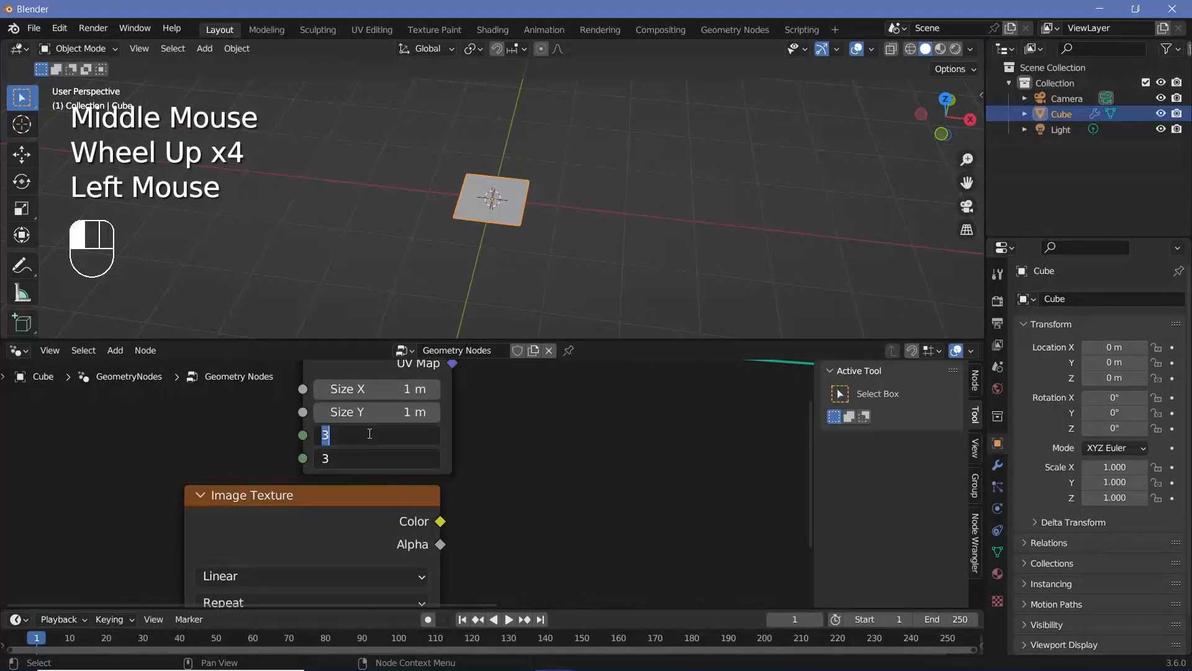
pyautogui.write('100')
pyautogui.press('Return')
pyautogui.scroll(-2, 521, 486)
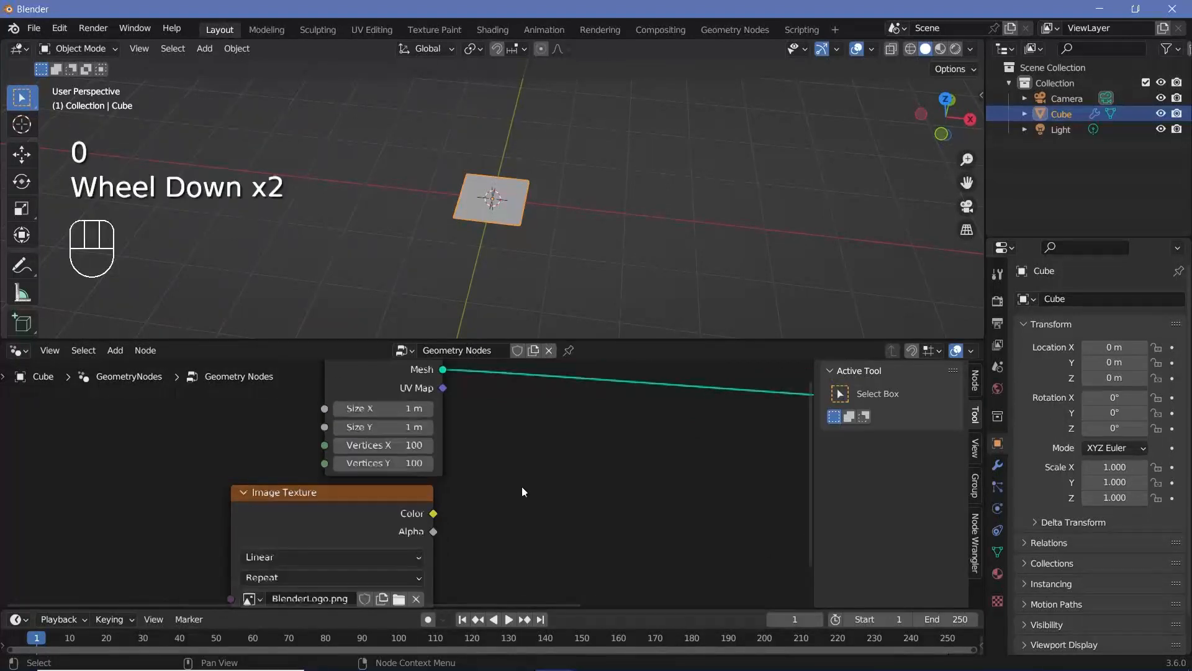
# Step: Insert a Store Named Attribute node on the link between the Grid and the Group Output
pyautogui.moveTo(521, 487); pyautogui.dragTo(444, 541, button='middle')
pyautogui.hotkey('shift', 'a')
pyautogui.write('STORE')
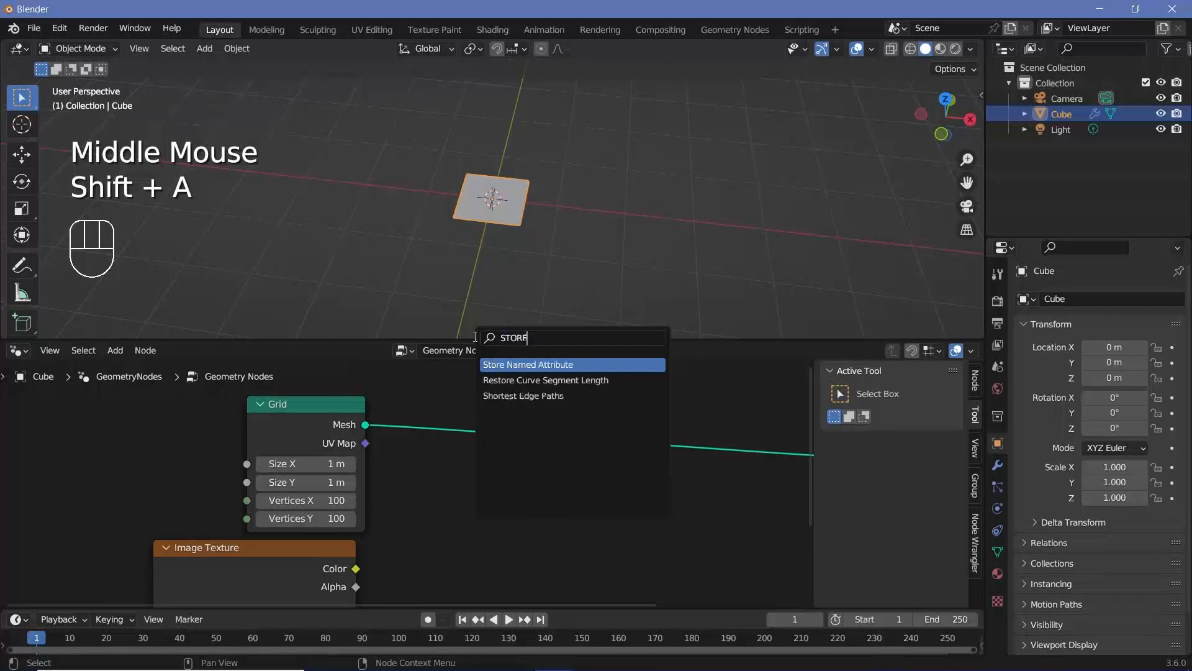
pyautogui.press('Return')
pyautogui.click(396, 522)
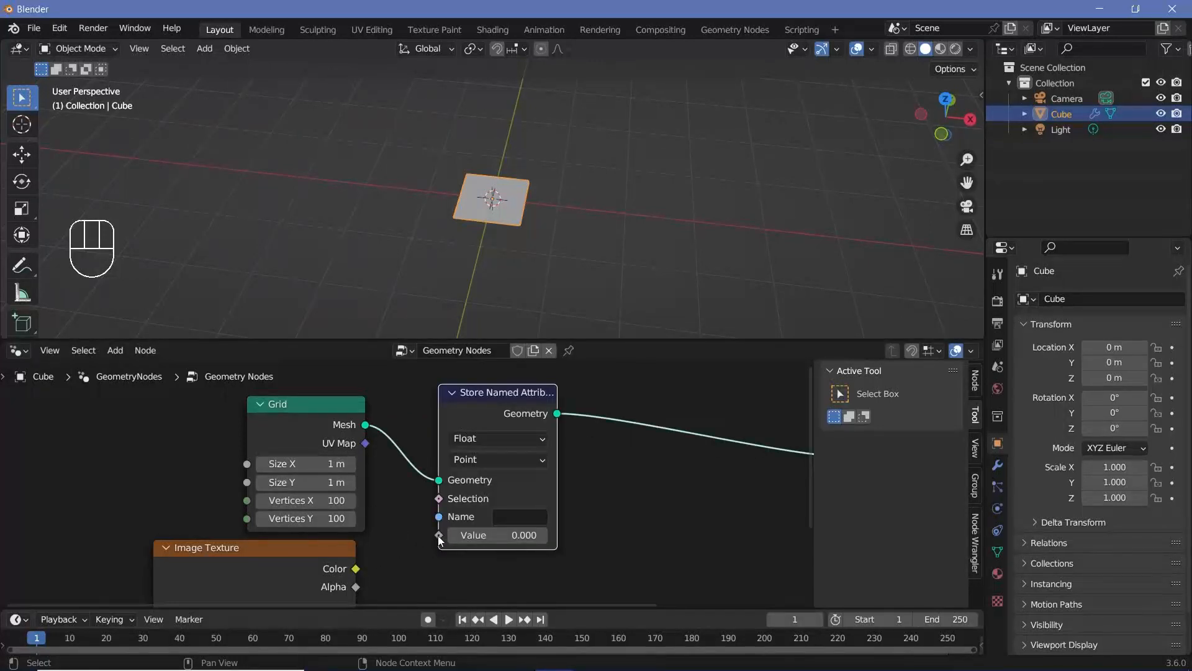
# Step: Set the Store Named Attribute data type to Color and connect the Image Texture's Color output to its Value
pyautogui.scroll(3, 438, 536)
pyautogui.click(523, 419)
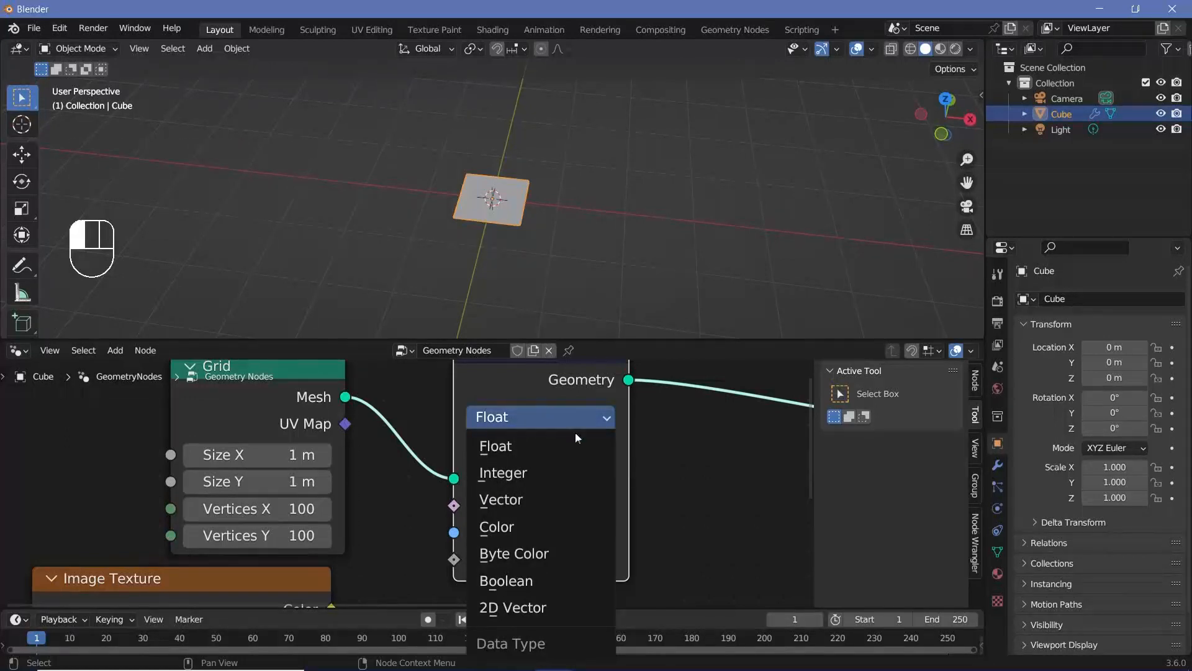
pyautogui.click(520, 516)
pyautogui.moveTo(334, 605); pyautogui.dragTo(349, 547, button='middle')
pyautogui.moveTo(350, 547); pyautogui.dragTo(478, 501)
# Step: Name the stored attribute ImageC in the Store Named Attribute node
pyautogui.doubleClick(560, 472)
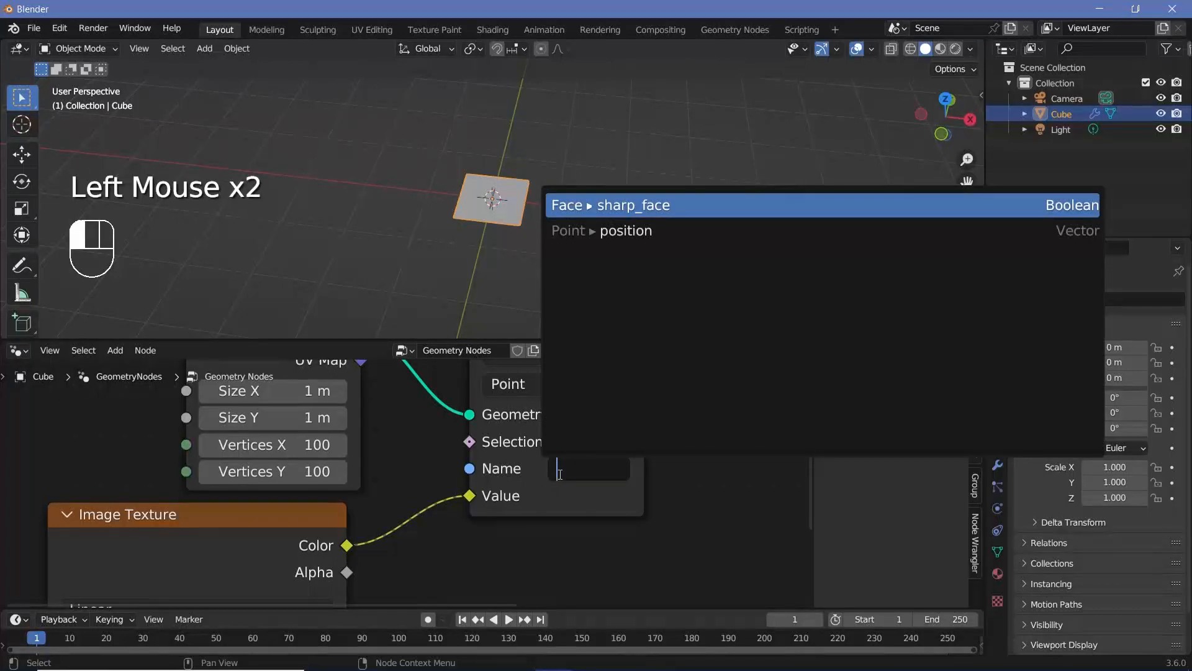
pyautogui.write('ImageC')
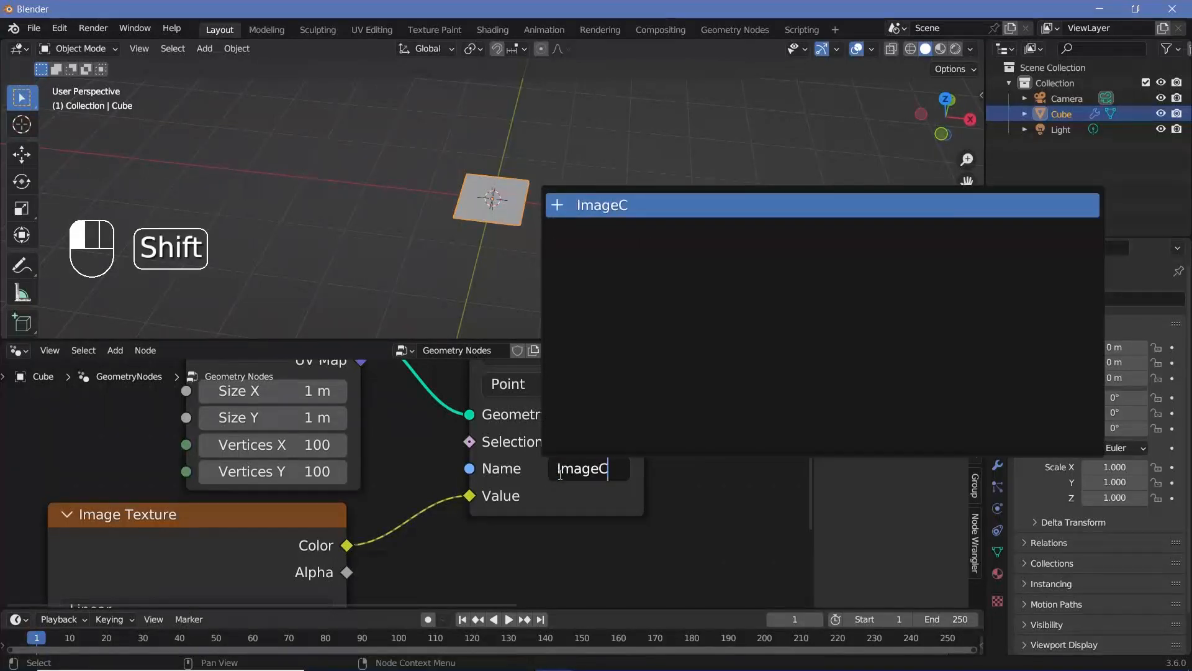
pyautogui.press('Return')
pyautogui.scroll(-5, 558, 474)
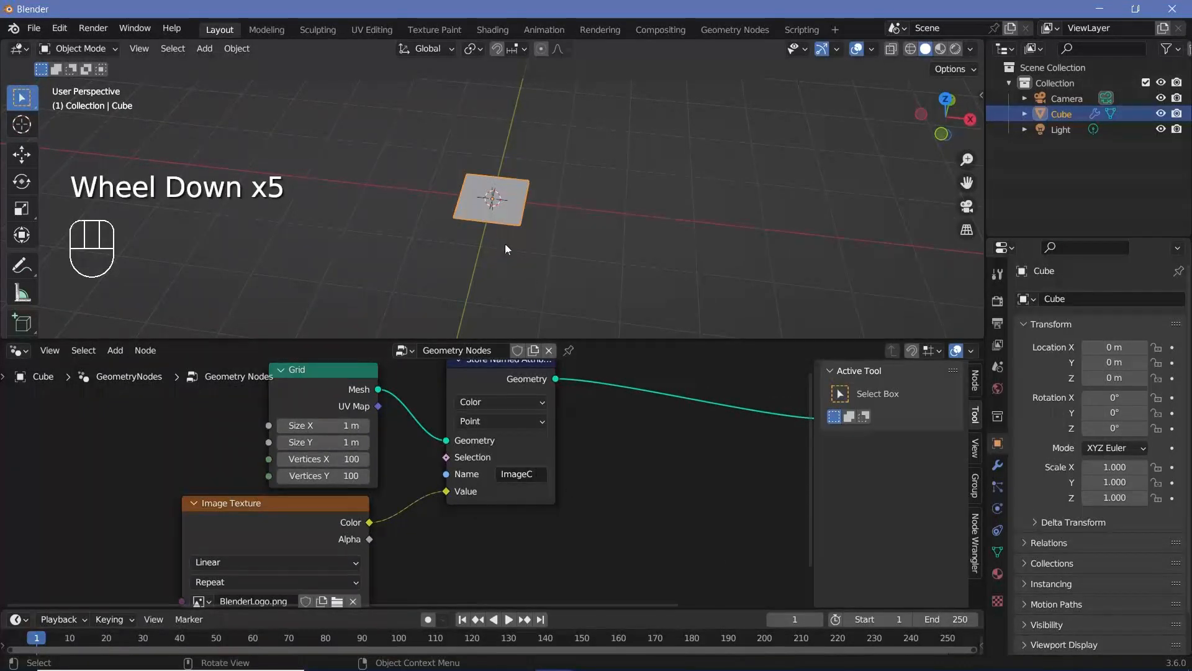
# Step: Insert a Set Material node between Store Named Attribute and Group Output, and assign Material to it
pyautogui.moveTo(720, 465); pyautogui.dragTo(573, 484, button='middle')
pyautogui.hotkey('shift', 'a')
pyautogui.write('se')
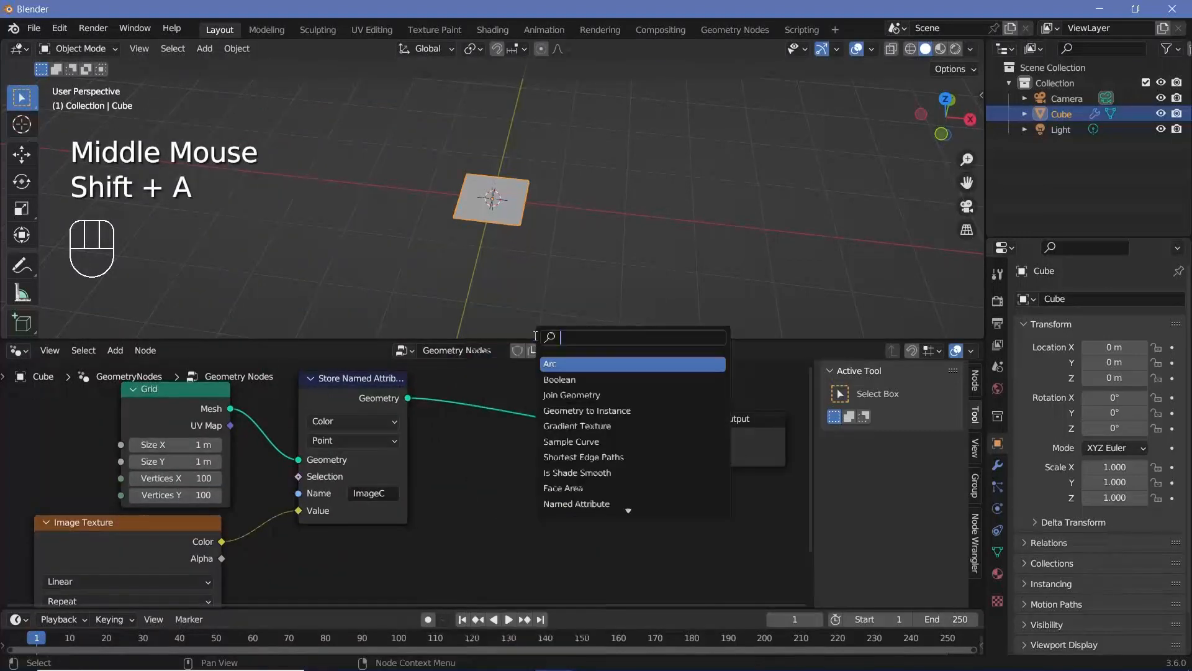
pyautogui.write('t material')
pyautogui.press('Return')
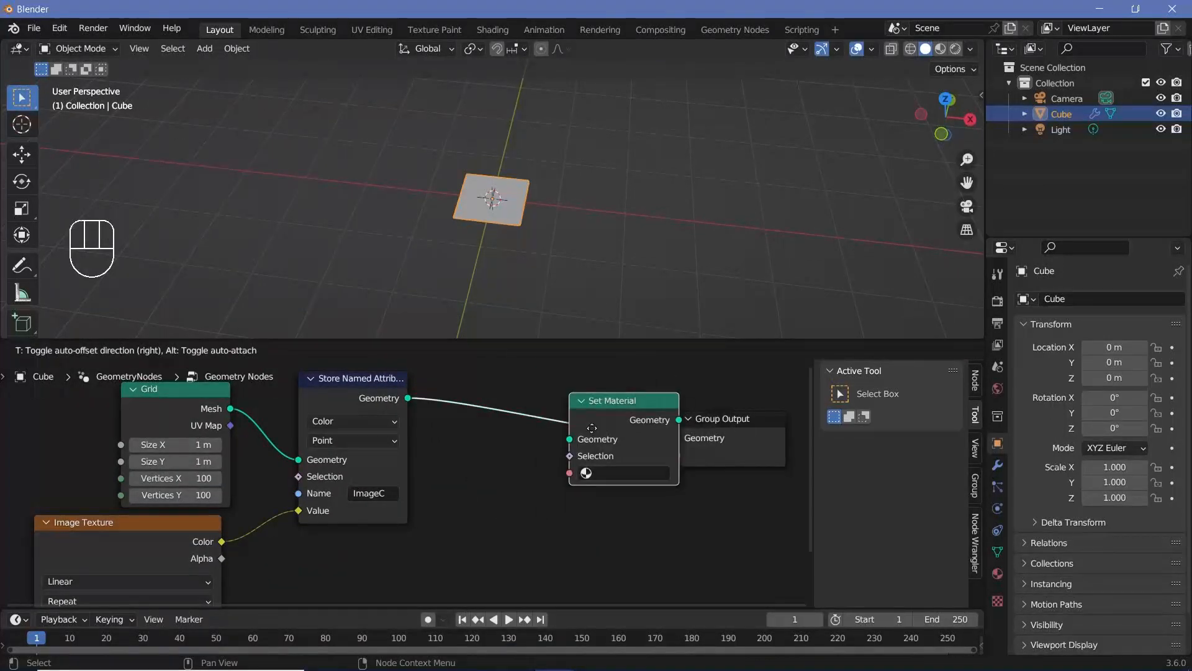
pyautogui.click(624, 470)
pyautogui.click(559, 473)
pyautogui.click(559, 494)
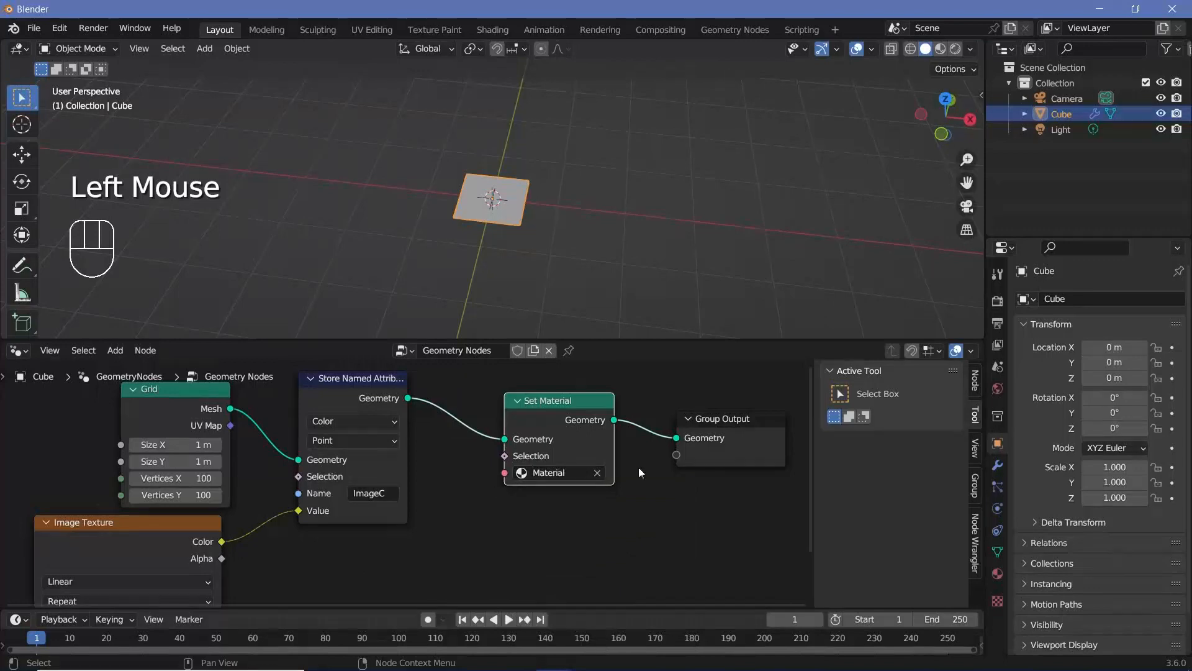
# Step: Split the node editor side by side, change the new area to the Shader Editor, and hide the sidebars
pyautogui.moveTo(980, 345); pyautogui.dragTo(597, 359)
pyautogui.click(620, 350)
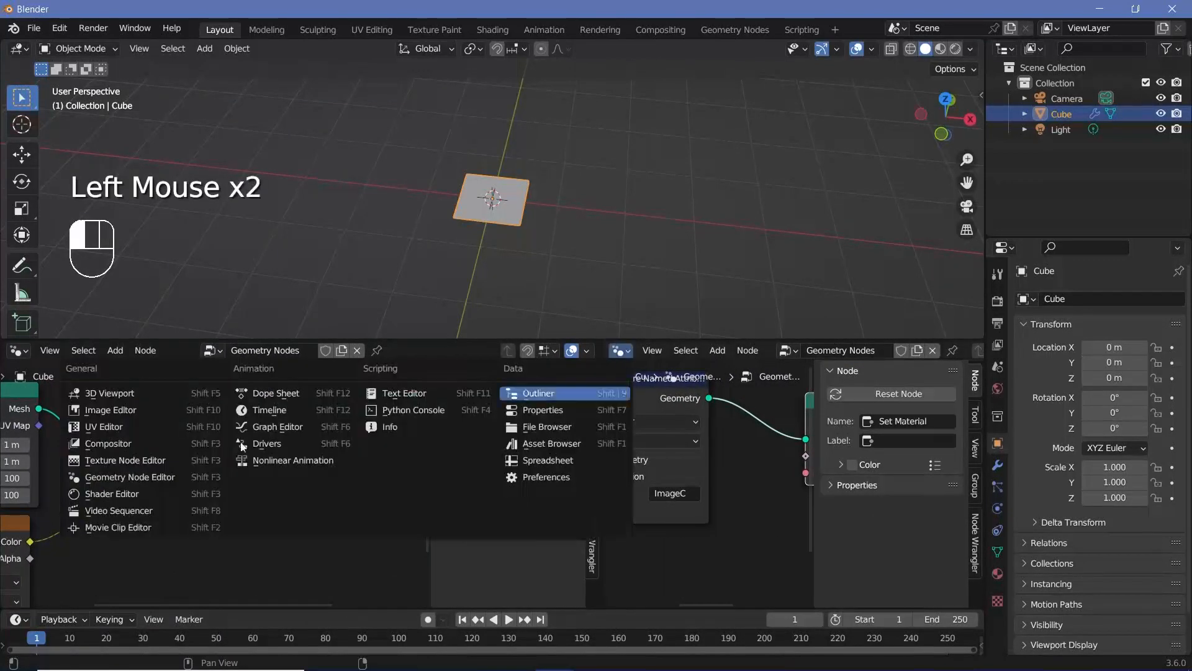
pyautogui.click(149, 491)
pyautogui.press('n')
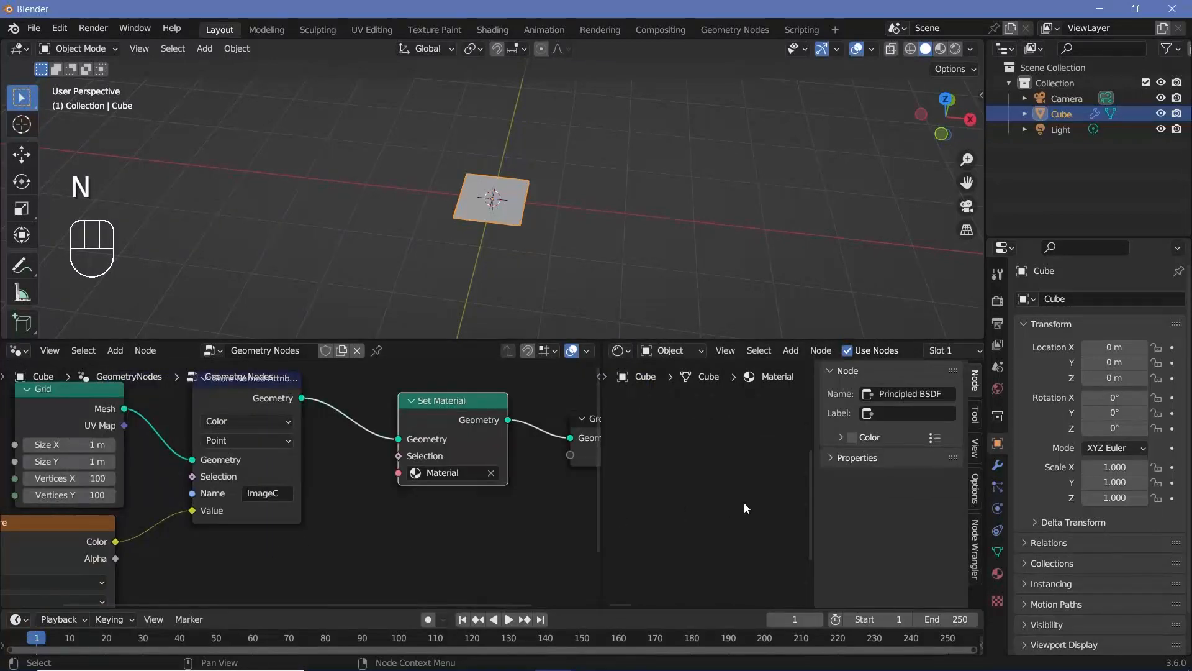
pyautogui.press('n')
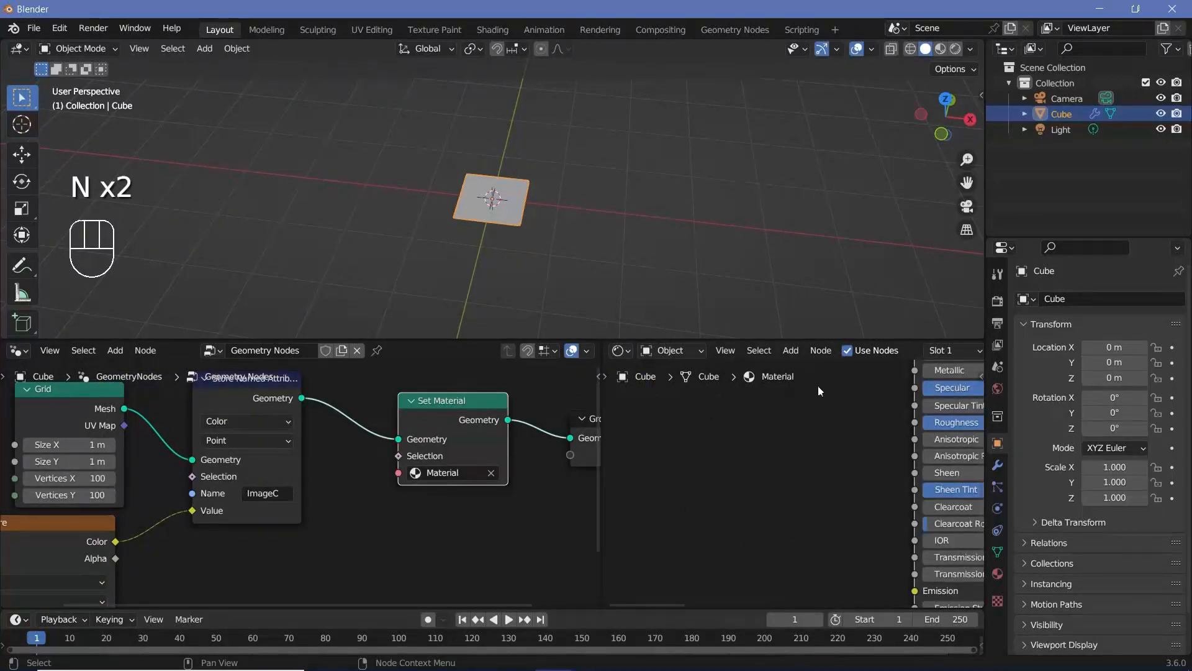
# Step: Add an Attribute node beside the Principled BSDF in the material's shader tree
pyautogui.scroll(-6, 823, 351)
pyautogui.scroll(4, 824, 349)
pyautogui.scroll(-2, 825, 349)
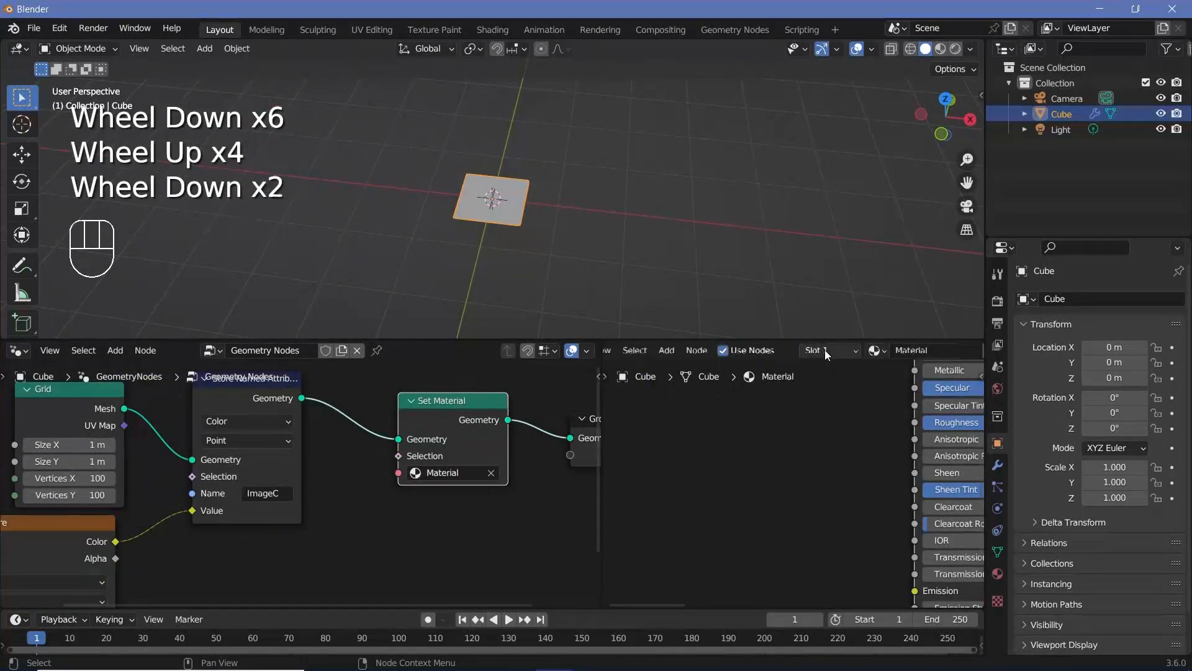
pyautogui.scroll(-1, 825, 349)
pyautogui.scroll(-3, 862, 433)
pyautogui.moveTo(862, 432); pyautogui.dragTo(677, 435, button='middle')
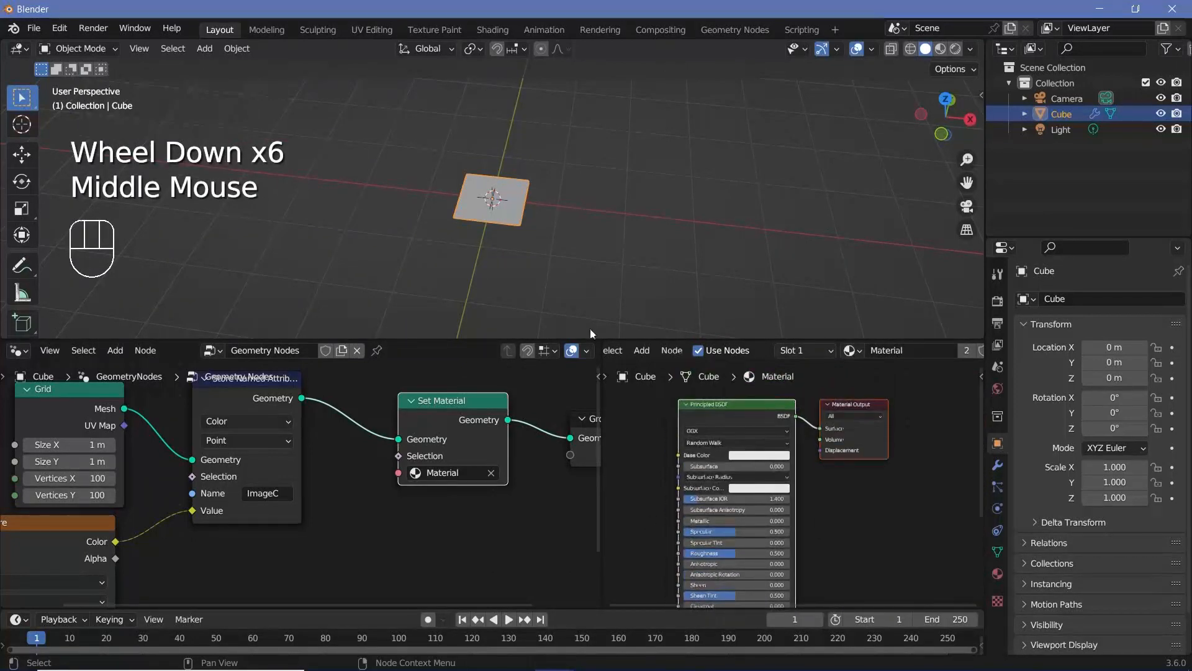
pyautogui.click(718, 409)
pyautogui.moveTo(608, 574); pyautogui.dragTo(698, 513, button='middle')
pyautogui.hotkey('shift', 'a')
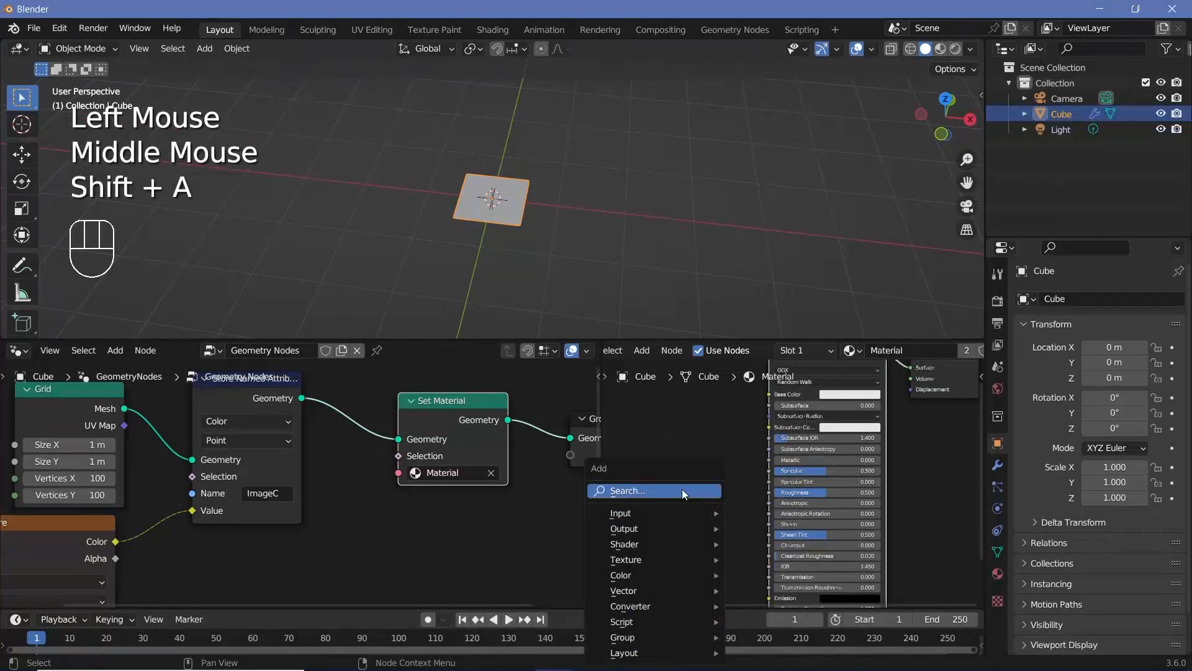
pyautogui.click(682, 489)
pyautogui.write('atr')
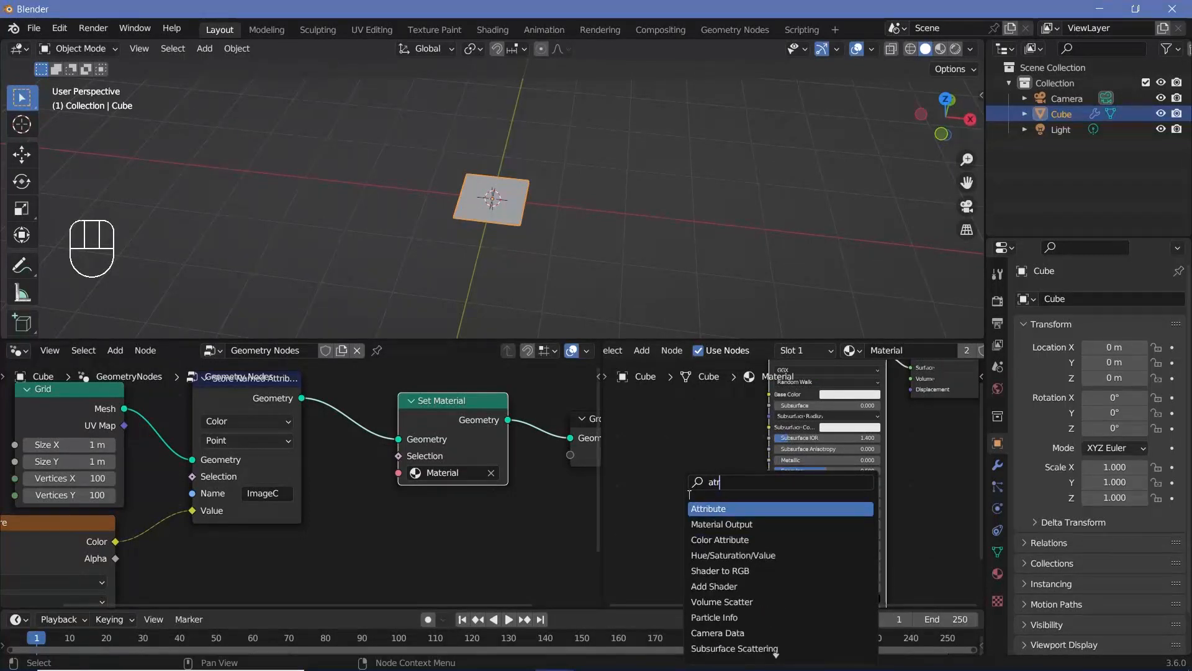
pyautogui.press('Return')
pyautogui.click(634, 497)
pyautogui.scroll(3, 727, 478)
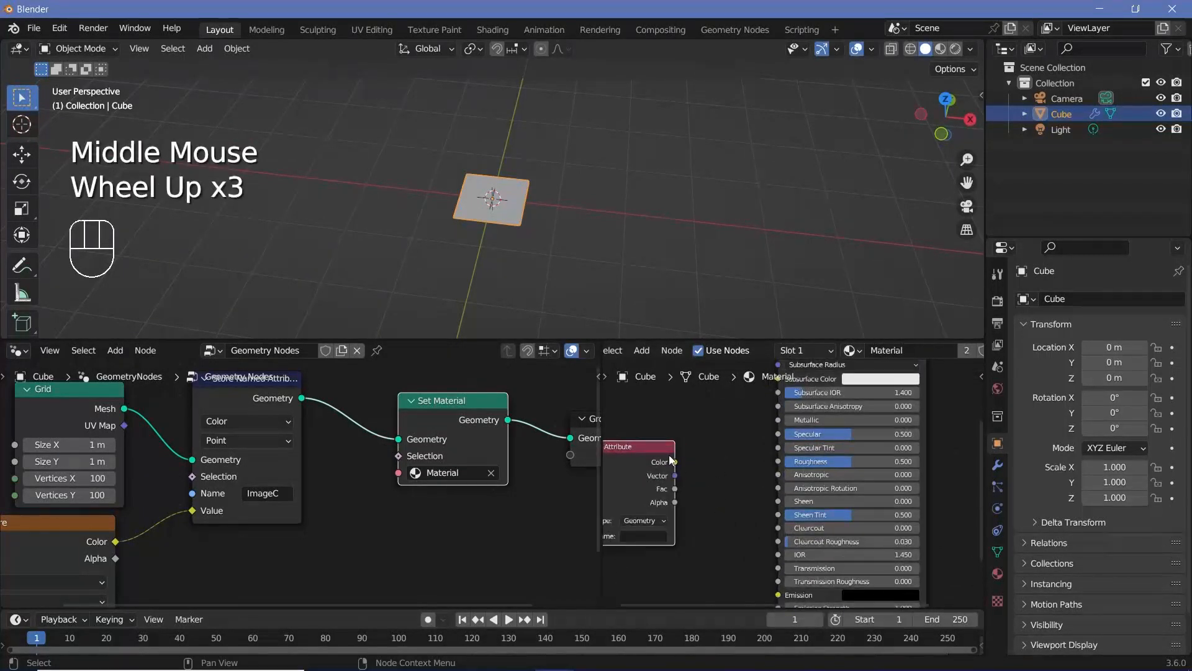
# Step: Connect the Attribute node's Color to the Principled BSDF's Emission and set the attribute name to ImageC
pyautogui.moveTo(673, 461); pyautogui.dragTo(780, 593)
pyautogui.scroll(3, 702, 539)
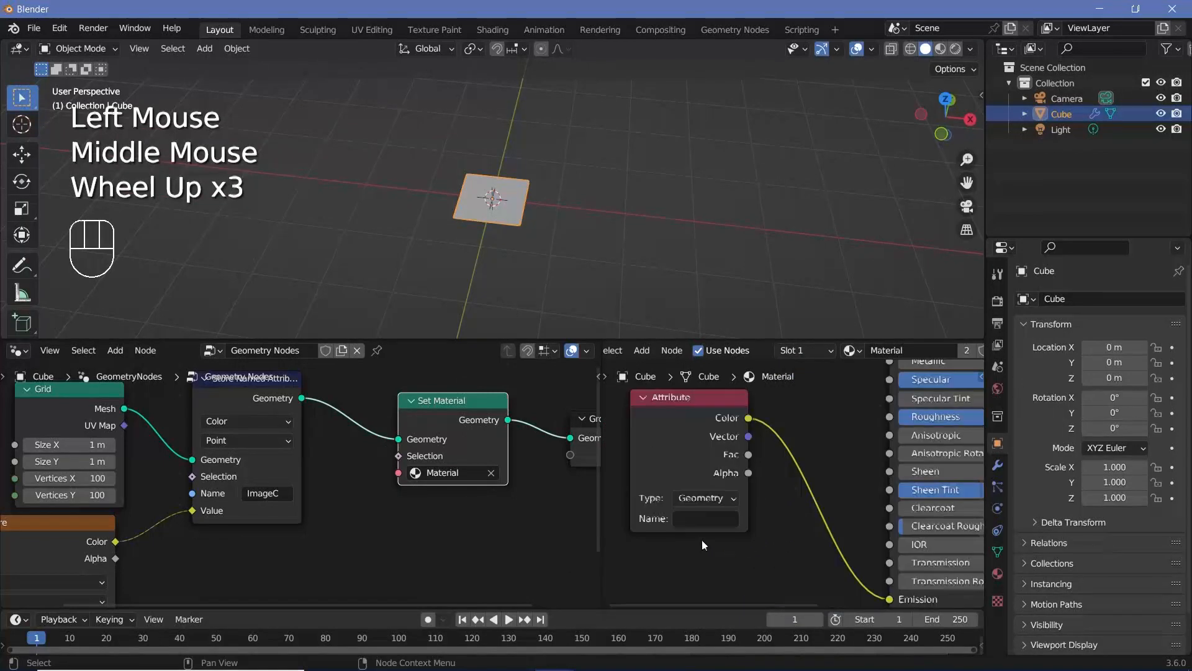
pyautogui.moveTo(360, 523); pyautogui.dragTo(345, 493, button='middle')
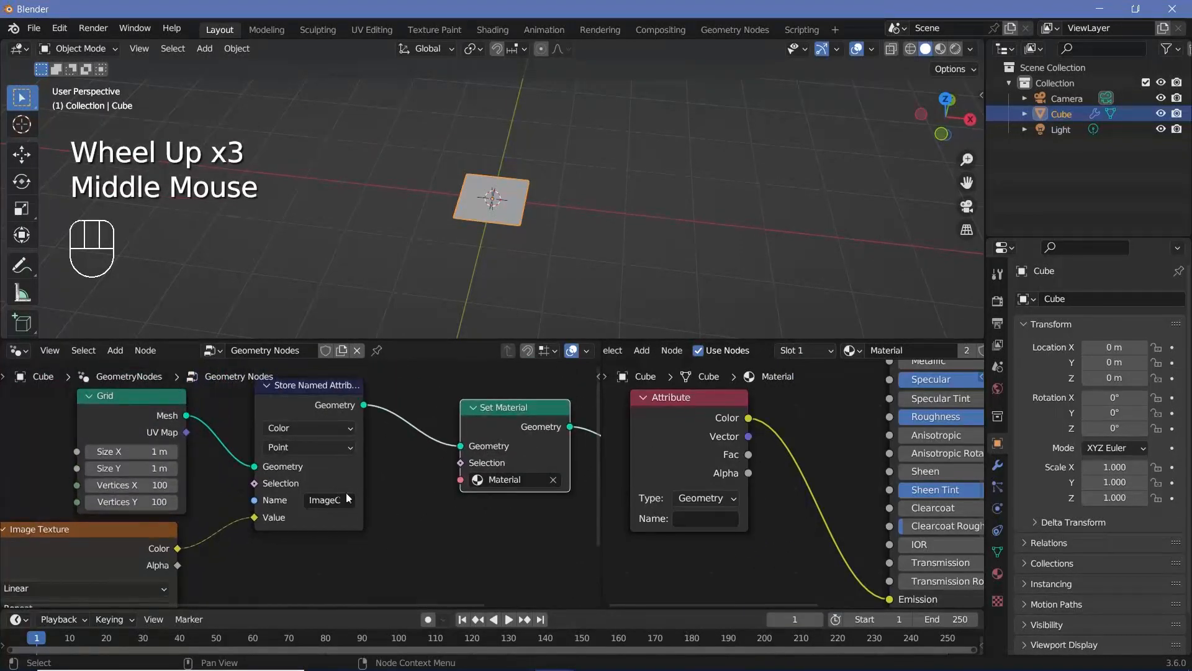
pyautogui.click(702, 518)
pyautogui.write('Im')
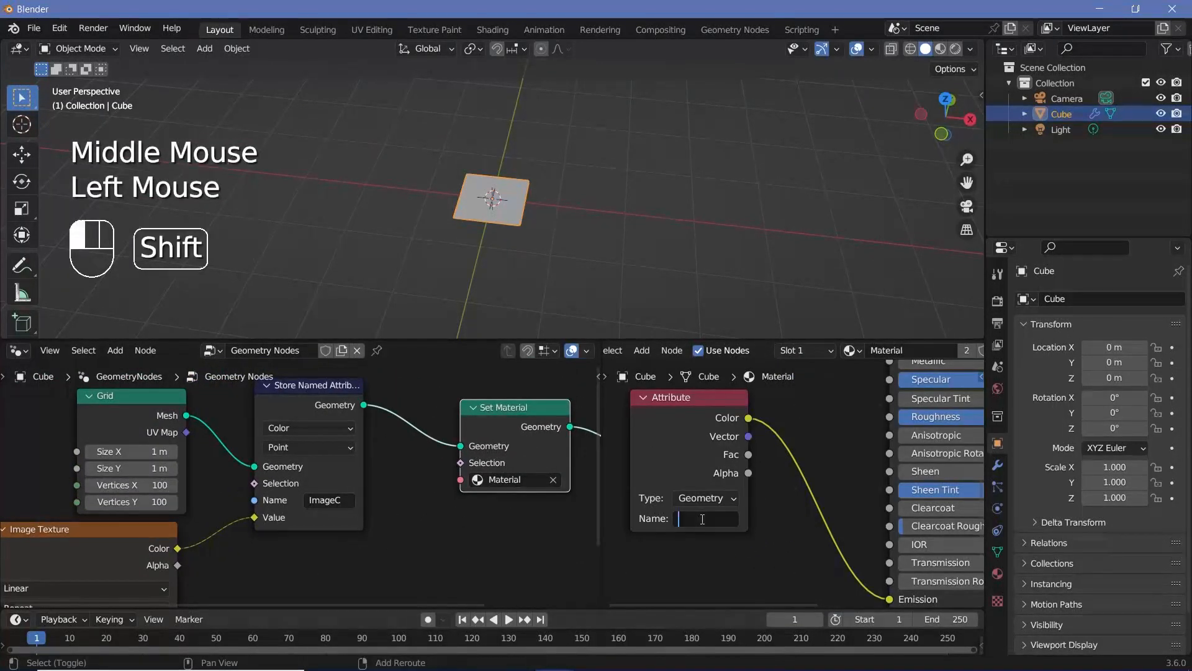
pyautogui.write('ageC')
pyautogui.press('Return')
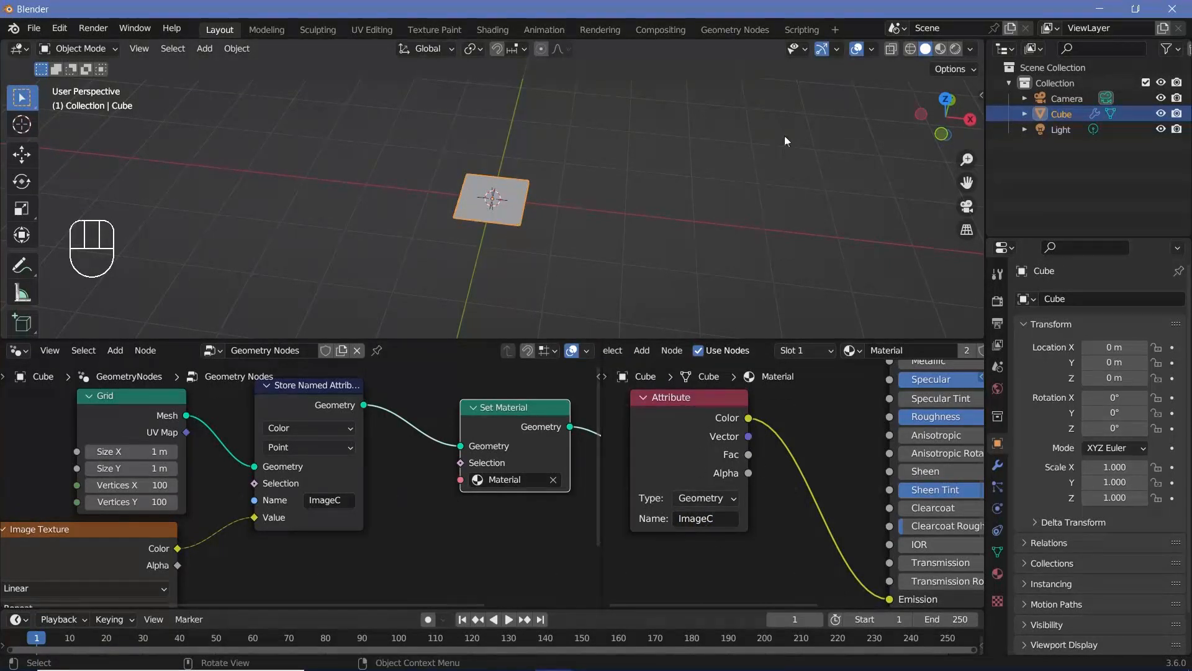
# Step: Switch the 3D viewport to Rendered shading and view the grid close up from above
pyautogui.click(956, 52)
pyautogui.moveTo(494, 165); pyautogui.dragTo(528, 248, button='middle')
pyautogui.scroll(4, 528, 249)
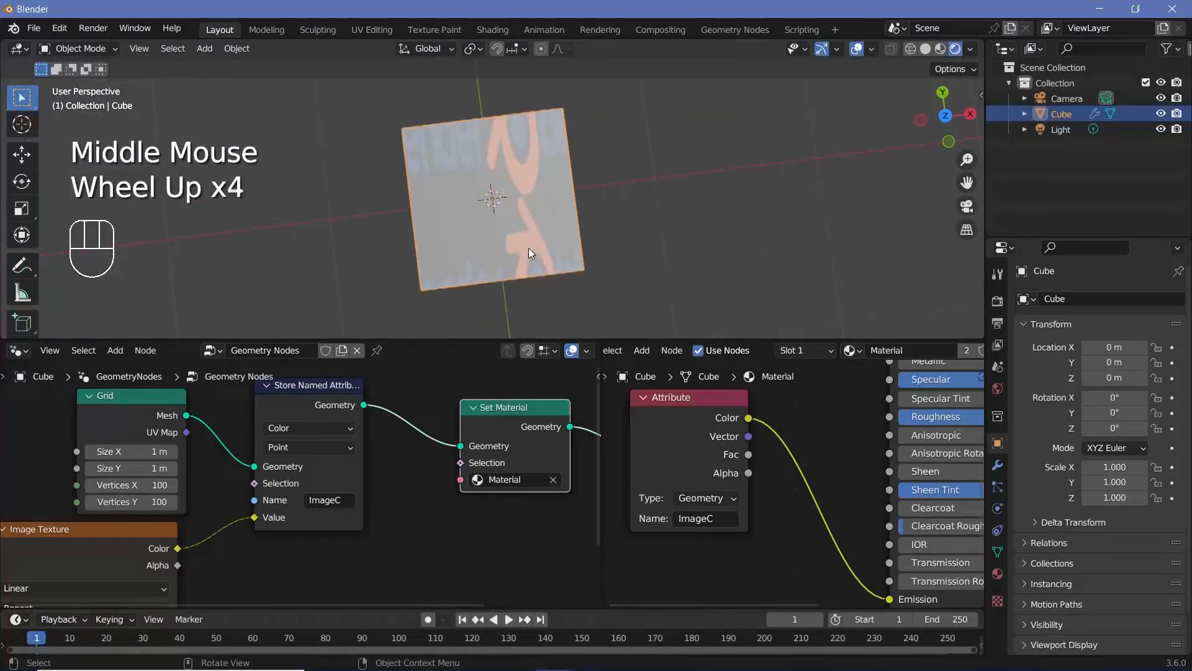
pyautogui.scroll(1, 530, 252)
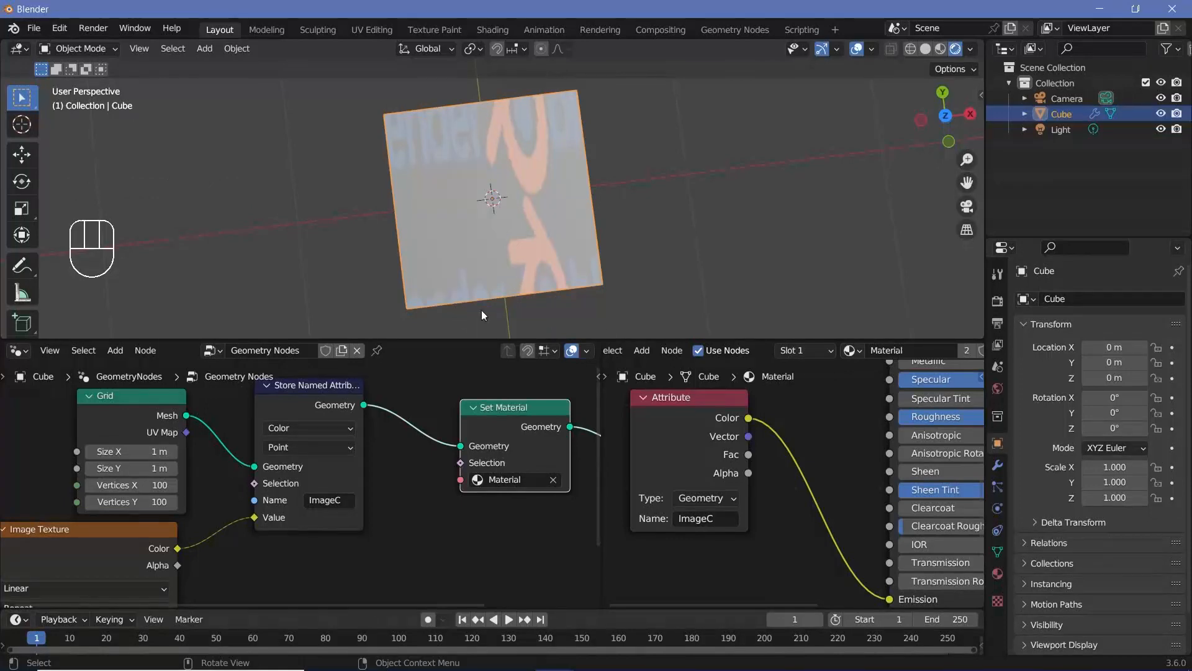
# Step: Add an Image Info node to the geometry node tree, in the free space before the Grid node
pyautogui.scroll(-1, 222, 507)
pyautogui.scroll(1, 222, 508)
pyautogui.scroll(-2, 222, 507)
pyautogui.moveTo(222, 508); pyautogui.dragTo(21, 505, button='middle')
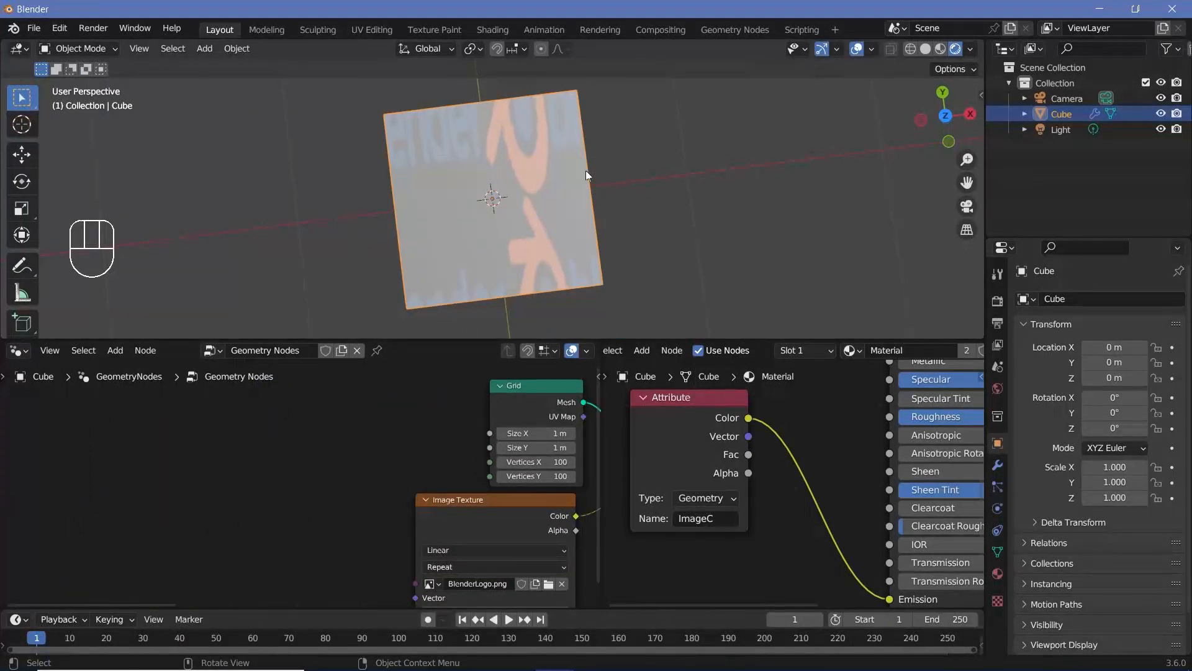
pyautogui.click(472, 512)
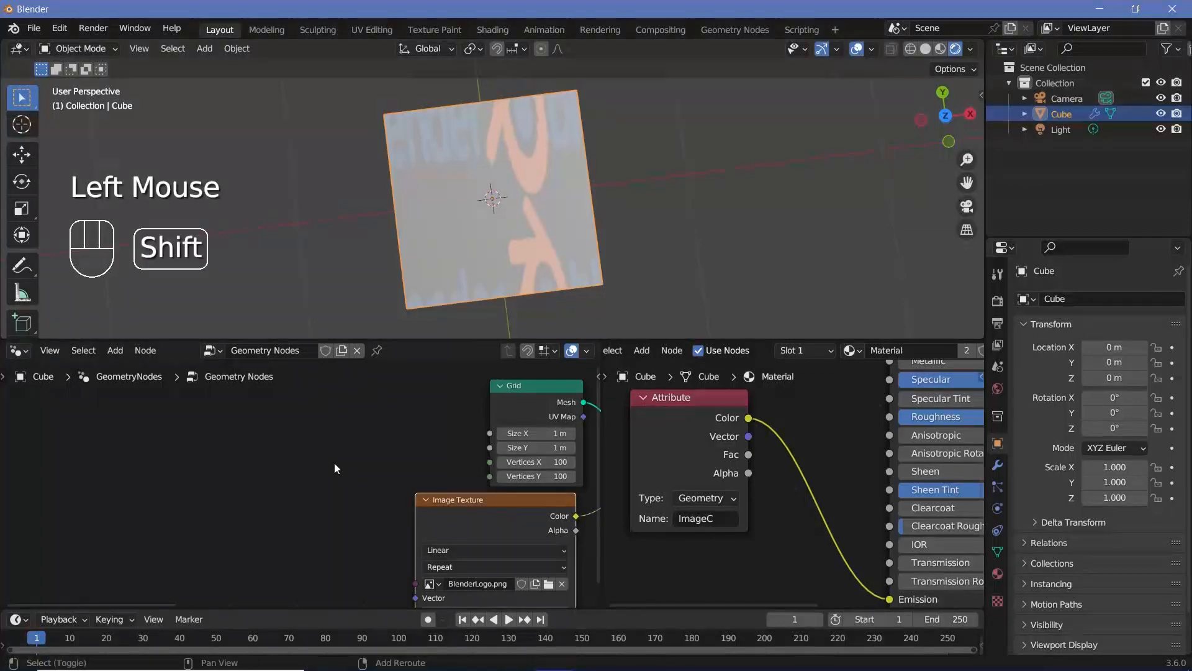
pyautogui.hotkey('shift', 'a')
pyautogui.click(301, 339)
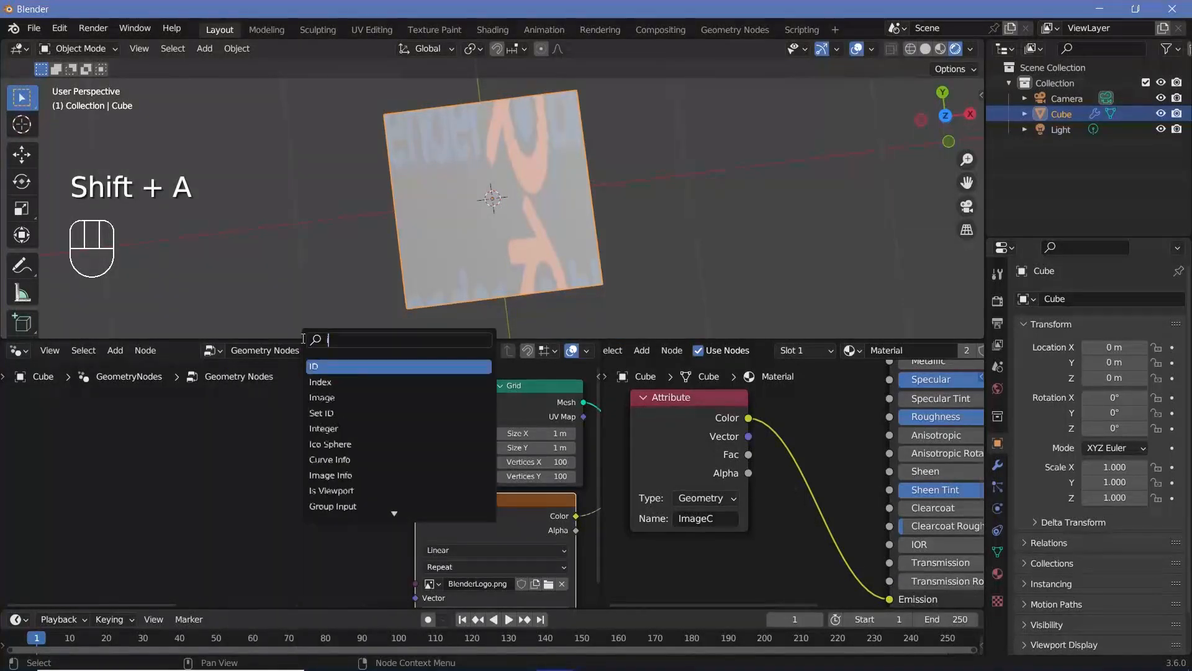
pyautogui.write('image in')
pyautogui.press('Return')
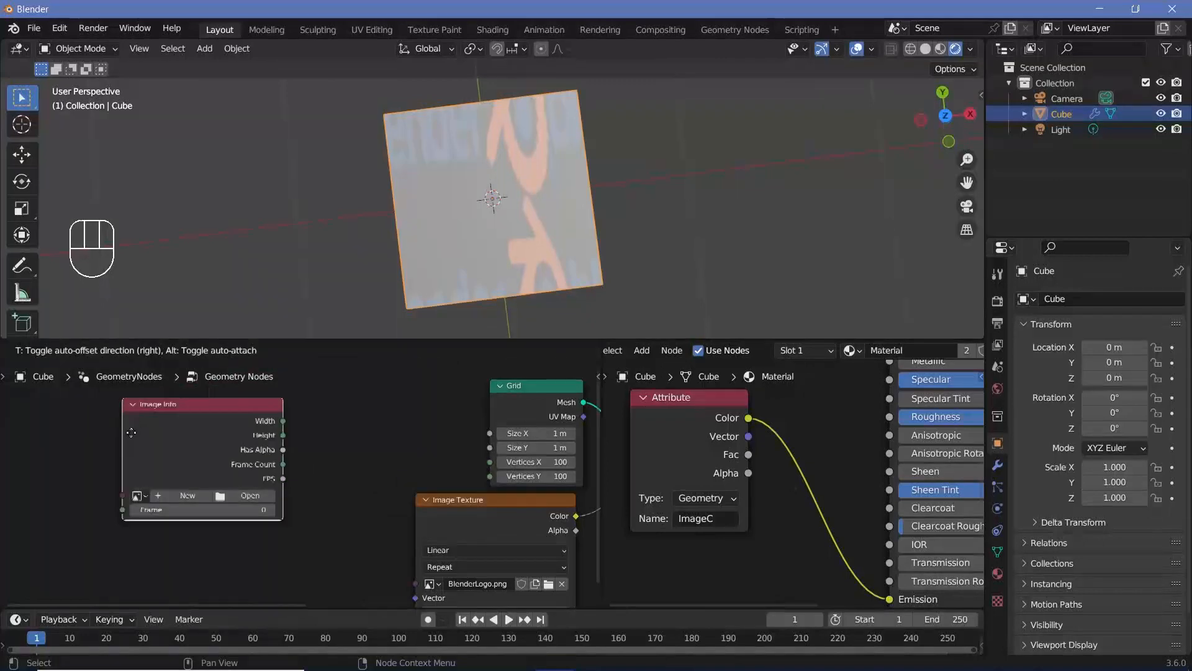
pyautogui.click(124, 433)
pyautogui.click(361, 411)
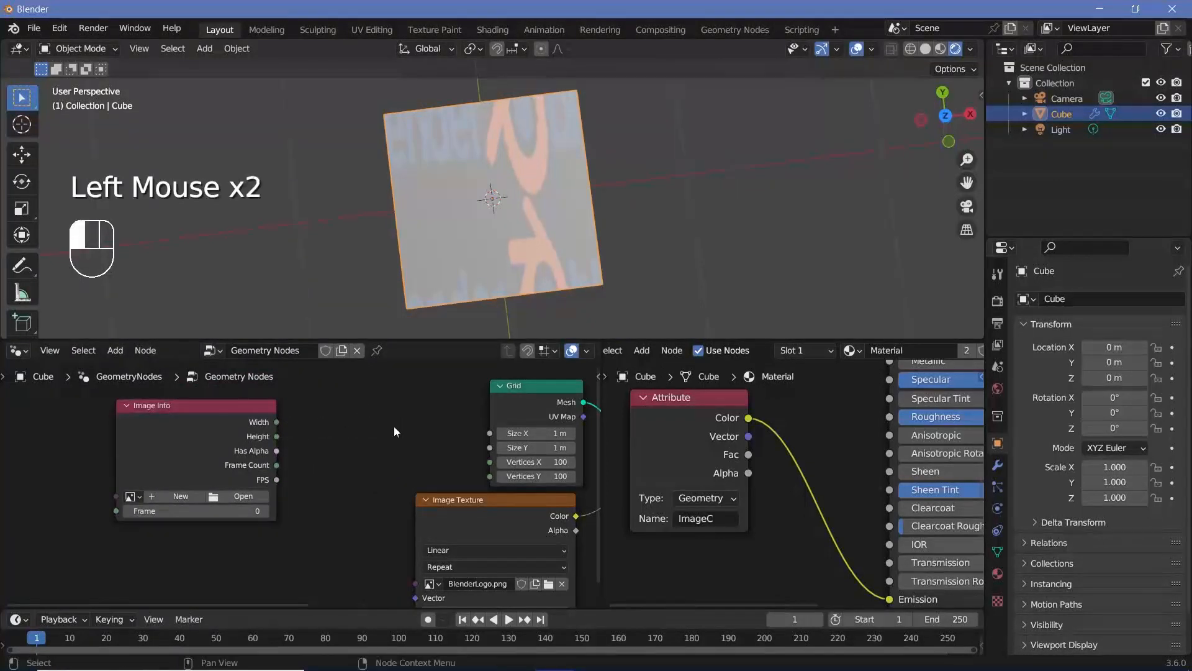
# Step: Assign the BlenderLogo.png image to the Image Info node and move the node farther away from the Grid node
pyautogui.moveTo(232, 501); pyautogui.dragTo(181, 480)
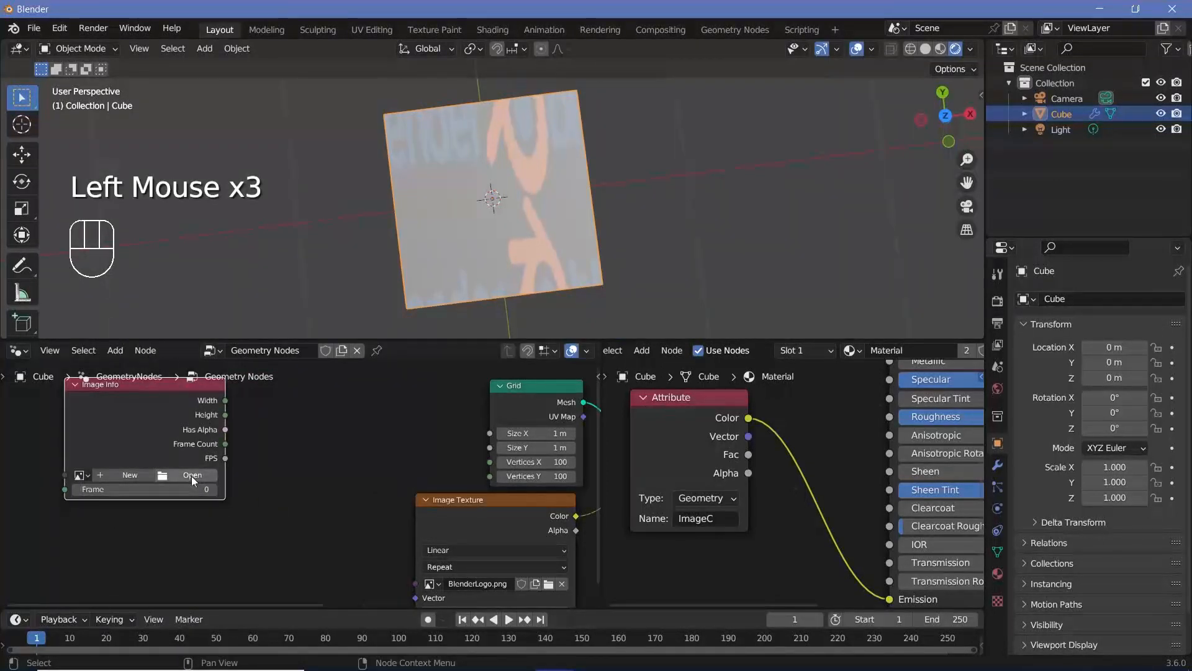
pyautogui.click(192, 475)
pyautogui.moveTo(191, 434); pyautogui.dragTo(248, 471, button='middle')
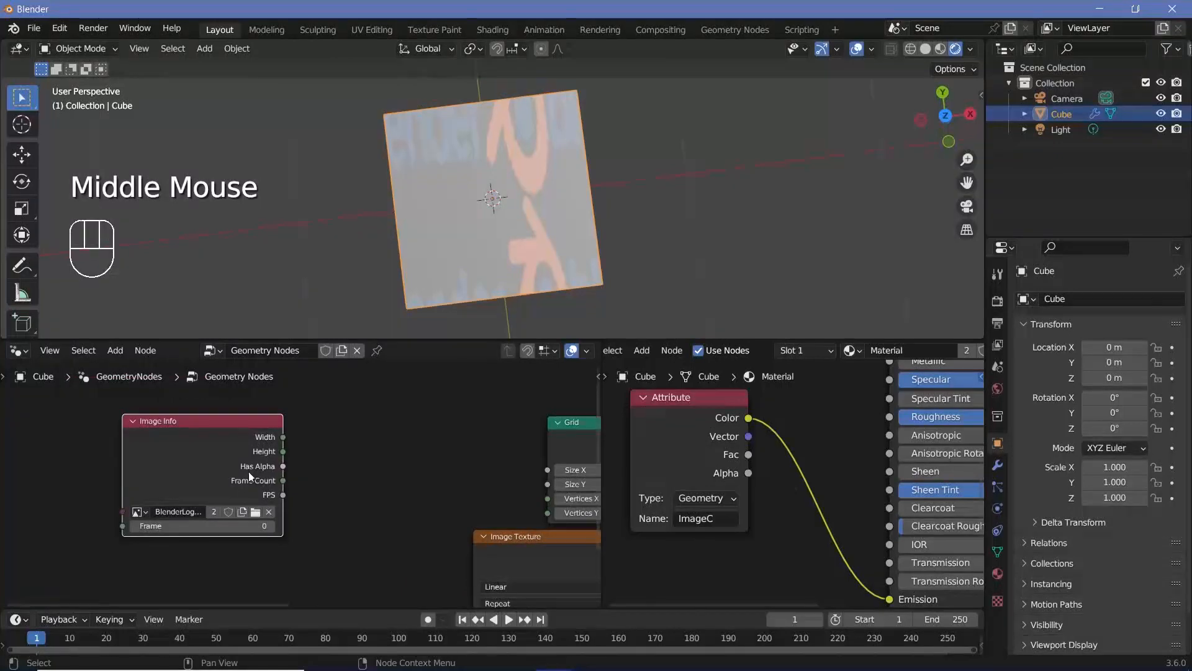
pyautogui.moveTo(240, 461); pyautogui.dragTo(188, 467)
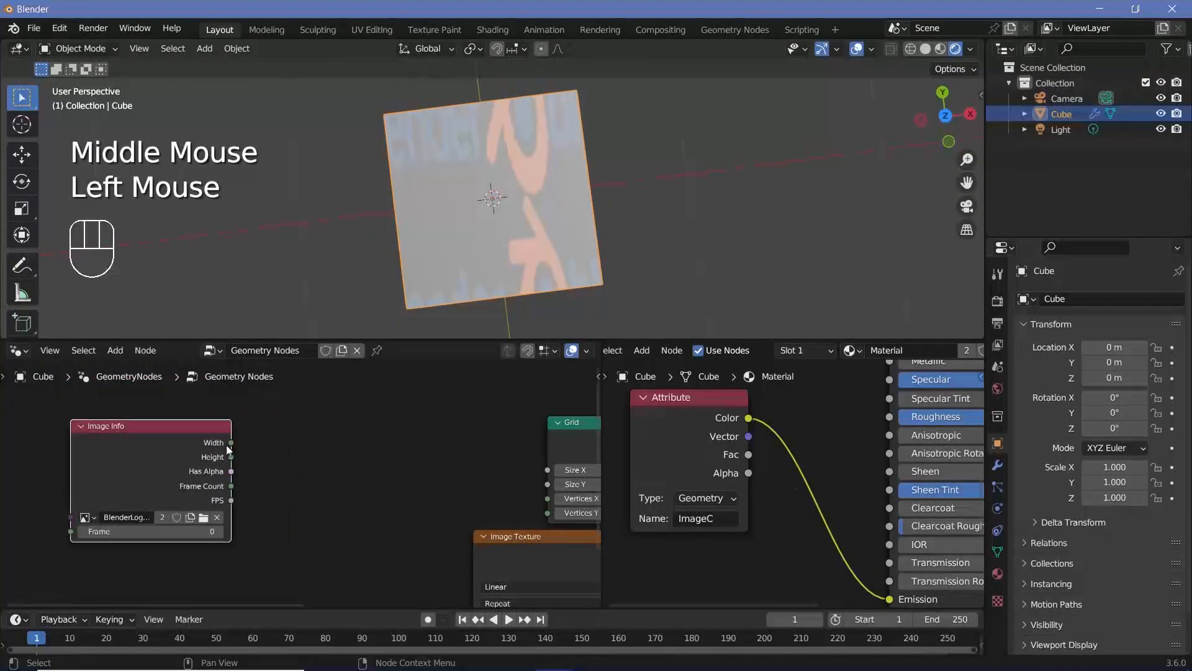
# Step: Add a Math node set to Divide that divides the Image Info node's Width by its Height
pyautogui.hotkey('shift', 'a')
pyautogui.click(303, 344)
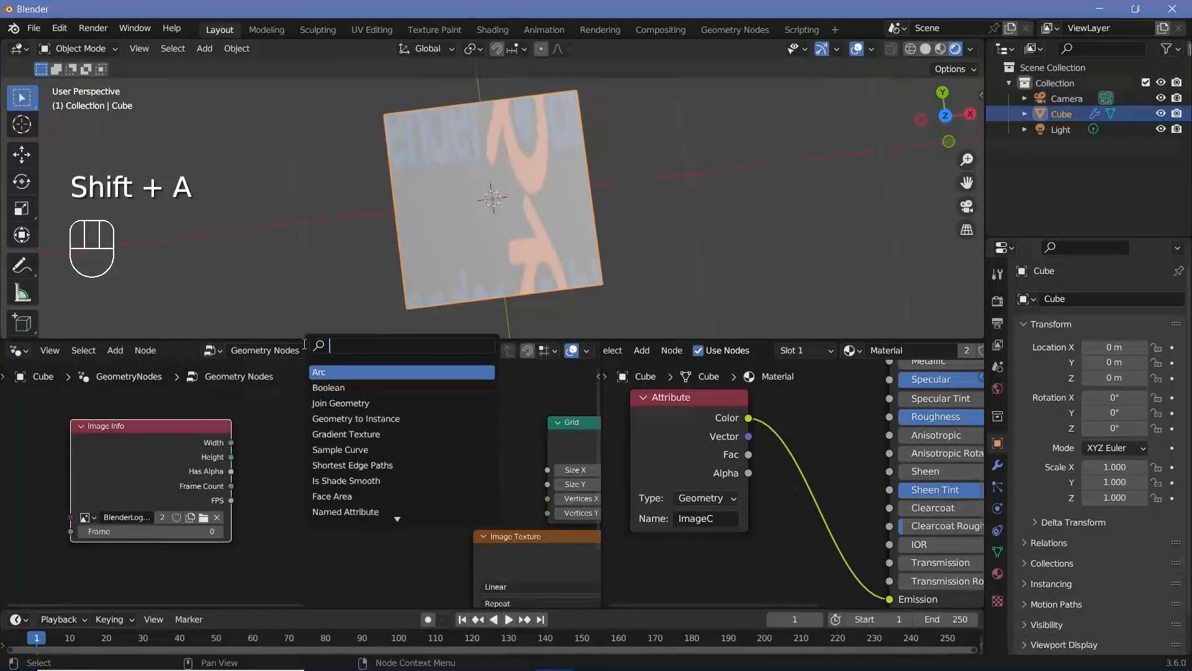
pyautogui.write('math')
pyautogui.press('Return')
pyautogui.click(295, 509)
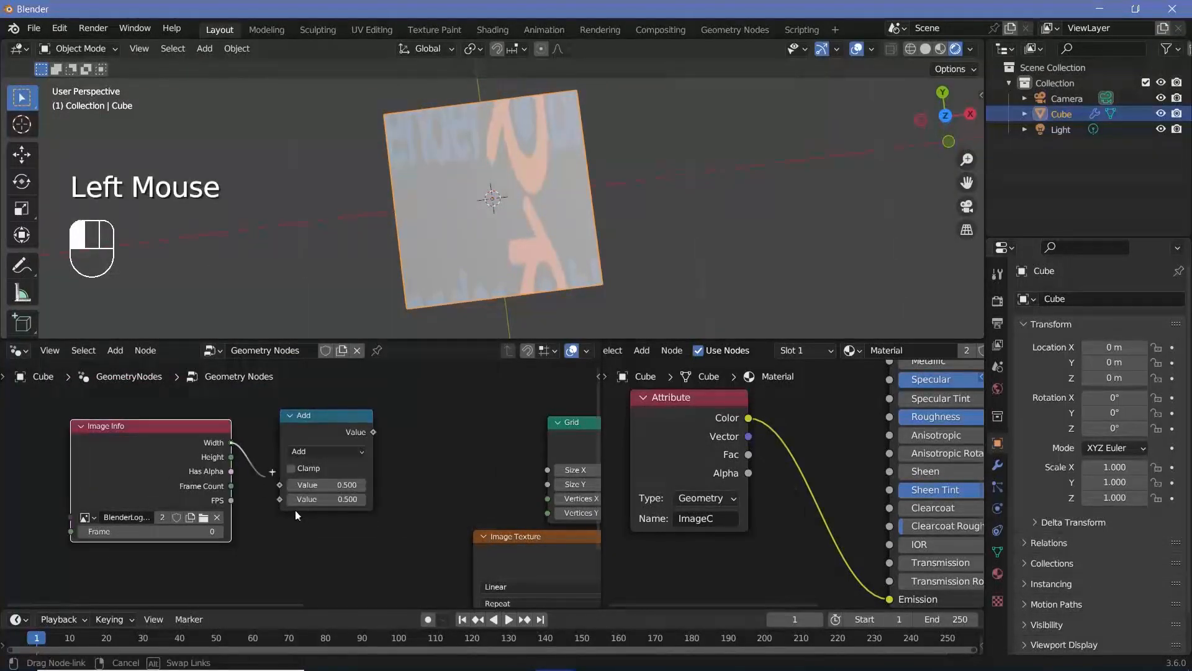
pyautogui.moveTo(231, 442); pyautogui.dragTo(280, 485)
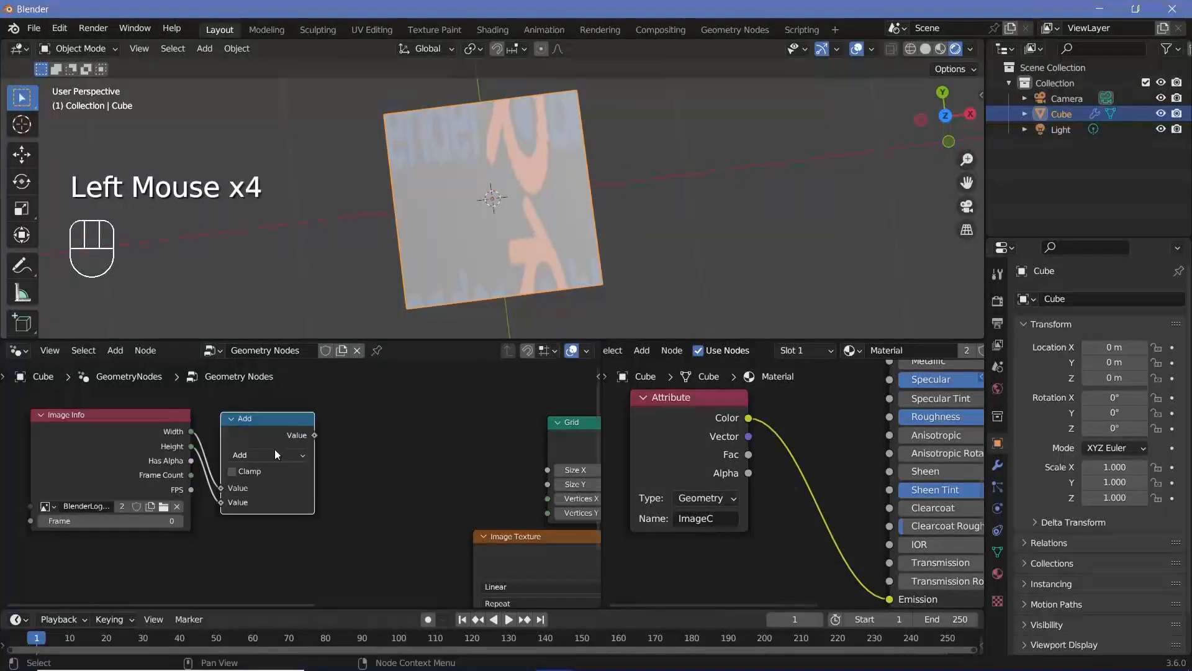
pyautogui.click(275, 449)
pyautogui.click(284, 534)
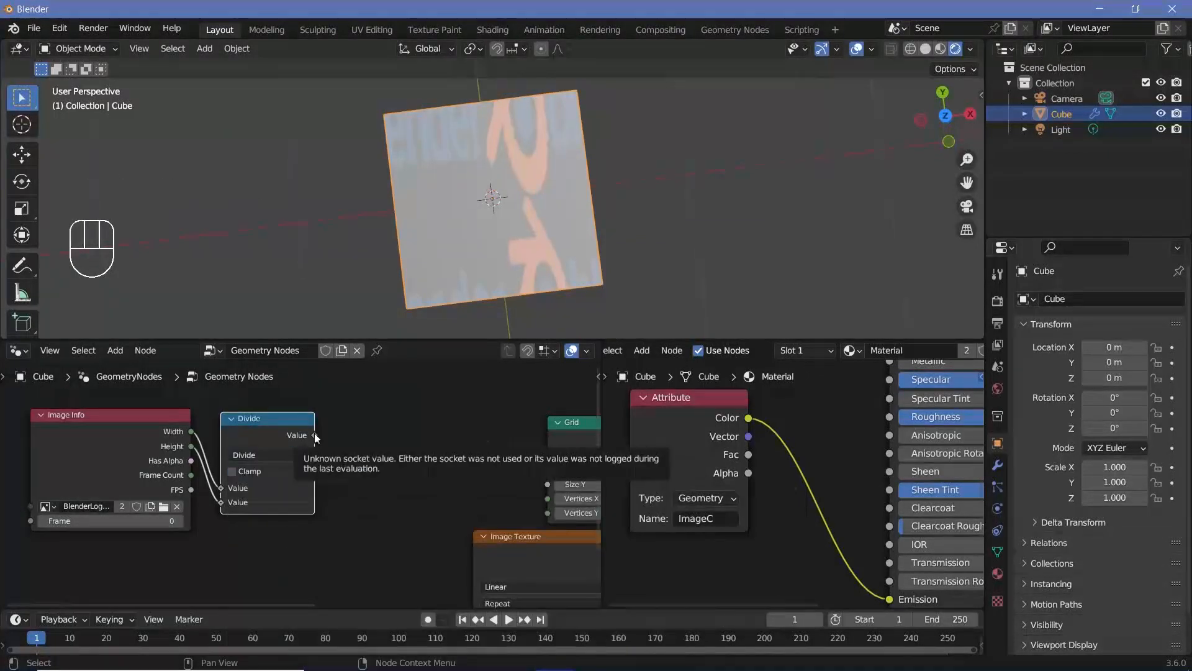
# Step: Add a Value node below the Divide node
pyautogui.moveTo(314, 435); pyautogui.dragTo(397, 440)
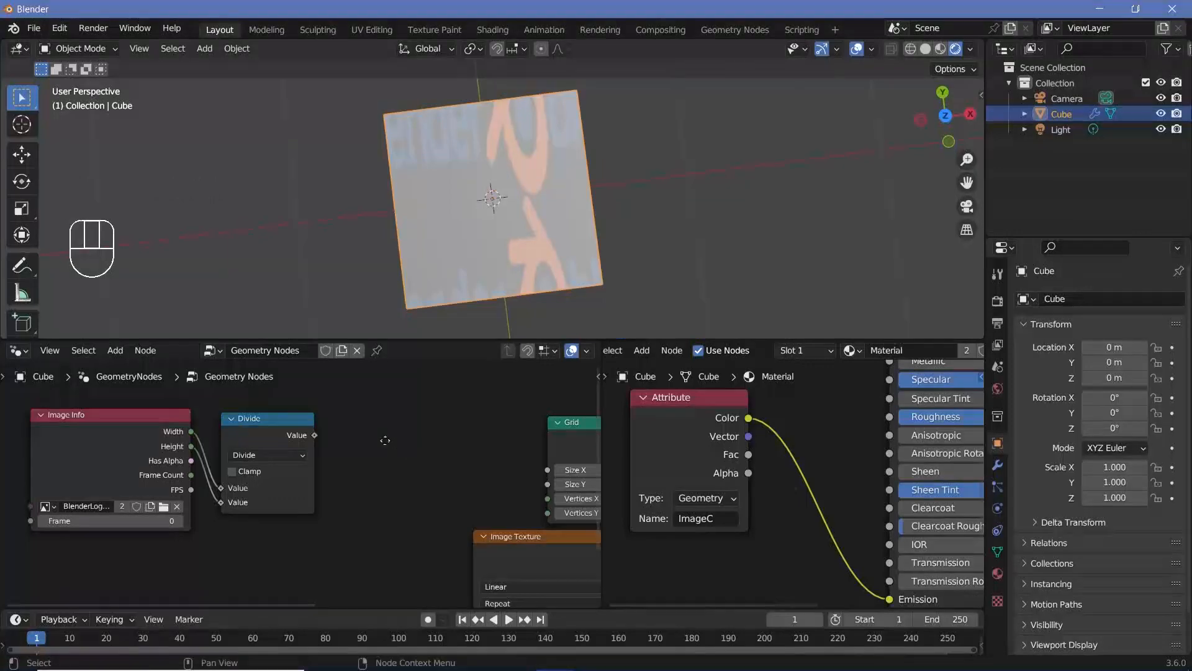
pyautogui.moveTo(575, 473); pyautogui.dragTo(415, 469, button='middle')
pyautogui.moveTo(212, 512); pyautogui.dragTo(324, 485, button='middle')
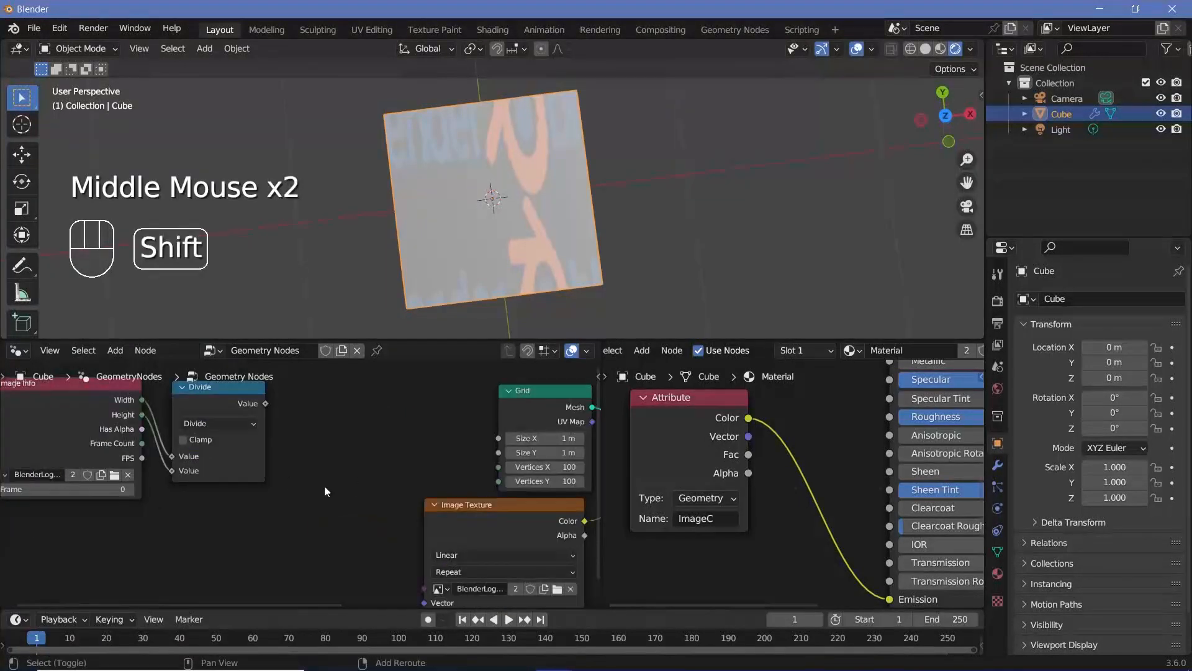
pyautogui.hotkey('shift', 'a')
pyautogui.write('value')
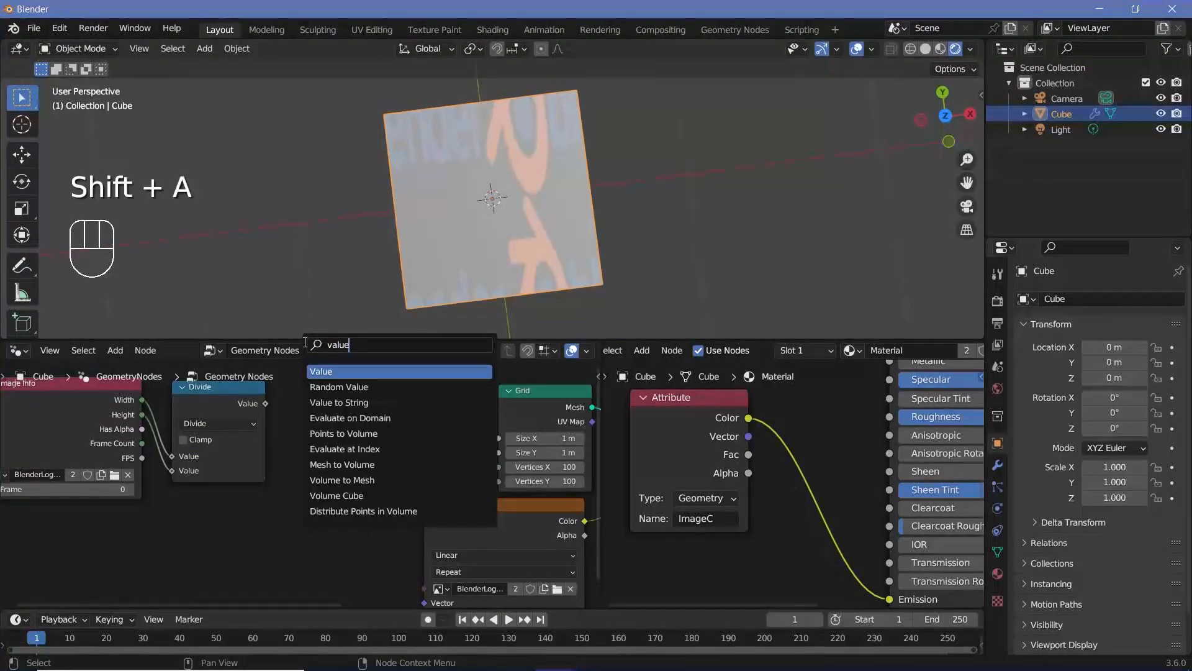
pyautogui.press('Return')
pyautogui.moveTo(167, 545); pyautogui.dragTo(194, 540, button='middle')
pyautogui.click(206, 539)
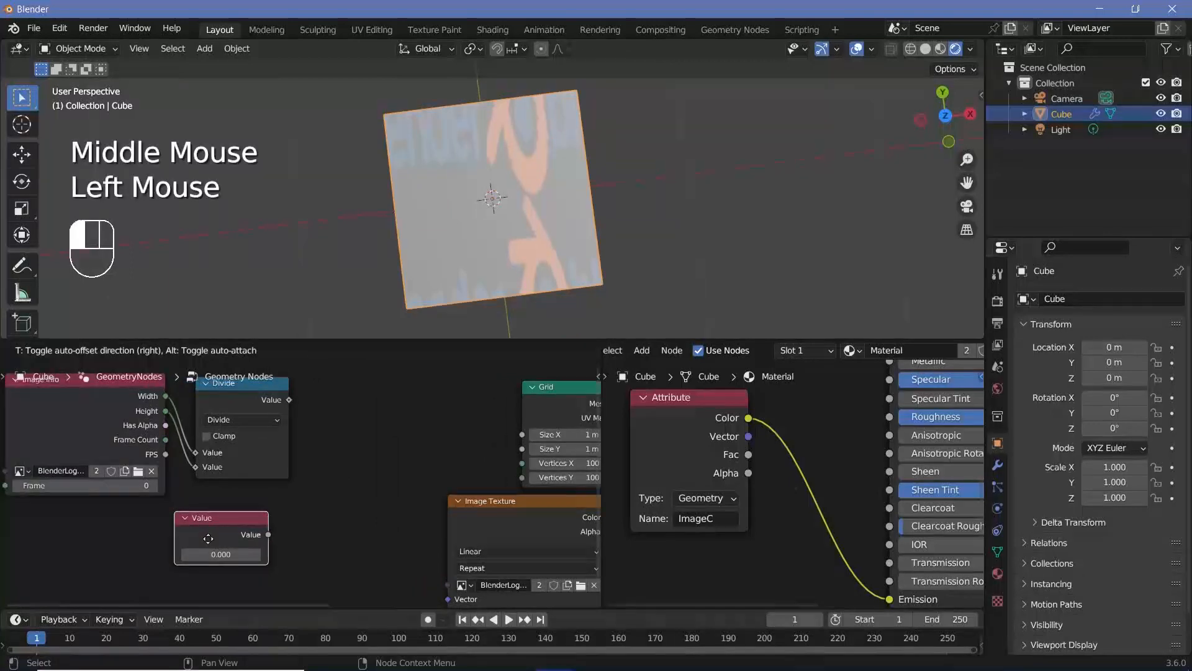
# Step: Label the new Value node Scale
pyautogui.rightClick(217, 539)
pyautogui.click(210, 571)
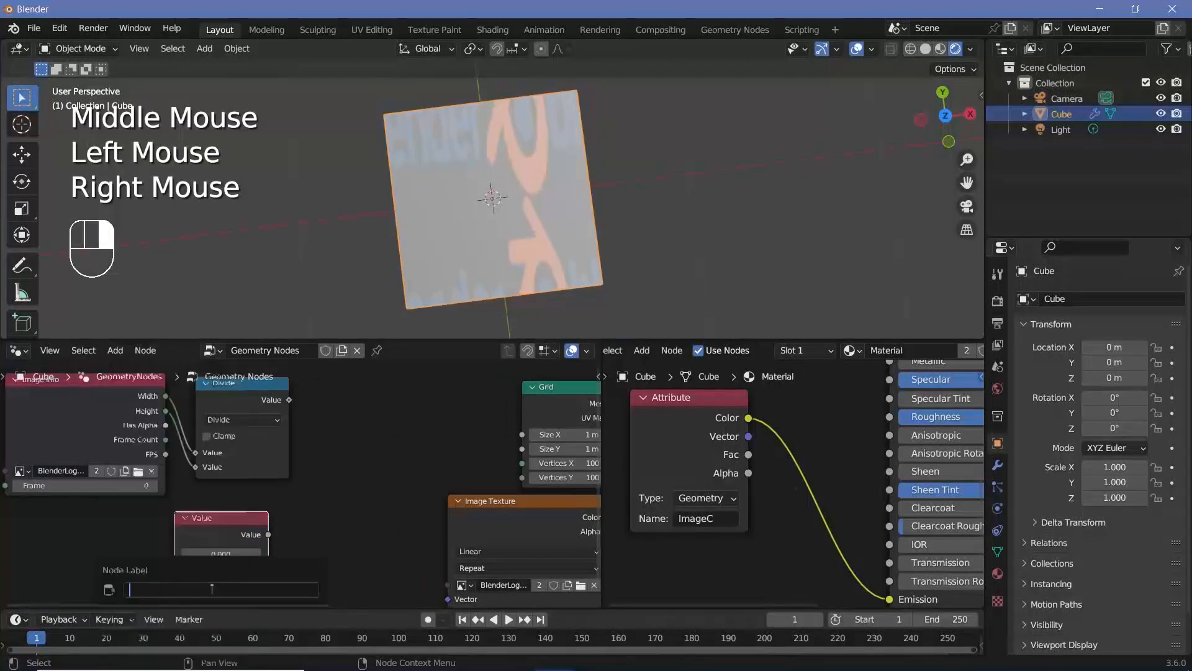
pyautogui.write('Scale')
pyautogui.press('Return')
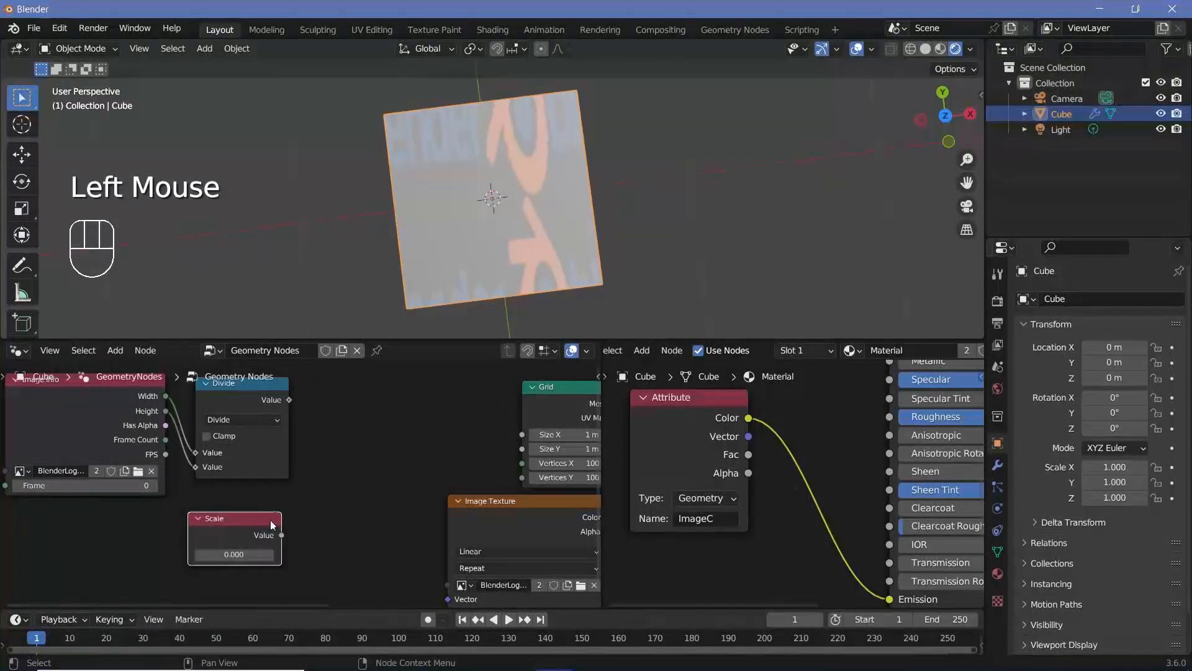
pyautogui.click(270, 526)
pyautogui.click(242, 554)
pyautogui.click(252, 500)
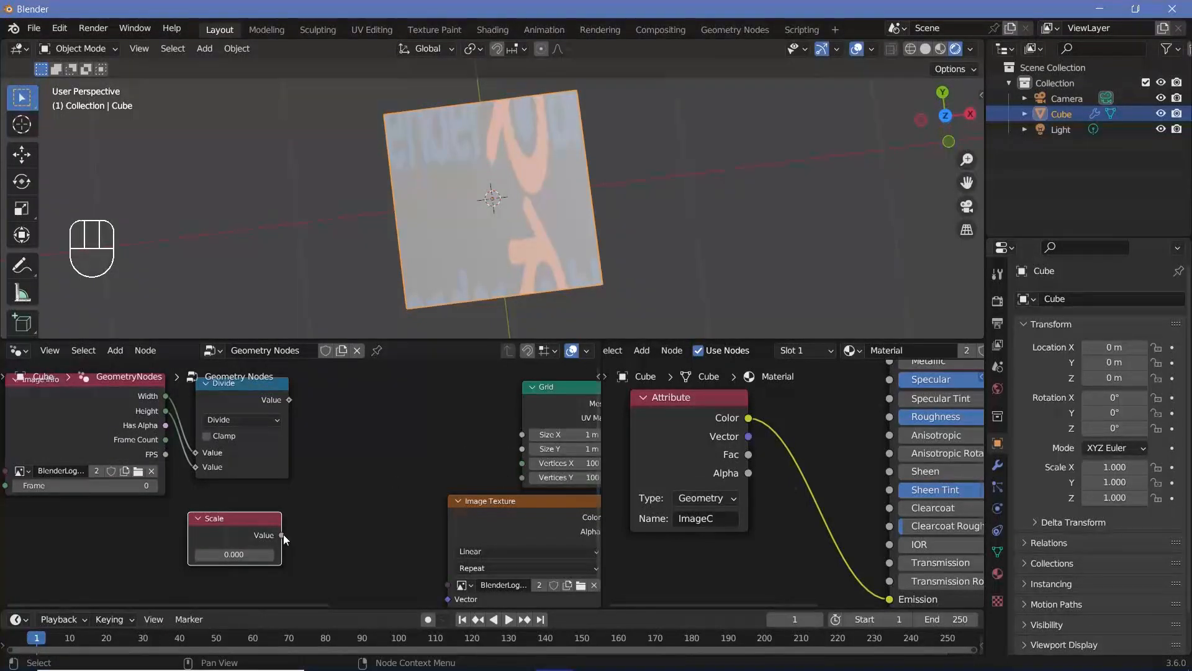
# Step: Add a Math node set to Multiply between the Divide and Grid nodes
pyautogui.hotkey('shift', 'a')
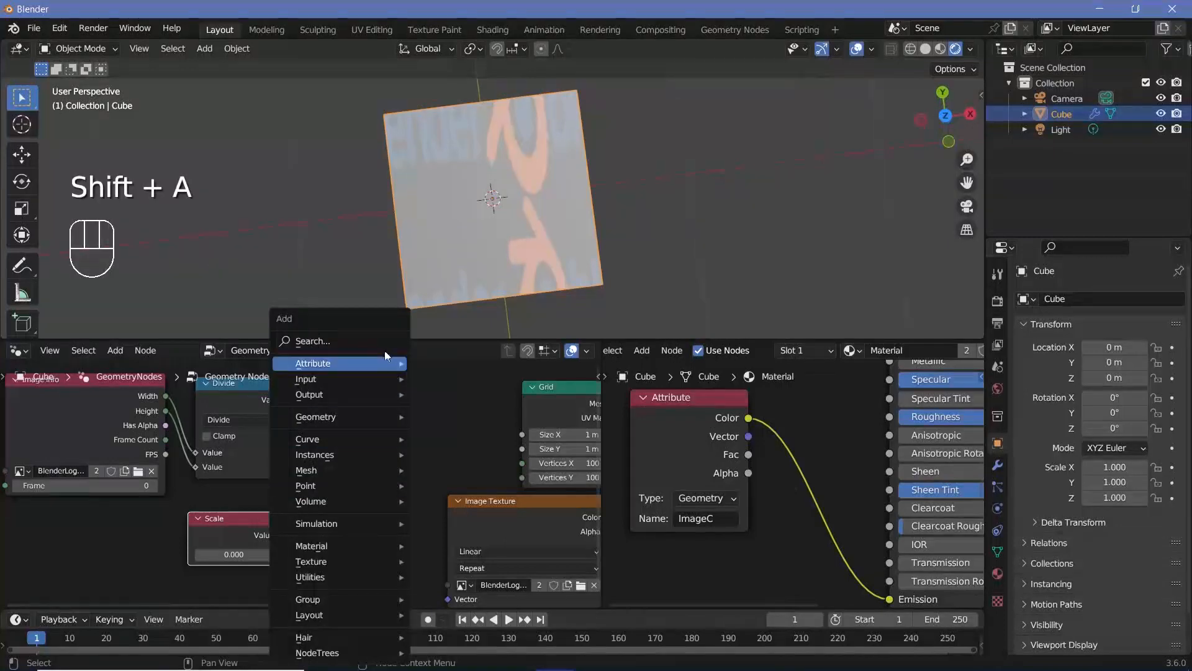
pyautogui.click(369, 337)
pyautogui.write('ma')
pyautogui.click(435, 366)
pyautogui.click(398, 407)
pyautogui.click(399, 410)
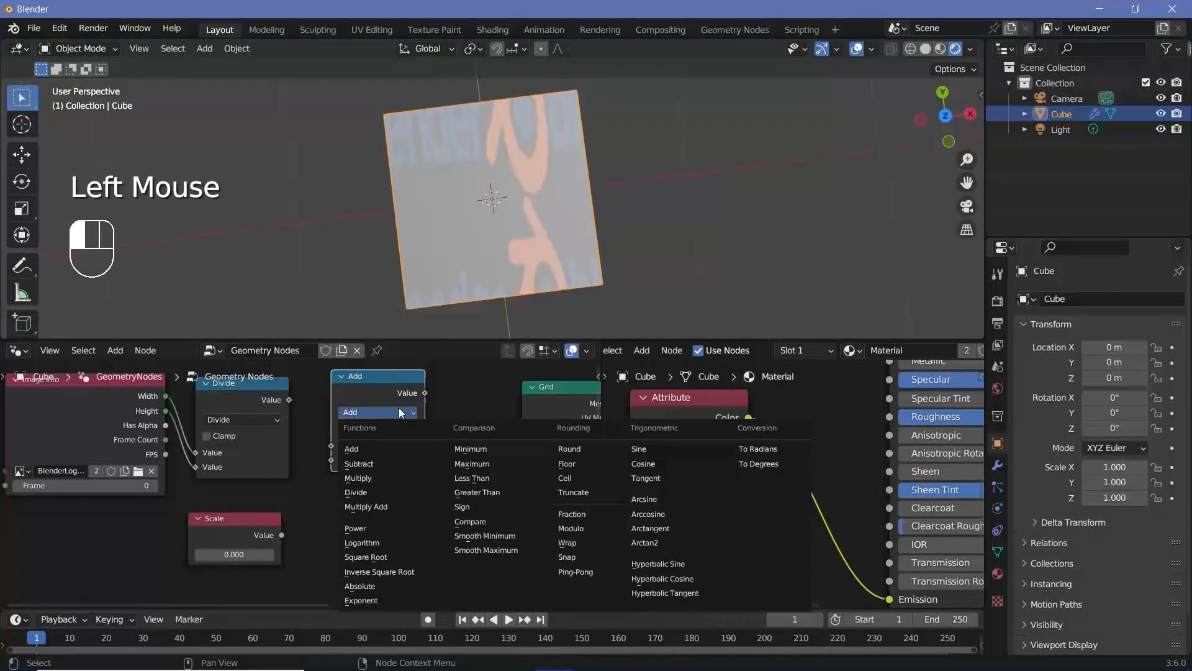
pyautogui.click(390, 480)
# Step: Multiply the Divide result by Scale to drive the Grid's Size X, and connect Scale directly to Size Y
pyautogui.moveTo(290, 399); pyautogui.dragTo(331, 445)
pyautogui.moveTo(283, 534); pyautogui.dragTo(331, 459)
pyautogui.moveTo(425, 393); pyautogui.dragTo(529, 436)
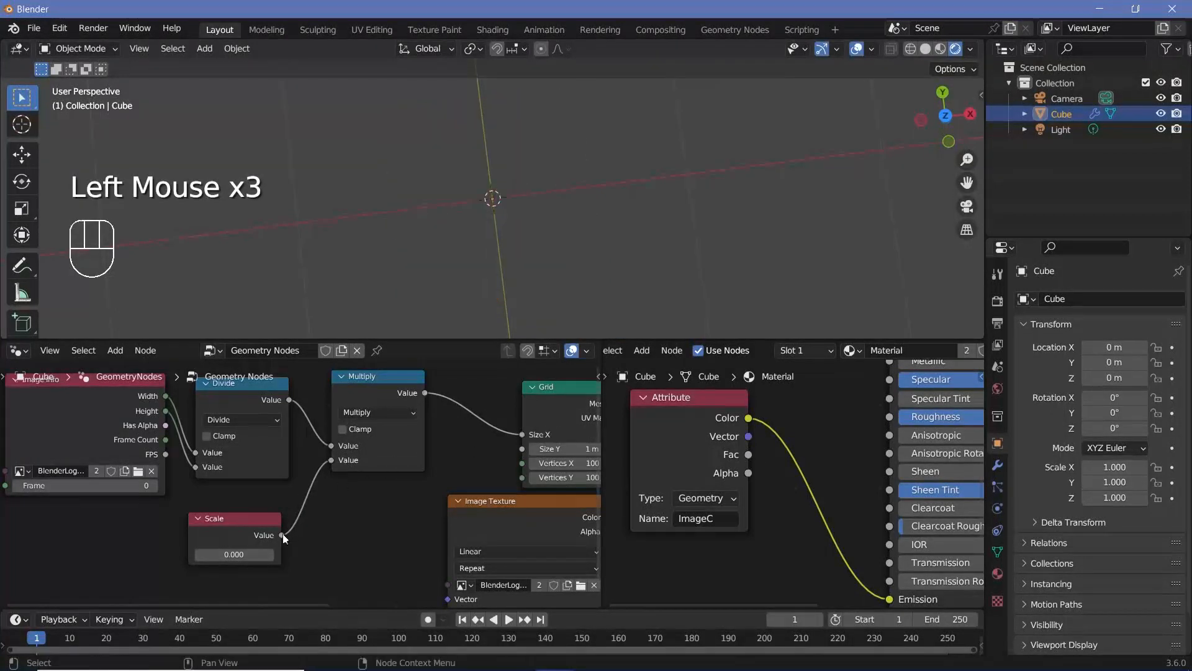
pyautogui.moveTo(282, 535); pyautogui.dragTo(522, 449)
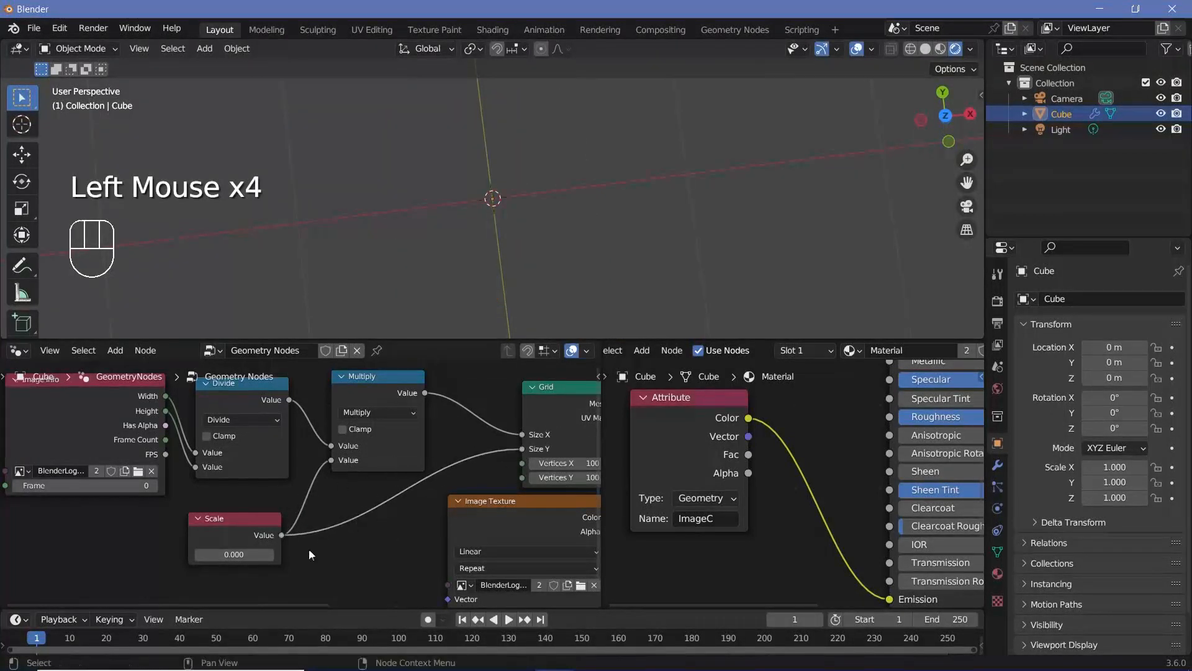
# Step: Set the Scale value to 5 and bring the whole grid into view
pyautogui.click(229, 554)
pyautogui.write('5')
pyautogui.press('Return')
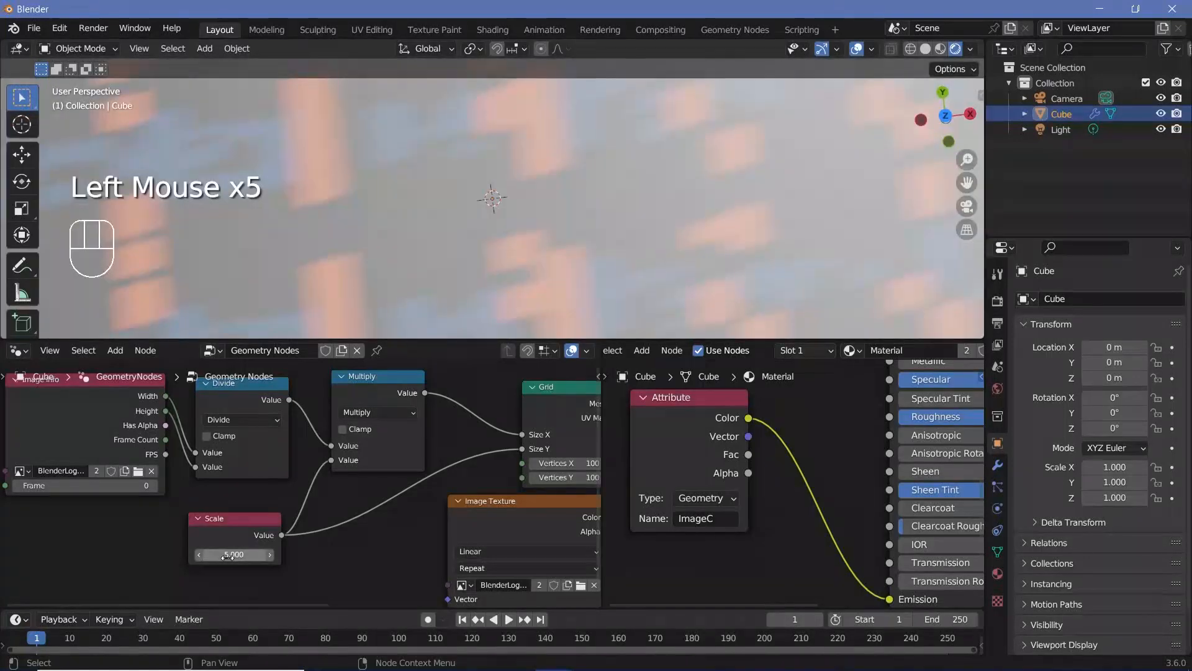
pyautogui.scroll(-7, 460, 206)
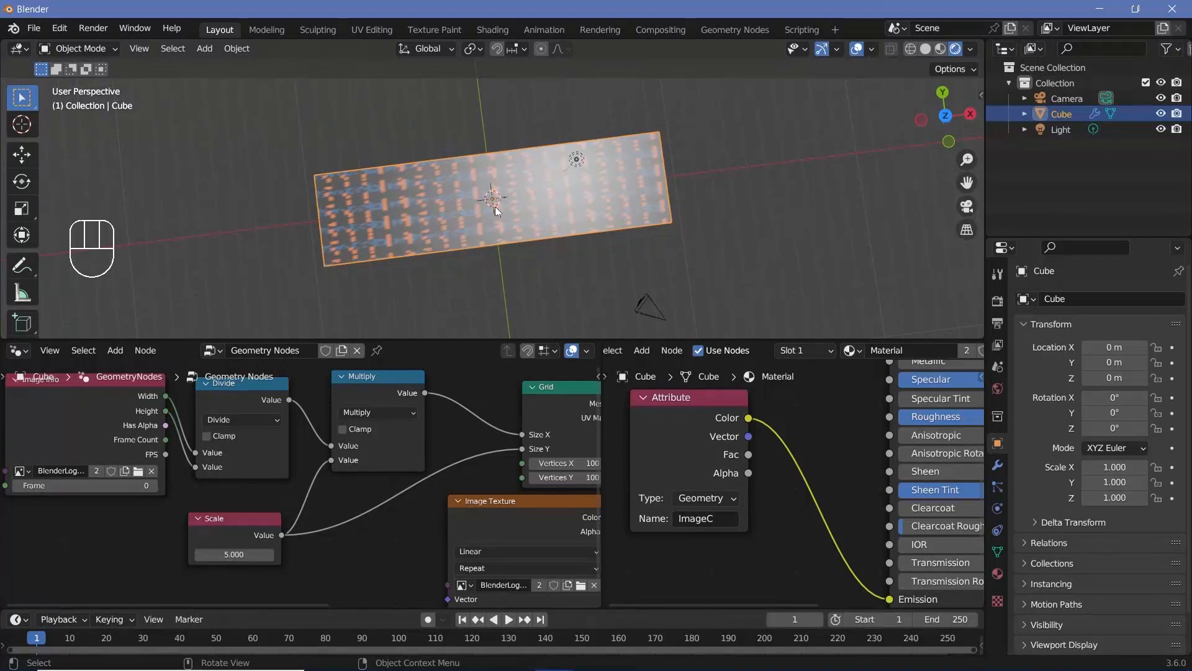
# Step: Set the Scale value to 4
pyautogui.moveTo(234, 554)
pyautogui.keyDown('shift'); pyautogui.mouseDown()
pyautogui.moveTo(211, 554)
pyautogui.moveTo(261, 554)
pyautogui.moveTo(243, 557)
pyautogui.mouseUp(); pyautogui.keyUp('shift')
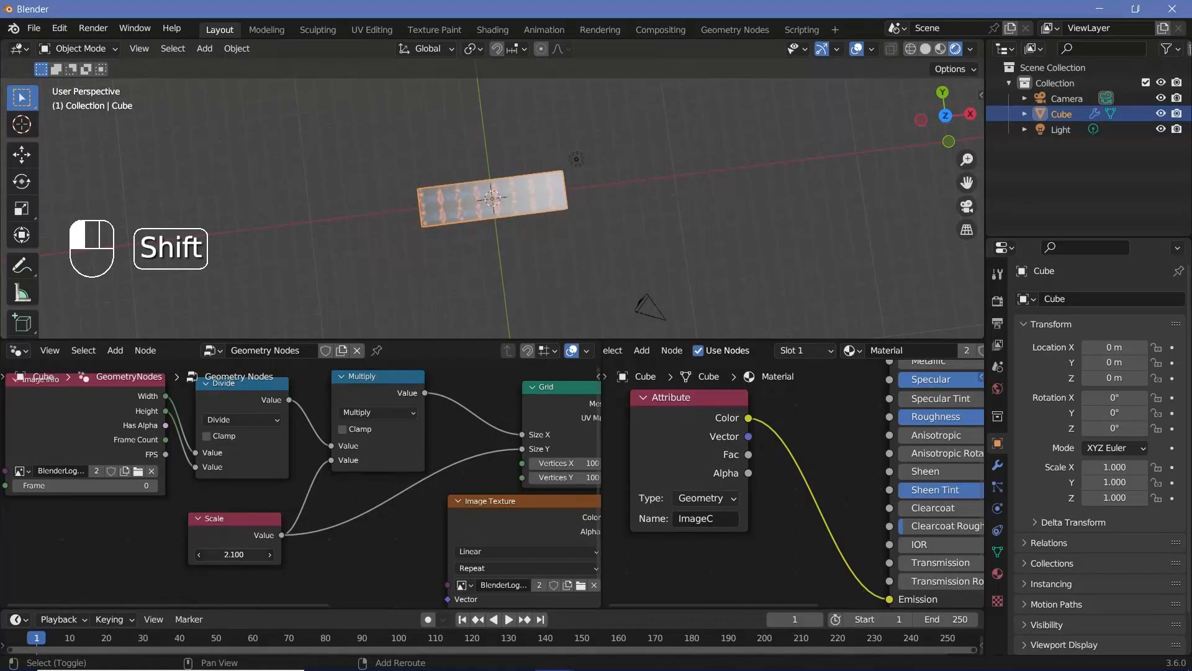
pyautogui.click(242, 557)
pyautogui.press('Return')
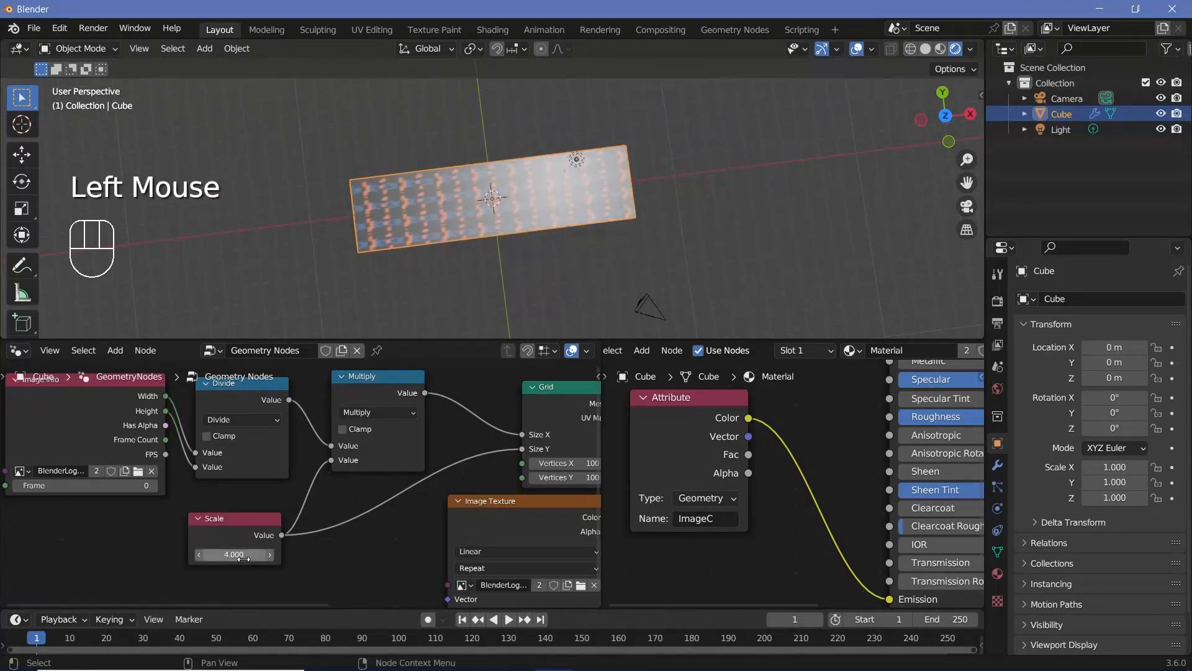
# Step: Connect the Grid's UV Map to the Image Texture's Vector and reposition the Image Texture node
pyautogui.moveTo(628, 418); pyautogui.dragTo(472, 430, button='middle')
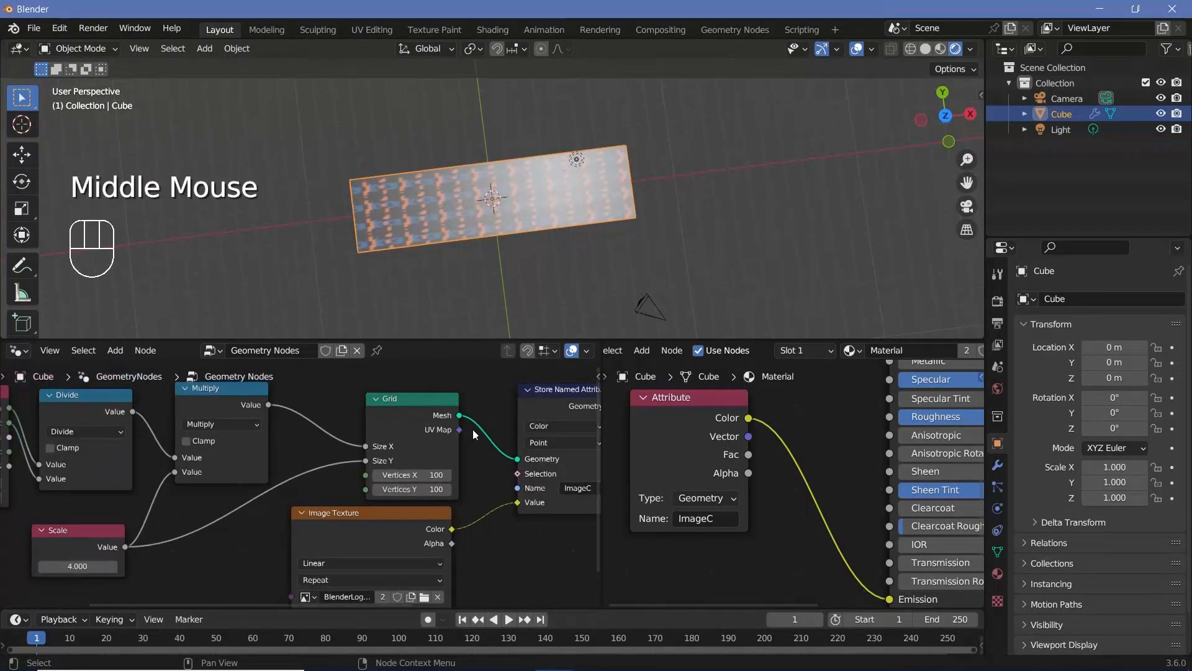
pyautogui.moveTo(460, 429); pyautogui.dragTo(290, 481)
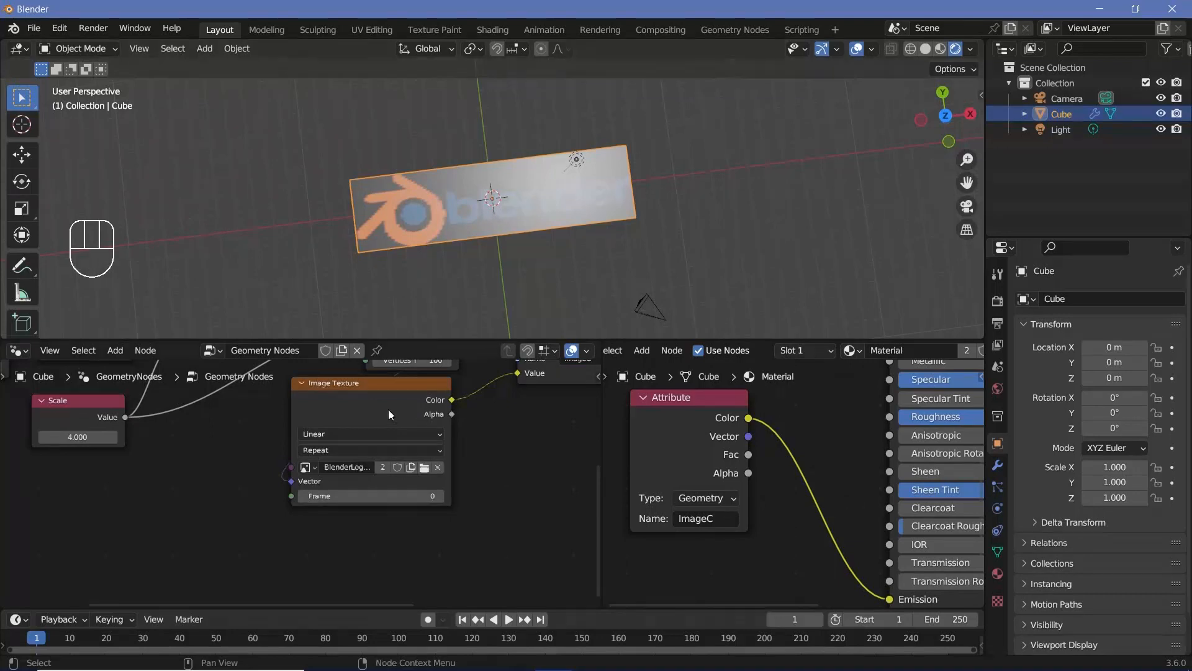
pyautogui.moveTo(389, 408); pyautogui.dragTo(418, 428)
# Step: Raise the Grid's Vertices X and Vertices Y together to 131 to sharpen the logo
pyautogui.scroll(8, 414, 219)
pyautogui.keyDown('shift'); pyautogui.moveTo(473, 202); pyautogui.dragTo(398, 204, button='middle'); pyautogui.keyUp('shift')
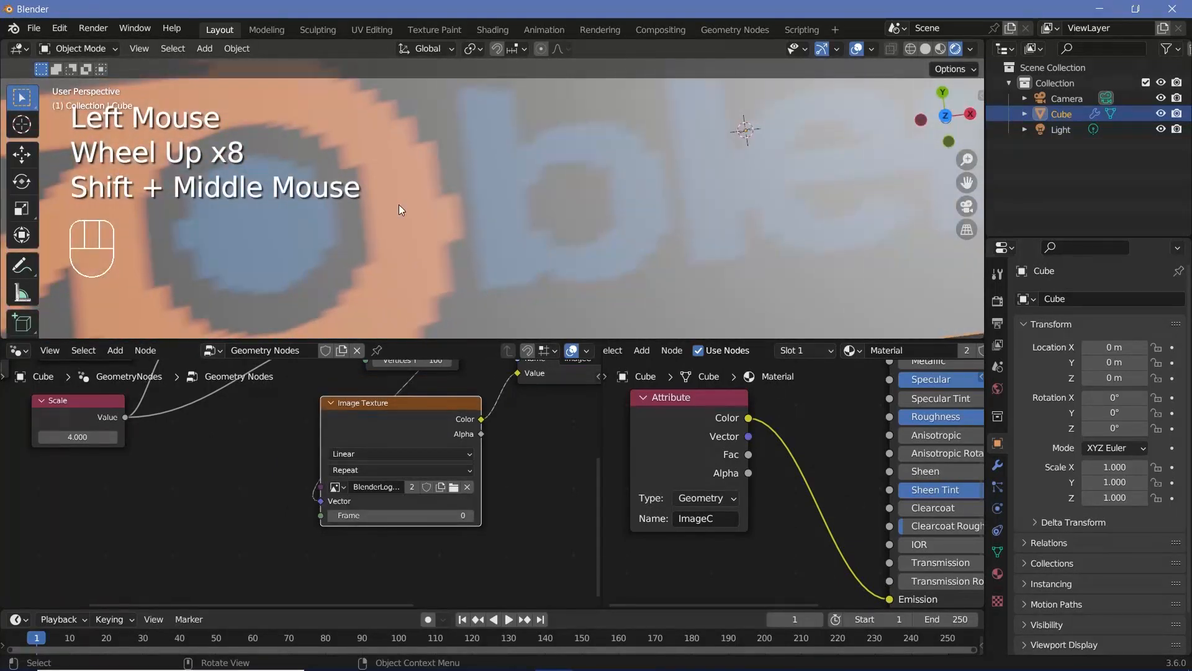
pyautogui.scroll(2, 398, 205)
pyautogui.scroll(-2, 399, 206)
pyautogui.moveTo(339, 440); pyautogui.dragTo(346, 544, button='middle')
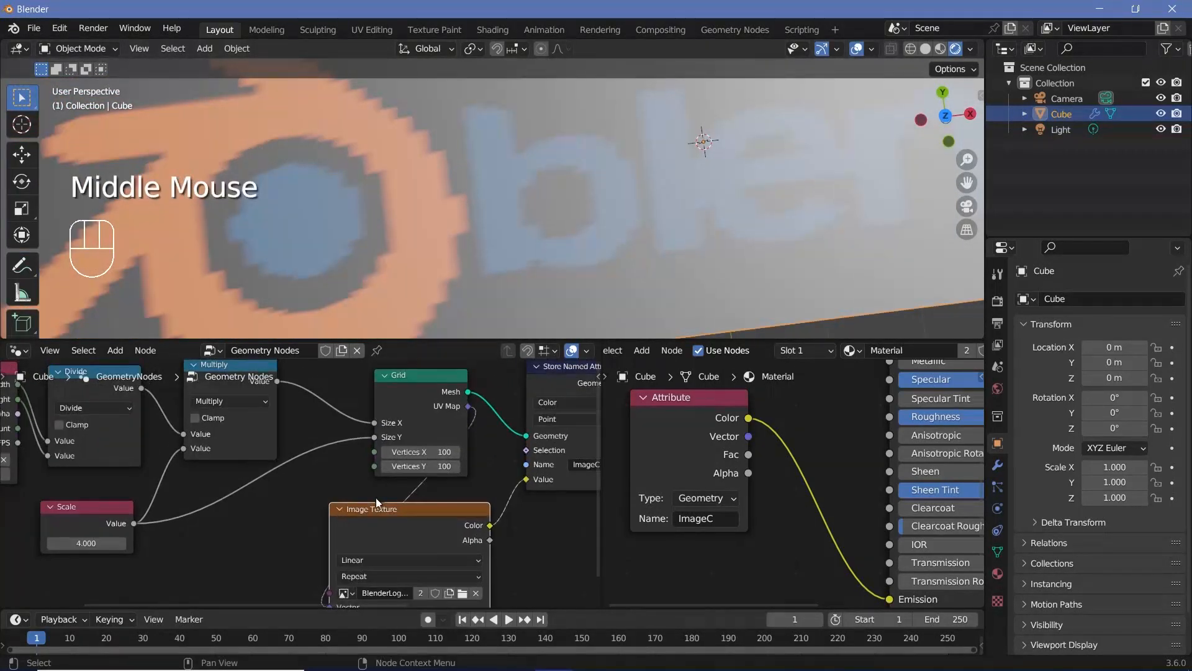
pyautogui.scroll(1, 414, 465)
pyautogui.keyDown('shift'); pyautogui.moveTo(438, 448); pyautogui.dragTo(546, 418); pyautogui.keyUp('shift')
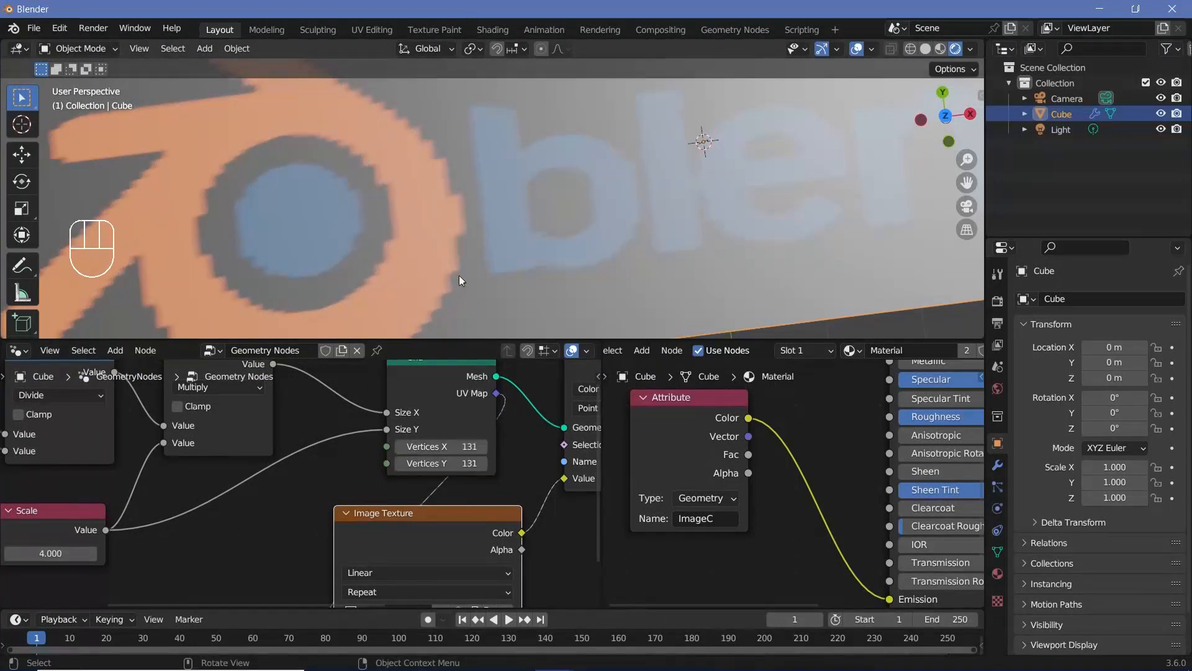
pyautogui.scroll(-2, 497, 210)
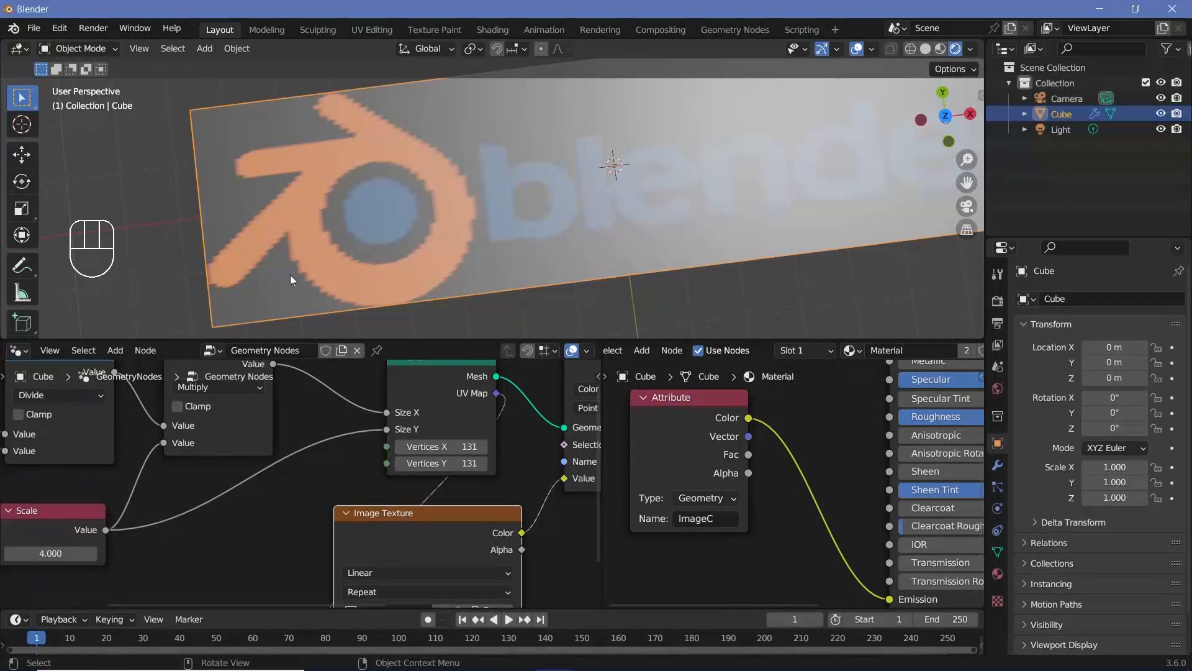
# Step: Duplicate the Multiply node and the Scale value node, placing the copies below the originals
pyautogui.moveTo(265, 425); pyautogui.dragTo(170, 388, button='middle')
pyautogui.click(321, 425)
pyautogui.scroll(1, 170, 388)
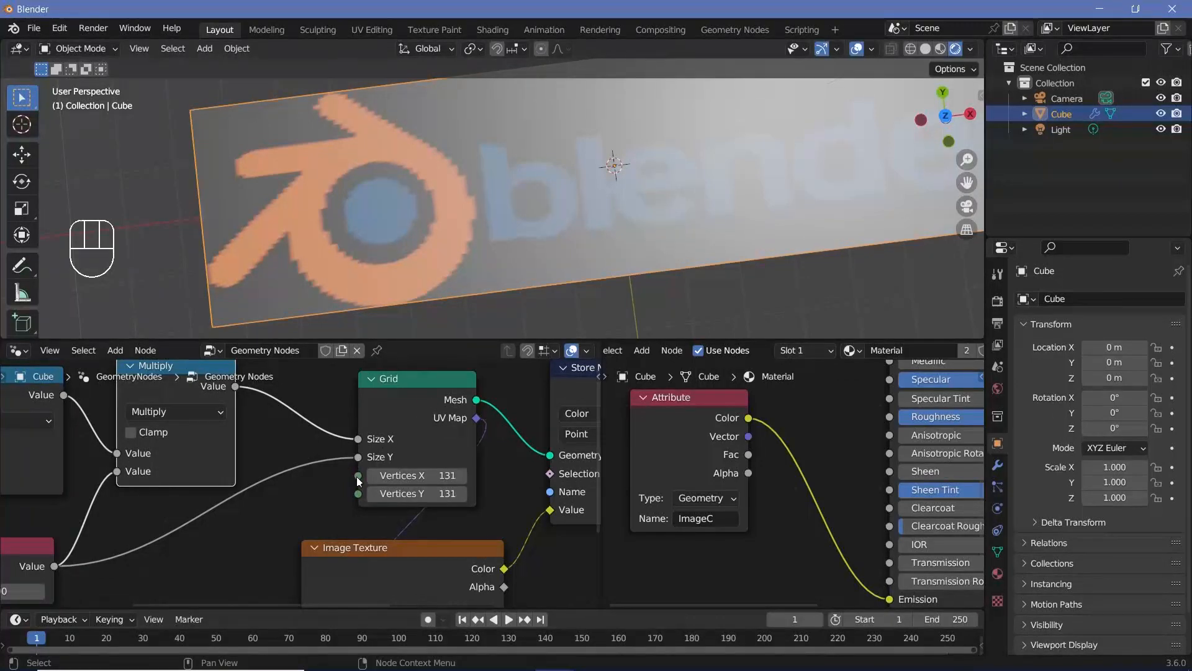
pyautogui.moveTo(362, 498); pyautogui.dragTo(467, 539, button='middle')
pyautogui.click(155, 459)
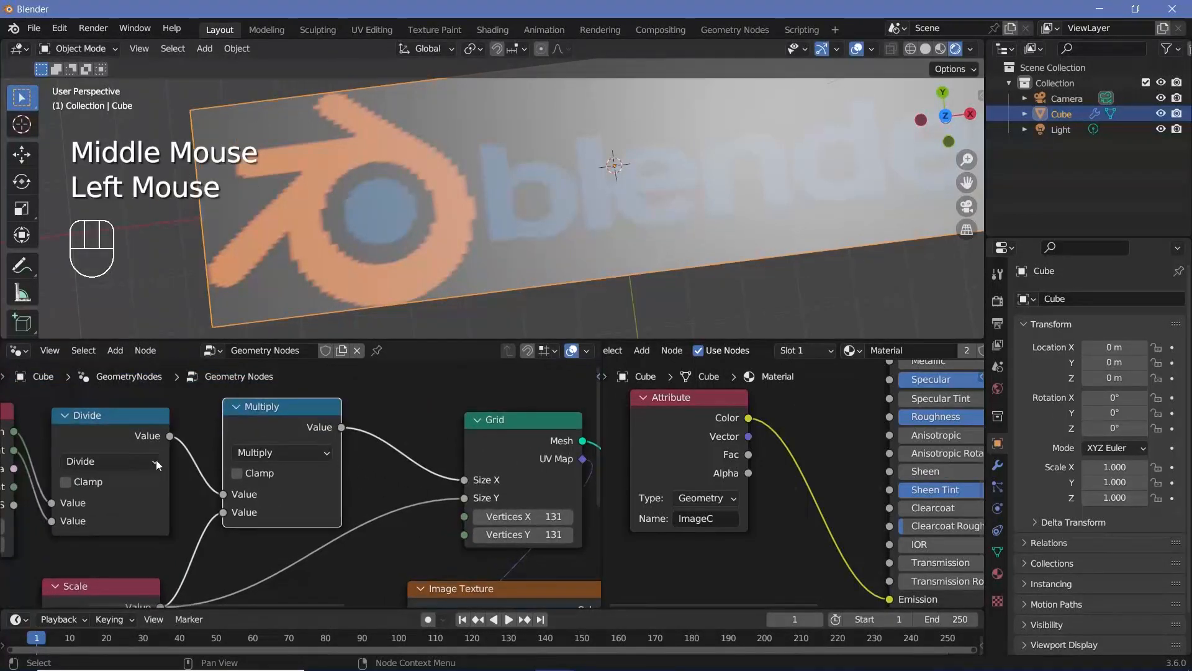
pyautogui.scroll(-2, 274, 588)
pyautogui.moveTo(274, 588); pyautogui.dragTo(317, 509, button='middle')
pyautogui.click(322, 389)
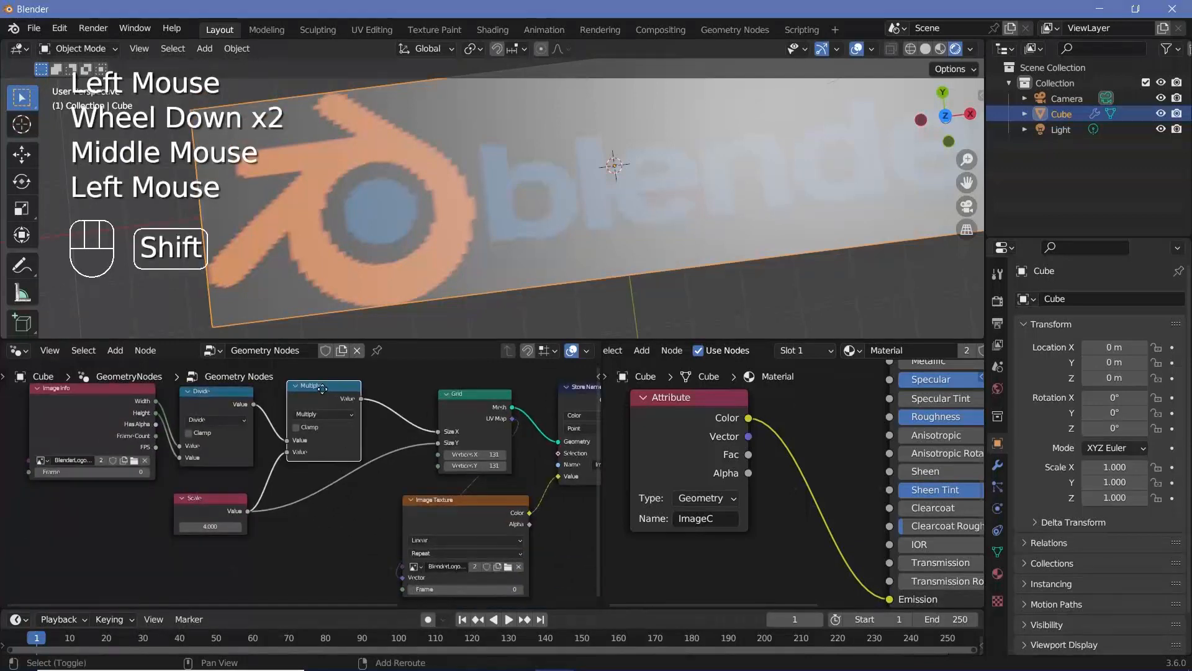
pyautogui.hotkey('shift', 'd')
pyautogui.click(322, 526)
pyautogui.click(214, 497)
pyautogui.hotkey('shift', 'd')
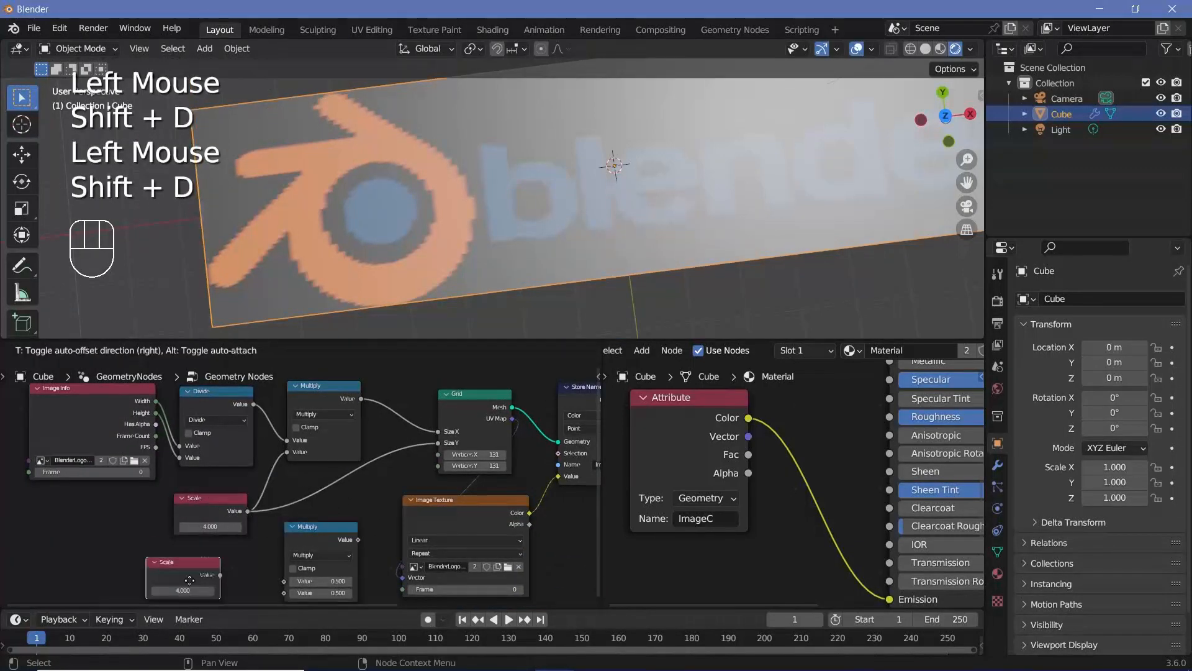
pyautogui.click(219, 554)
# Step: Label the duplicated value node "Resolution" and set its value to 300
pyautogui.moveTo(220, 554); pyautogui.dragTo(267, 527, button='middle')
pyautogui.scroll(-1, 267, 527)
pyautogui.scroll(2, 267, 527)
pyautogui.rightClick(266, 527)
pyautogui.click(267, 527)
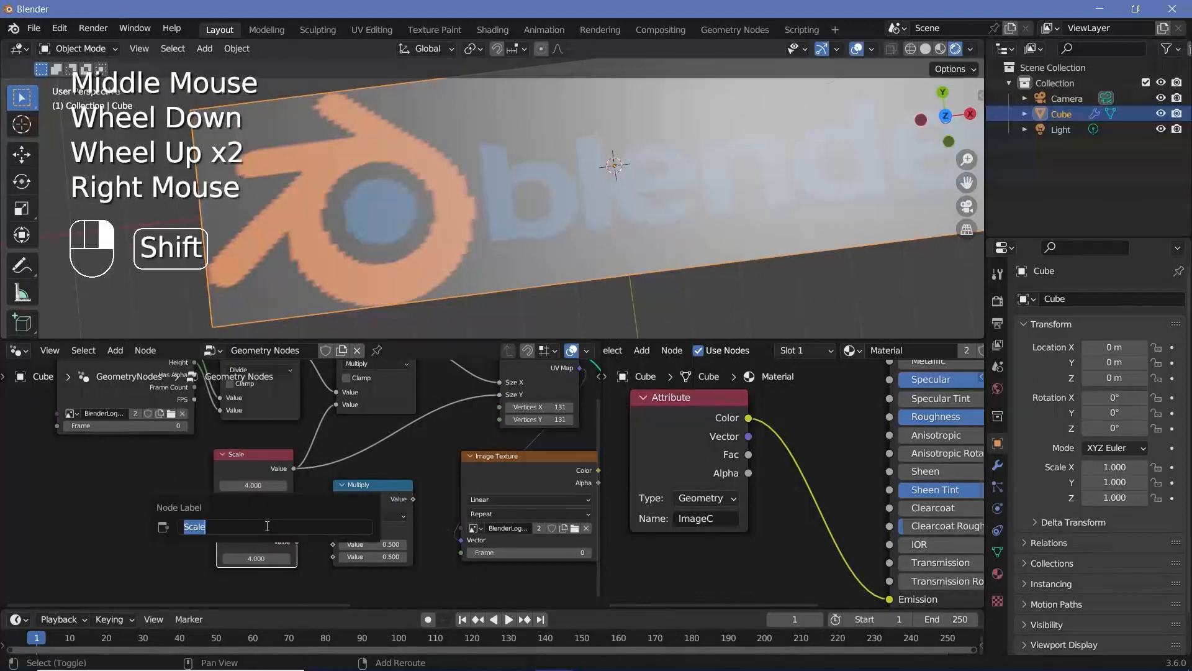
pyautogui.write('Resolution')
pyautogui.click(249, 558)
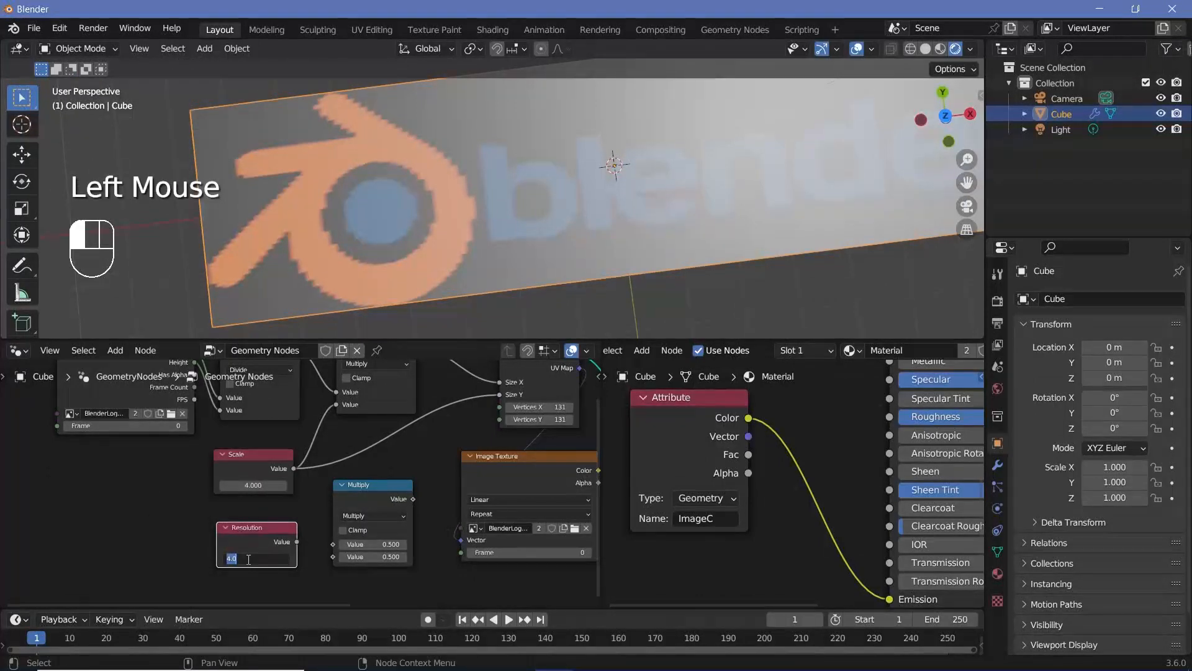
pyautogui.write('300')
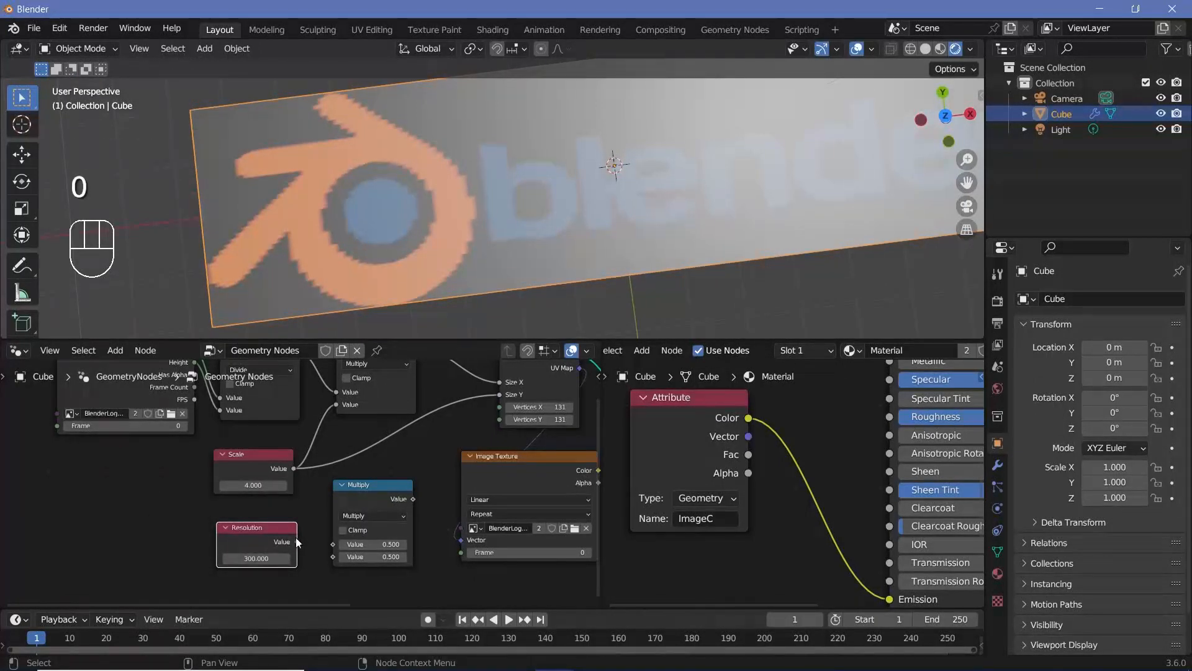
# Step: Feed Resolution into Vertices Y, and multiply it by the Divide result in the duplicated Multiply node to drive Vertices X
pyautogui.moveTo(296, 541)
pyautogui.mouseDown()
pyautogui.moveTo(507, 406)
pyautogui.moveTo(512, 422)
pyautogui.moveTo(305, 542)
pyautogui.mouseUp()
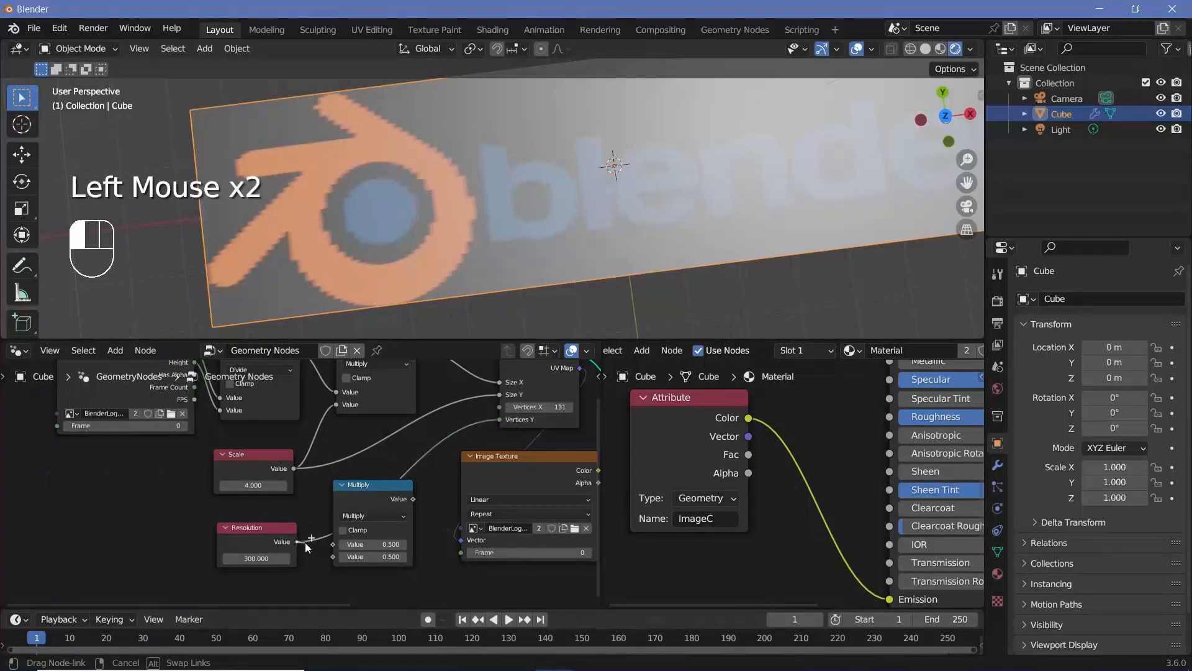
pyautogui.moveTo(295, 516); pyautogui.dragTo(309, 563, button='middle')
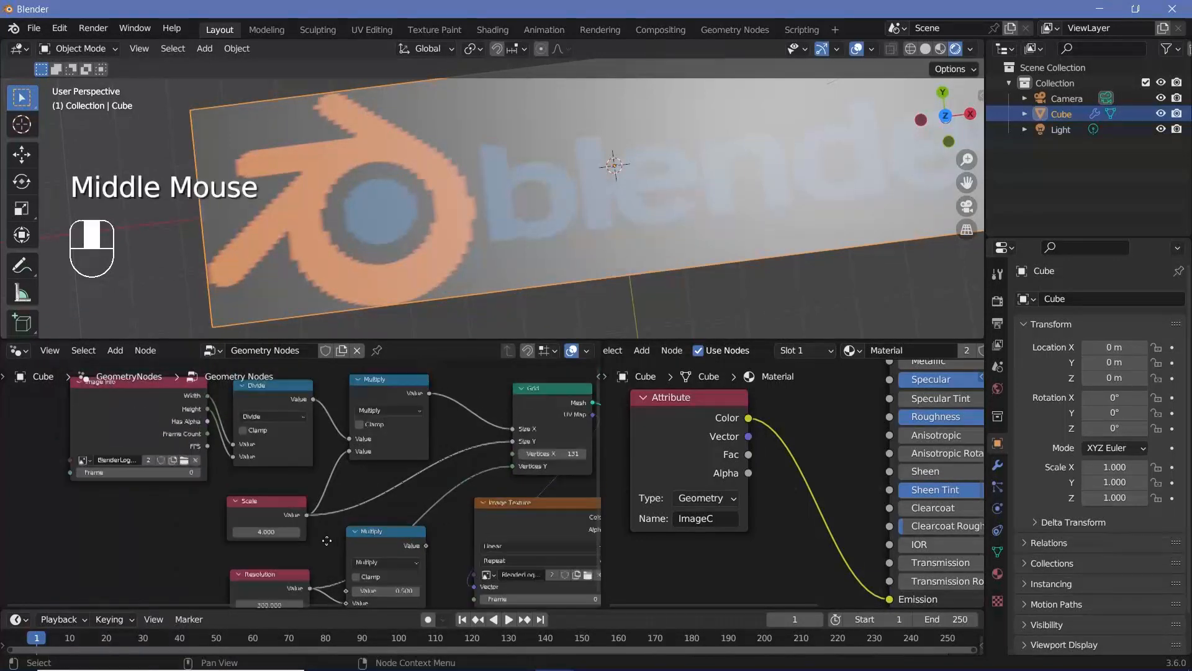
pyautogui.moveTo(313, 400); pyautogui.dragTo(346, 577)
pyautogui.moveTo(346, 577); pyautogui.dragTo(386, 561, button='middle')
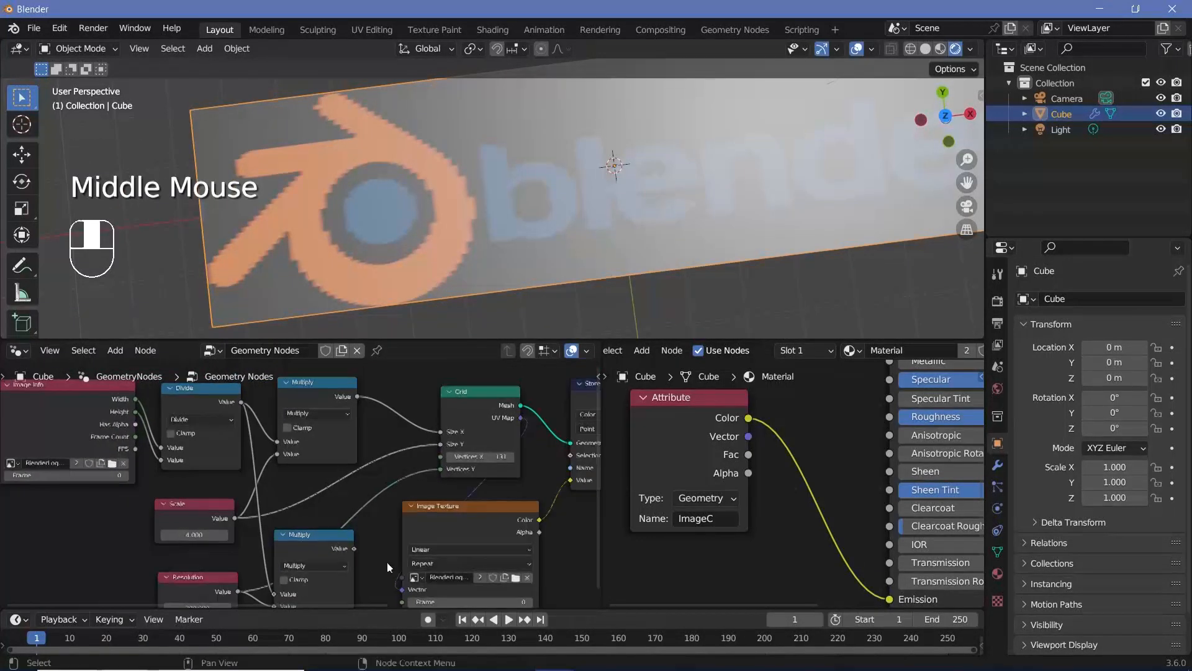
pyautogui.moveTo(356, 549); pyautogui.dragTo(441, 456)
pyautogui.scroll(6, 457, 252)
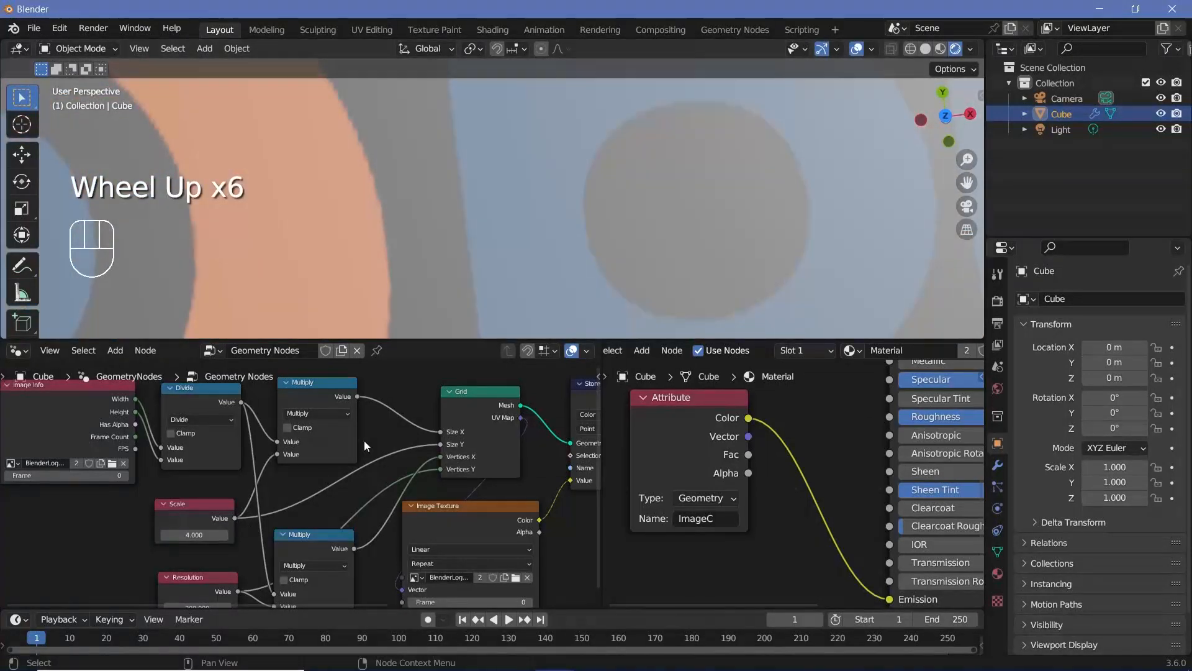
pyautogui.scroll(-4, 364, 441)
pyautogui.scroll(-2, 559, 181)
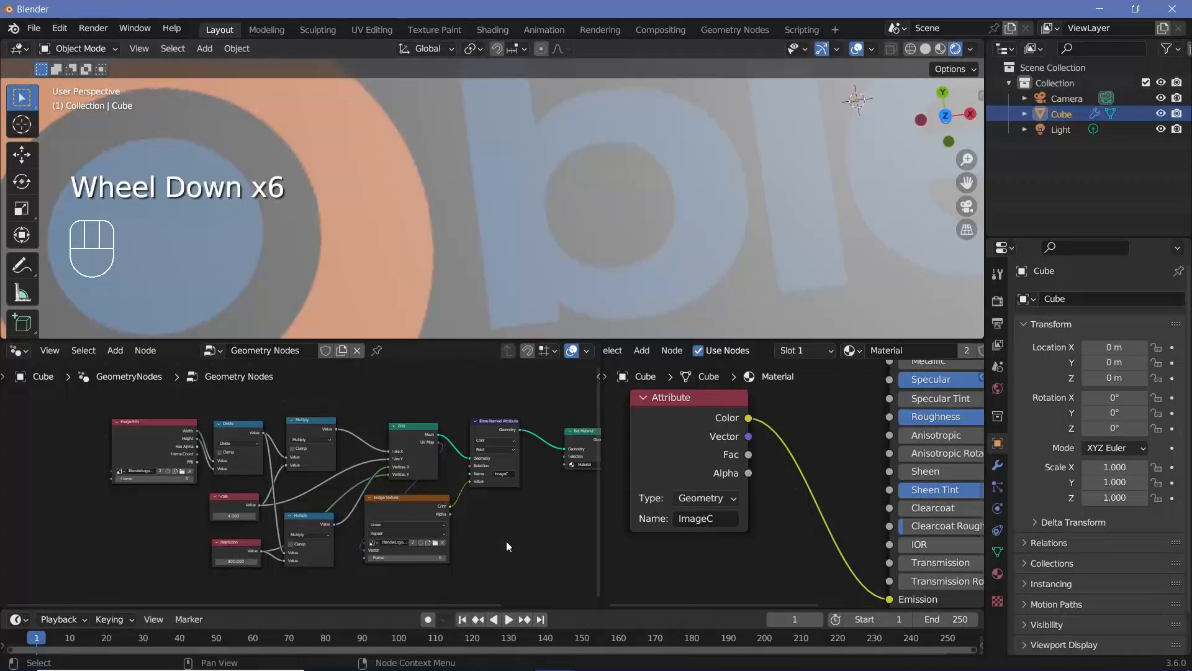
pyautogui.moveTo(505, 541); pyautogui.dragTo(448, 528, button='middle')
pyautogui.scroll(-6, 707, 213)
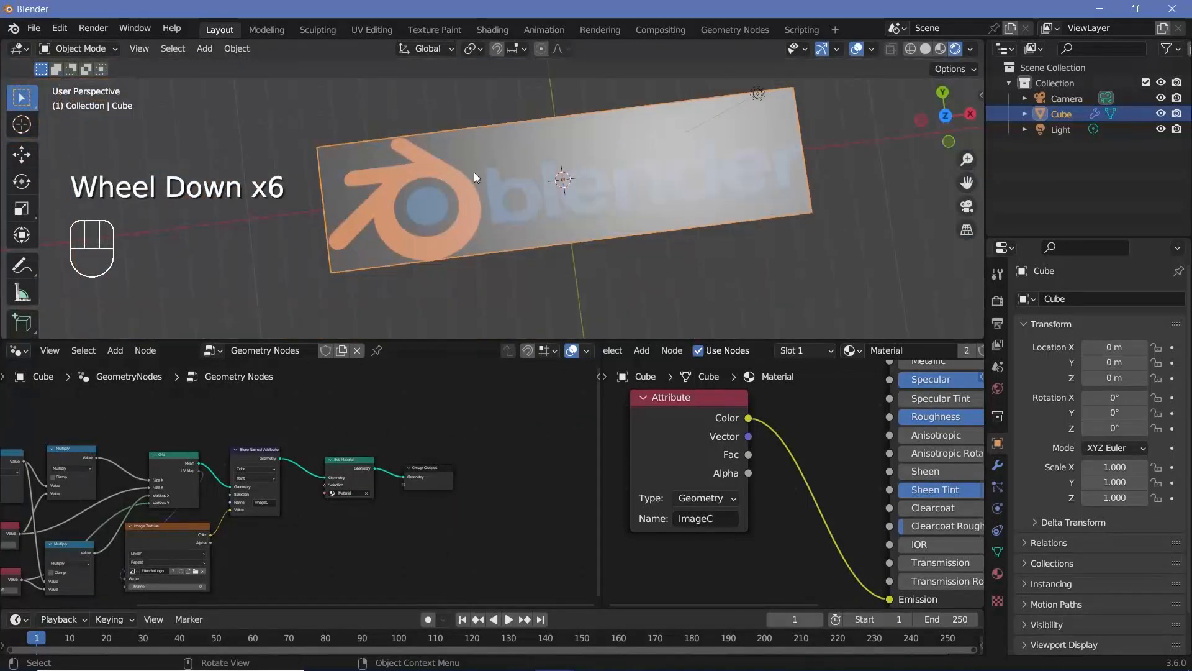
# Step: Widen the geometry node editor and move Set Material and Group Output away from Store Named Attribute to make room
pyautogui.moveTo(599, 426); pyautogui.dragTo(829, 428)
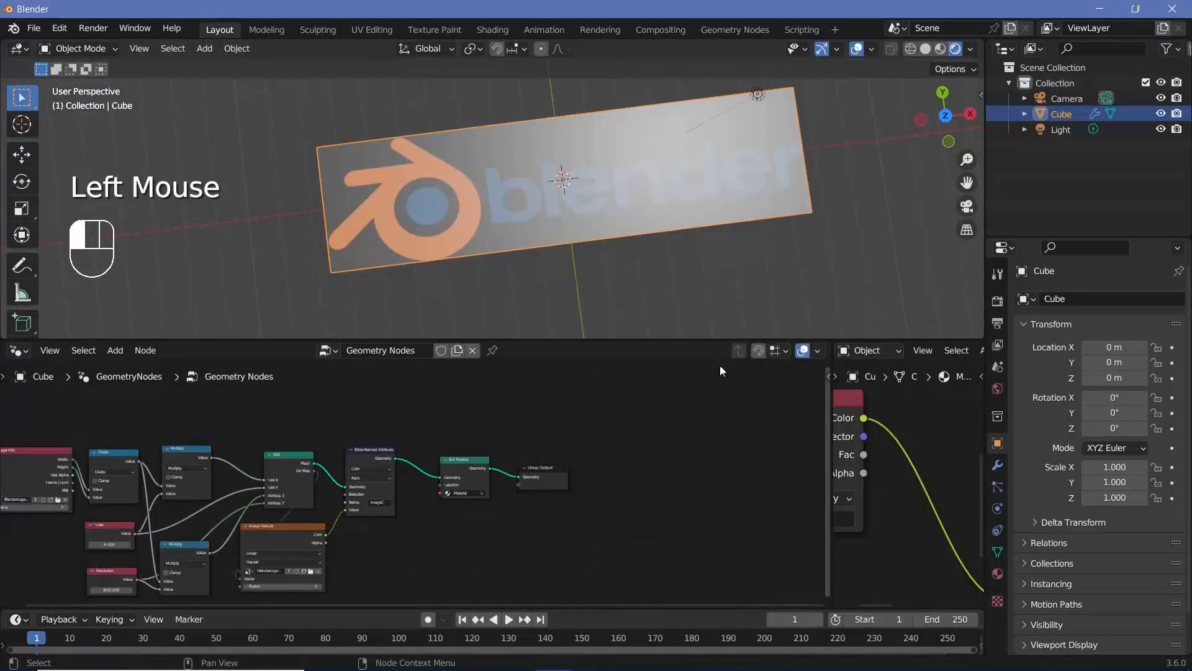
pyautogui.moveTo(374, 463); pyautogui.dragTo(430, 479, button='middle')
pyautogui.scroll(2, 430, 478)
pyautogui.scroll(-1, 430, 478)
pyautogui.scroll(1, 429, 479)
pyautogui.moveTo(365, 426); pyautogui.dragTo(572, 537)
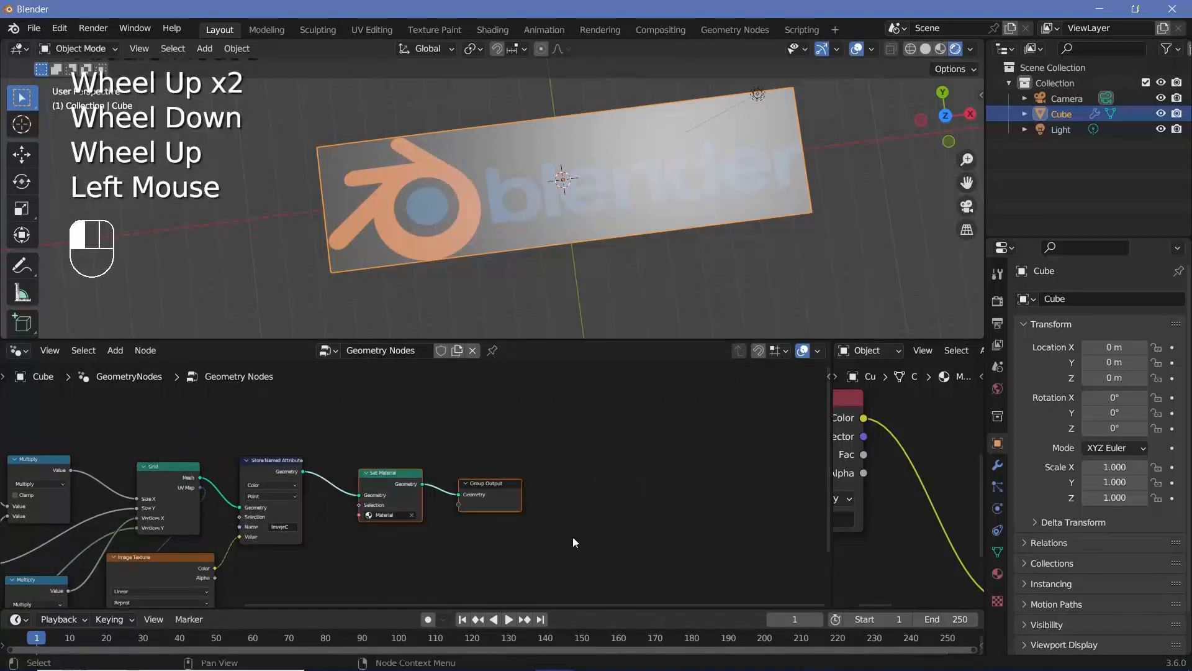
pyautogui.moveTo(400, 478); pyautogui.dragTo(596, 464)
pyautogui.scroll(2, 457, 486)
# Step: Insert a Set Position node between Store Named Attribute and Set Material
pyautogui.hotkey('shift', 'a')
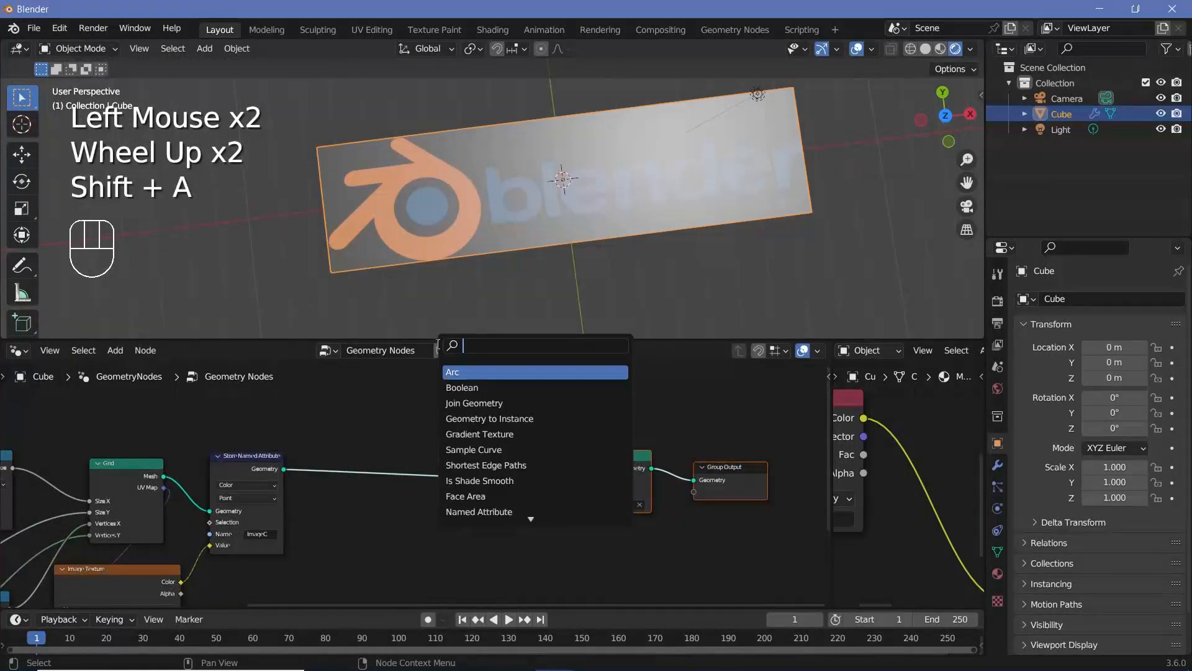
pyautogui.write('set posin')
pyautogui.press('Return')
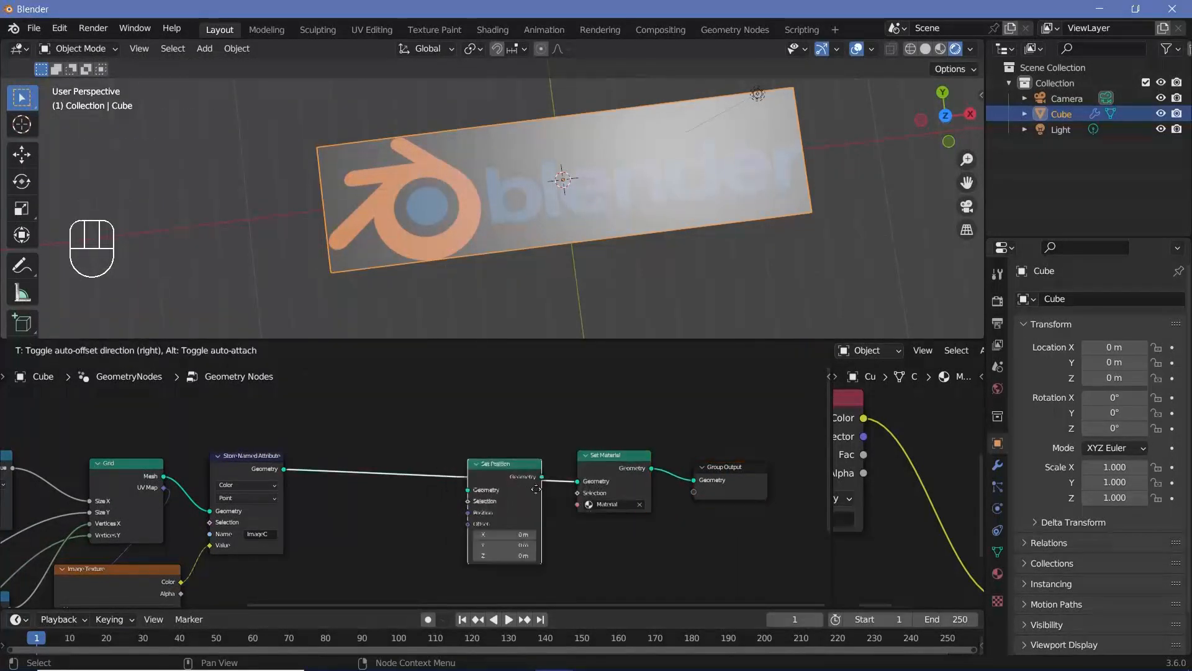
pyautogui.click(529, 481)
pyautogui.moveTo(529, 481); pyautogui.dragTo(601, 462, button='middle')
# Step: Add a Combine XYZ node, connect its Vector to Set Position's Offset, and move these end nodes farther from Store Named Attribute
pyautogui.hotkey('shift', 'a')
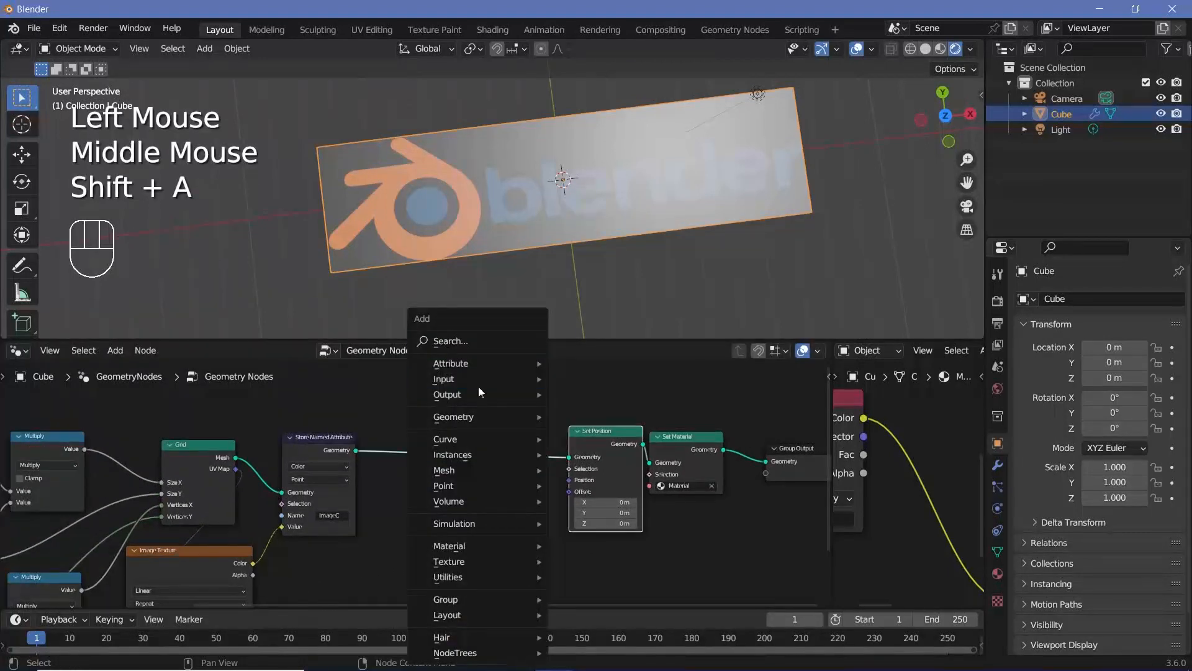
pyautogui.click(481, 341)
pyautogui.write('combine')
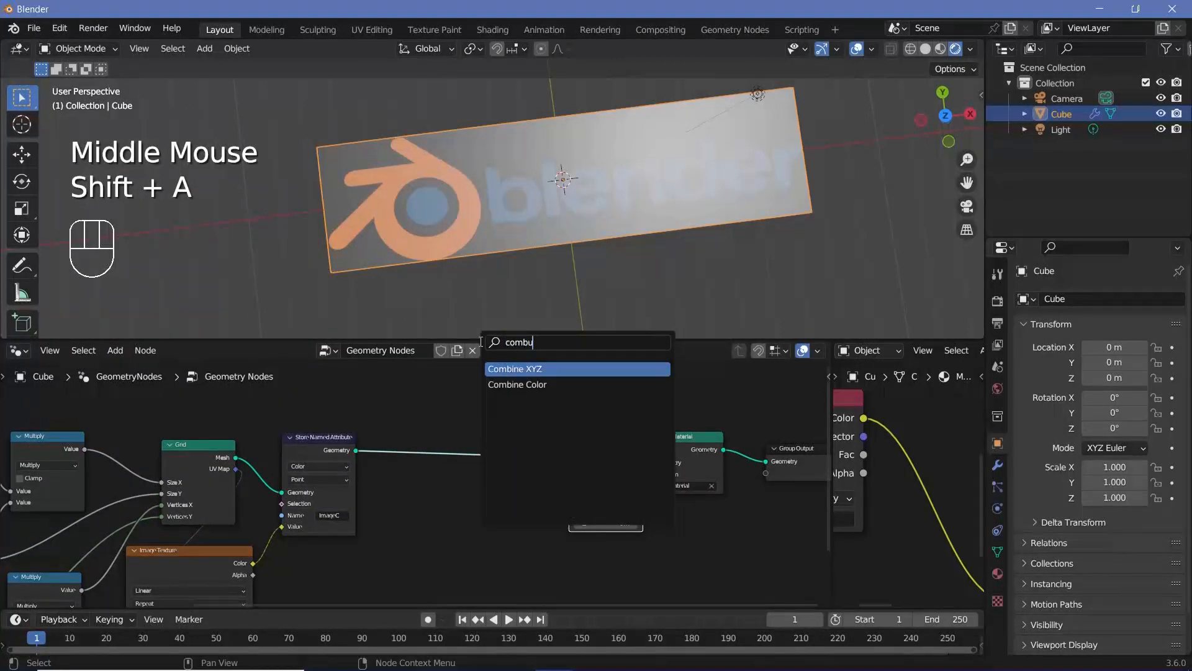
pyautogui.press('Return')
pyautogui.click(499, 508)
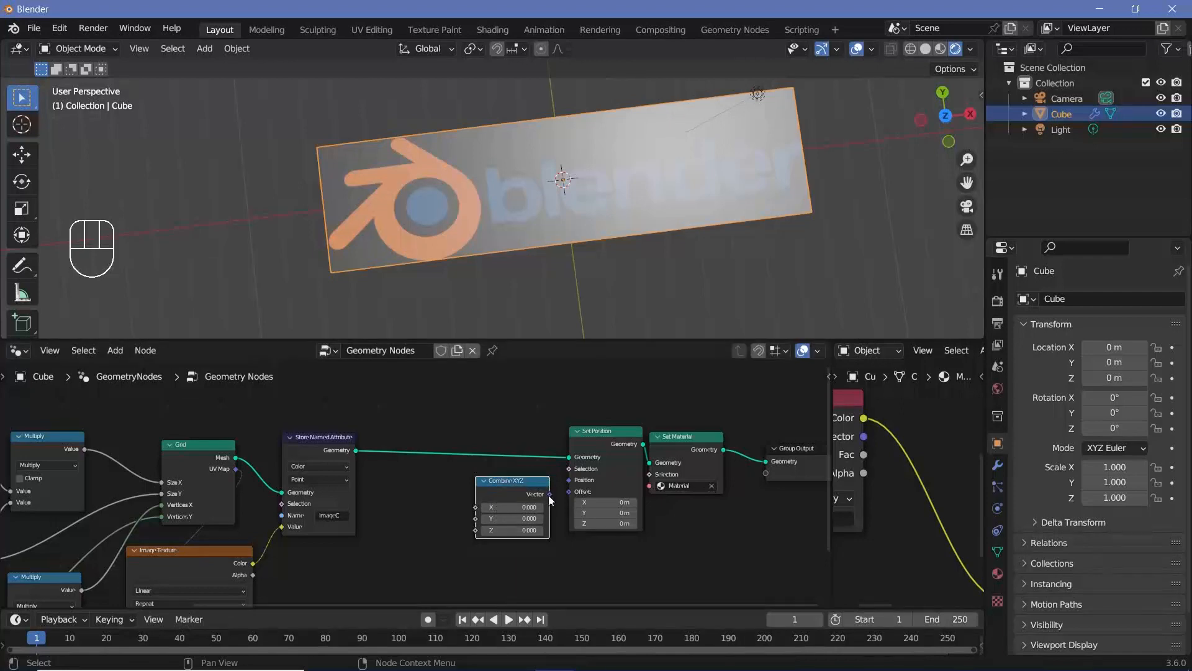
pyautogui.moveTo(549, 494); pyautogui.dragTo(576, 490)
pyautogui.moveTo(477, 530); pyautogui.dragTo(550, 505)
pyautogui.moveTo(493, 381); pyautogui.dragTo(827, 544)
pyautogui.moveTo(617, 473); pyautogui.dragTo(696, 476)
# Step: Add a Float Random Value node, connect it to Combine XYZ's Z, and inspect the displaced grid from a low angle
pyautogui.hotkey('shift', 'a')
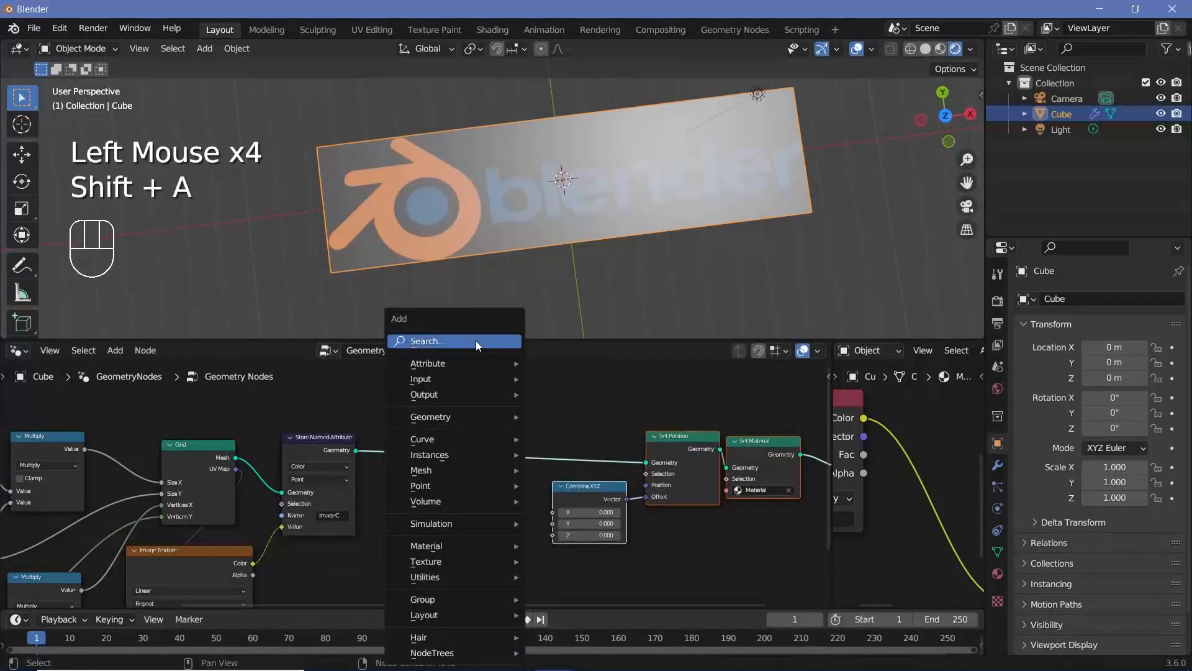
pyautogui.write('rand')
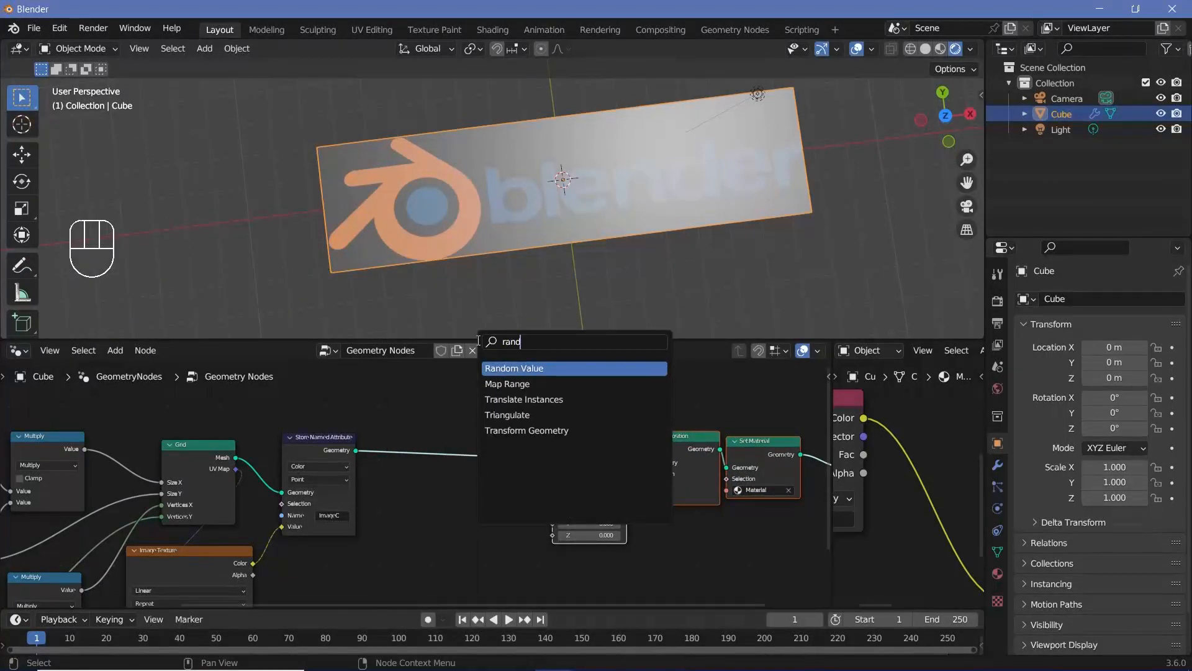
pyautogui.click(498, 369)
pyautogui.click(483, 521)
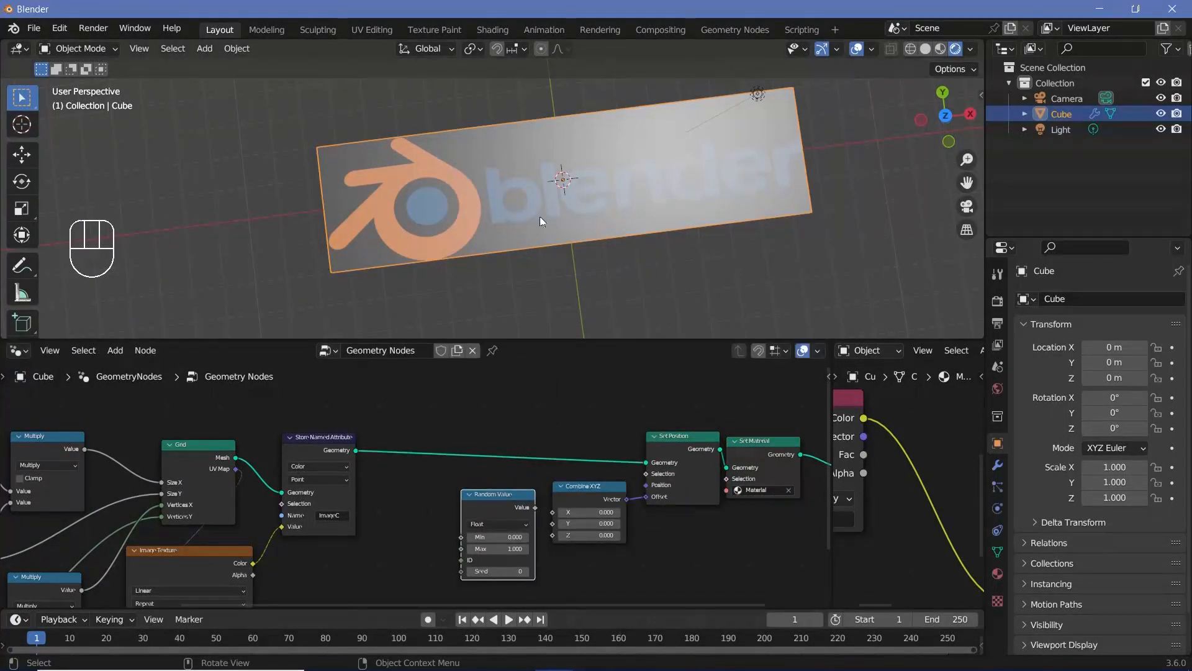
pyautogui.scroll(3, 558, 515)
pyautogui.moveTo(534, 472); pyautogui.dragTo(557, 508)
pyautogui.moveTo(540, 186); pyautogui.dragTo(545, 222, button='middle')
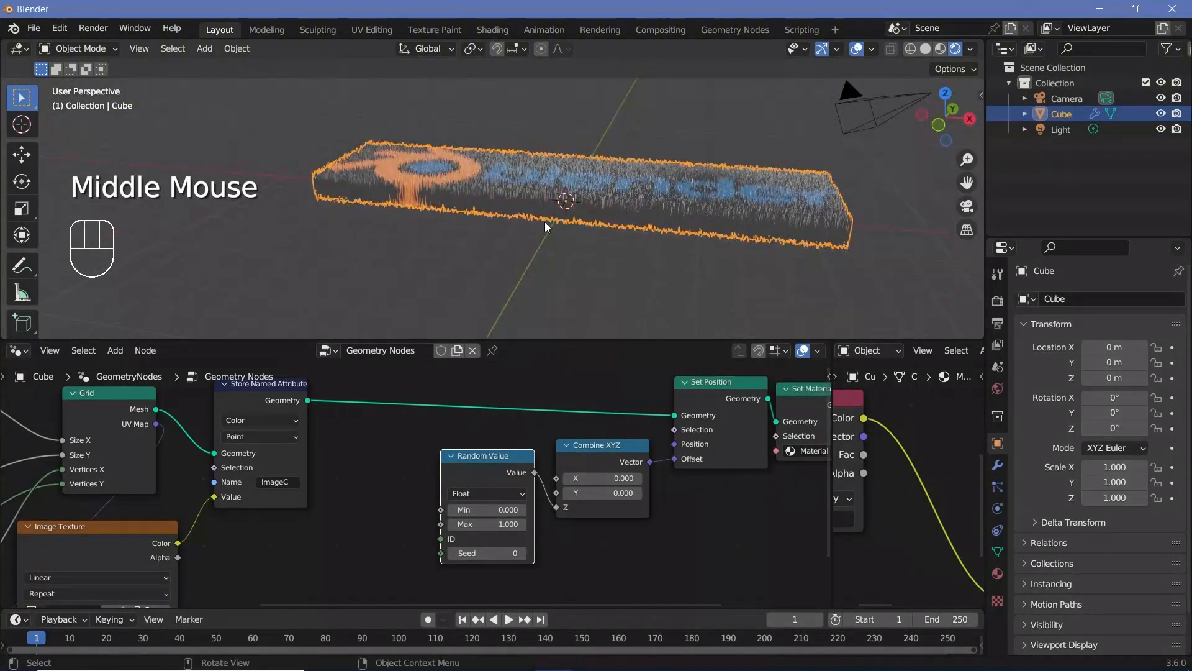
pyautogui.scroll(-2, 546, 223)
pyautogui.scroll(4, 546, 225)
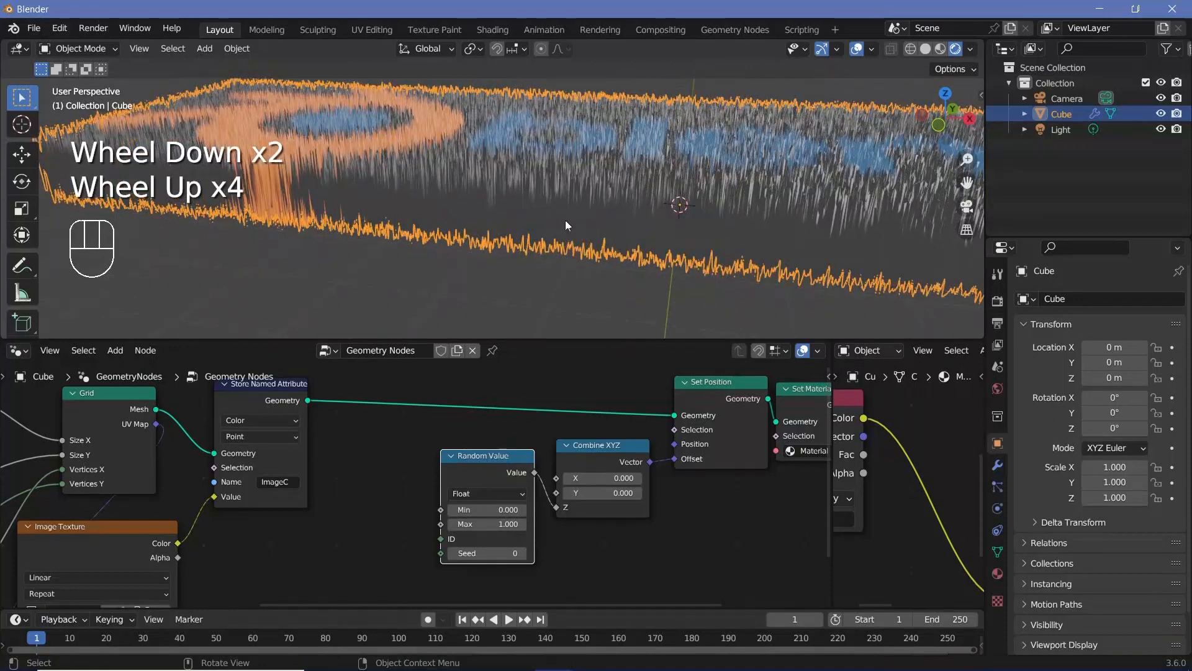
# Step: Move the Random Value, Combine XYZ, Set Position, Set Material and Group Output nodes together to free space after Store Named Attribute
pyautogui.scroll(-4, 473, 383)
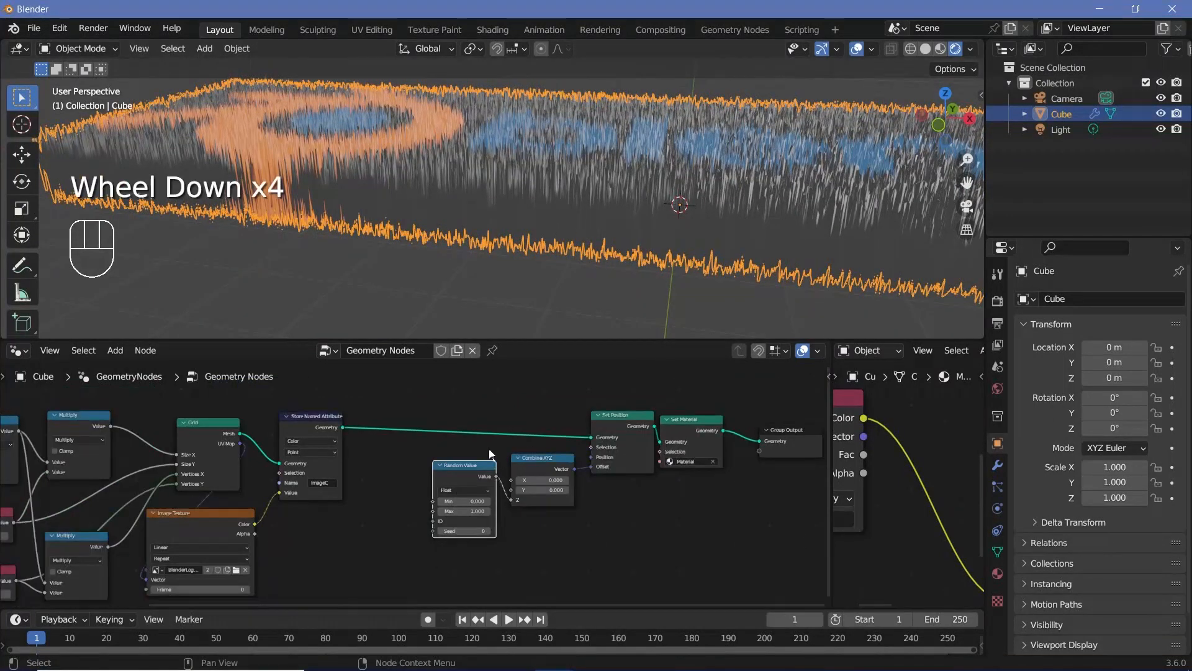
pyautogui.moveTo(472, 378); pyautogui.dragTo(829, 583)
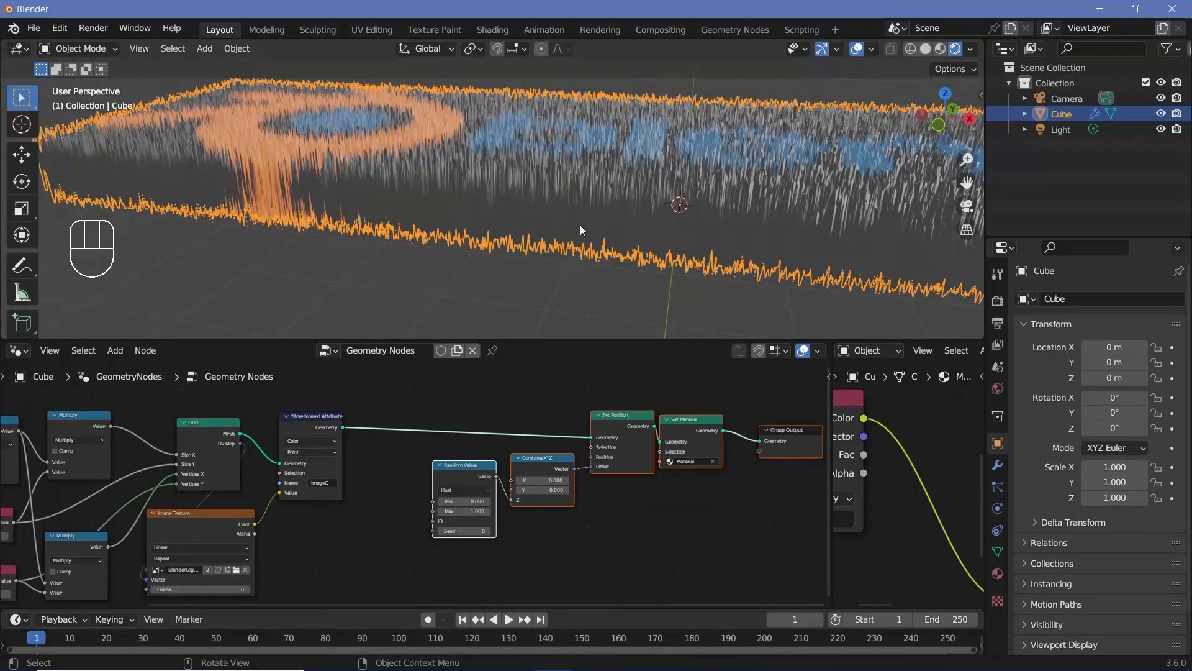
pyautogui.moveTo(483, 375); pyautogui.dragTo(832, 551)
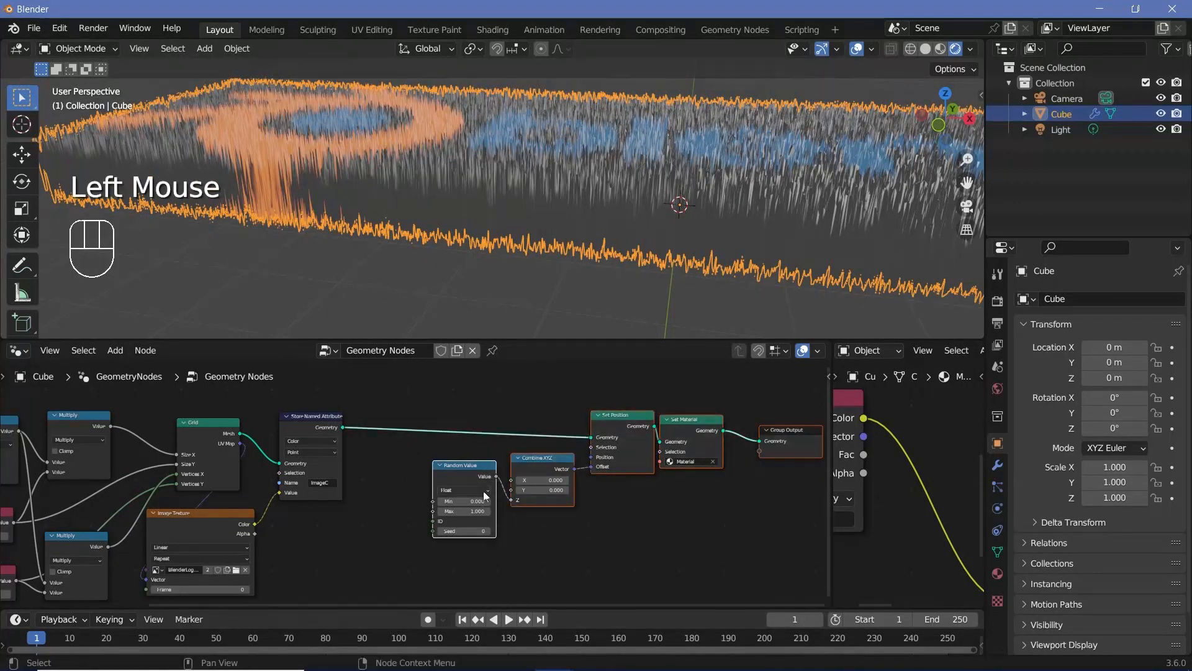
pyautogui.moveTo(475, 477); pyautogui.dragTo(584, 496)
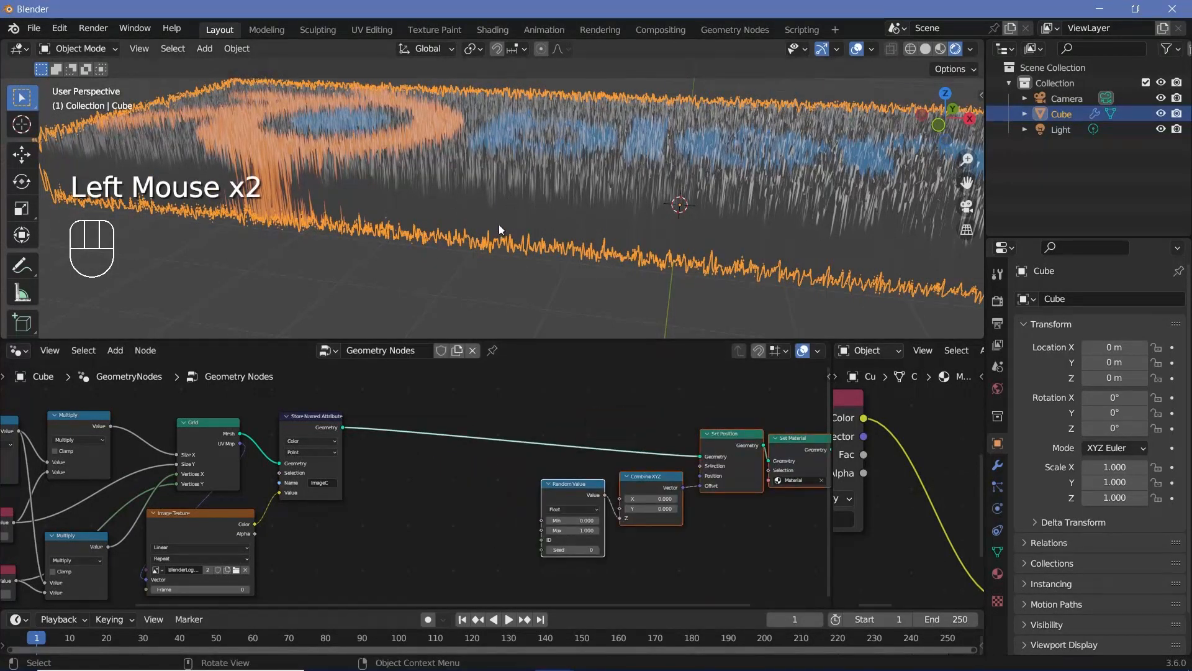
# Step: Insert a Split Edges node directly after Store Named Attribute and inspect the displaced mesh up close
pyautogui.hotkey('shift', 'a')
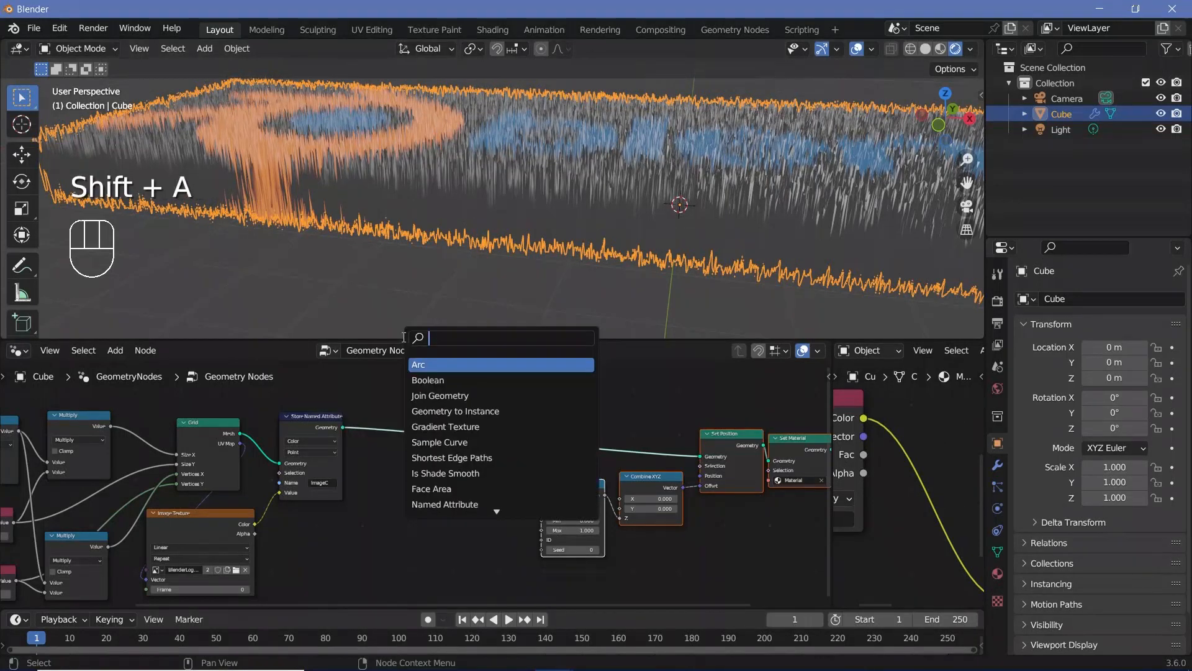
pyautogui.write('spl')
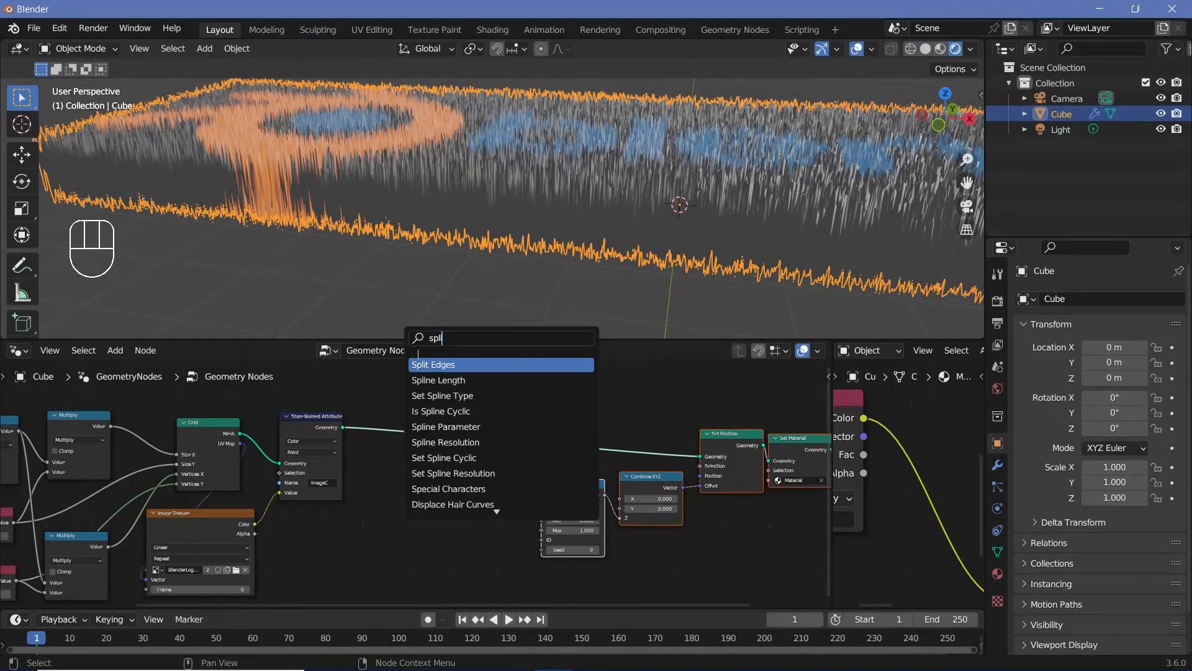
pyautogui.click(426, 365)
pyautogui.click(397, 442)
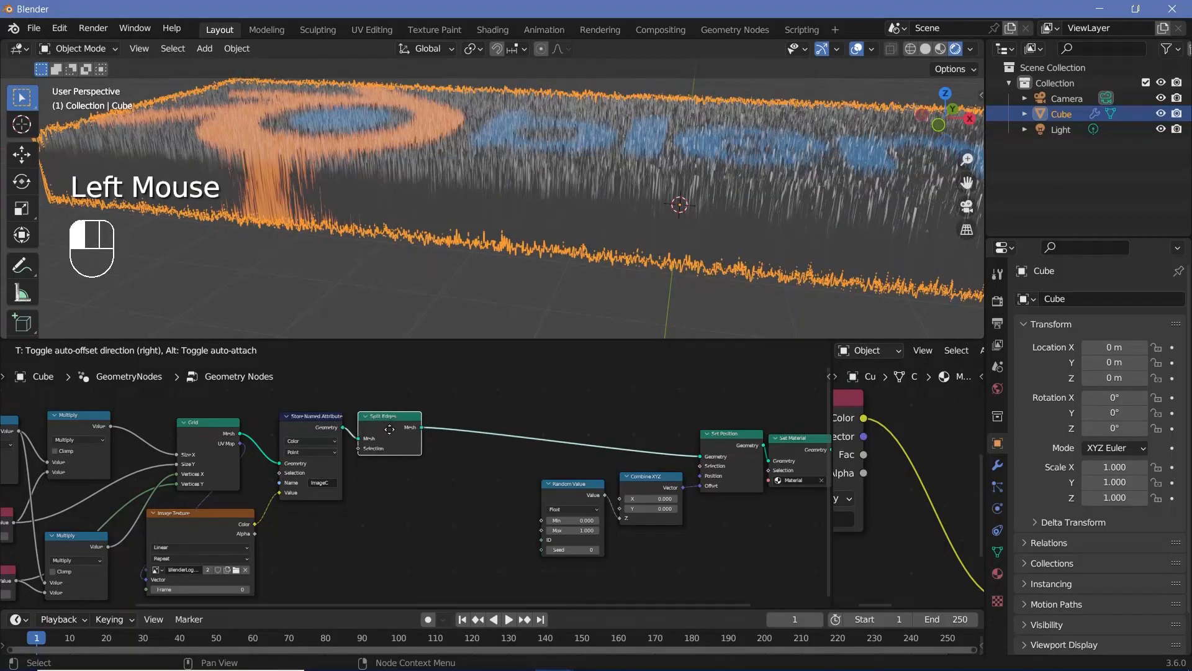
pyautogui.moveTo(539, 241); pyautogui.dragTo(586, 205, button='middle')
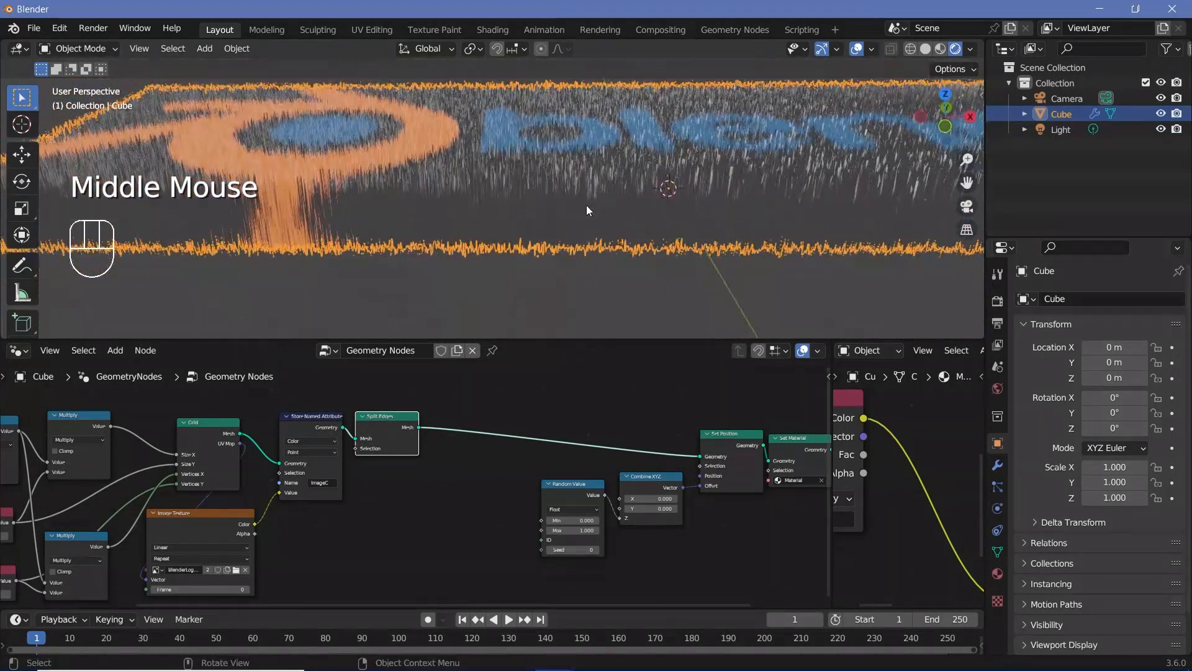
pyautogui.scroll(2, 578, 218)
pyautogui.scroll(1, 528, 233)
pyautogui.scroll(-1, 497, 233)
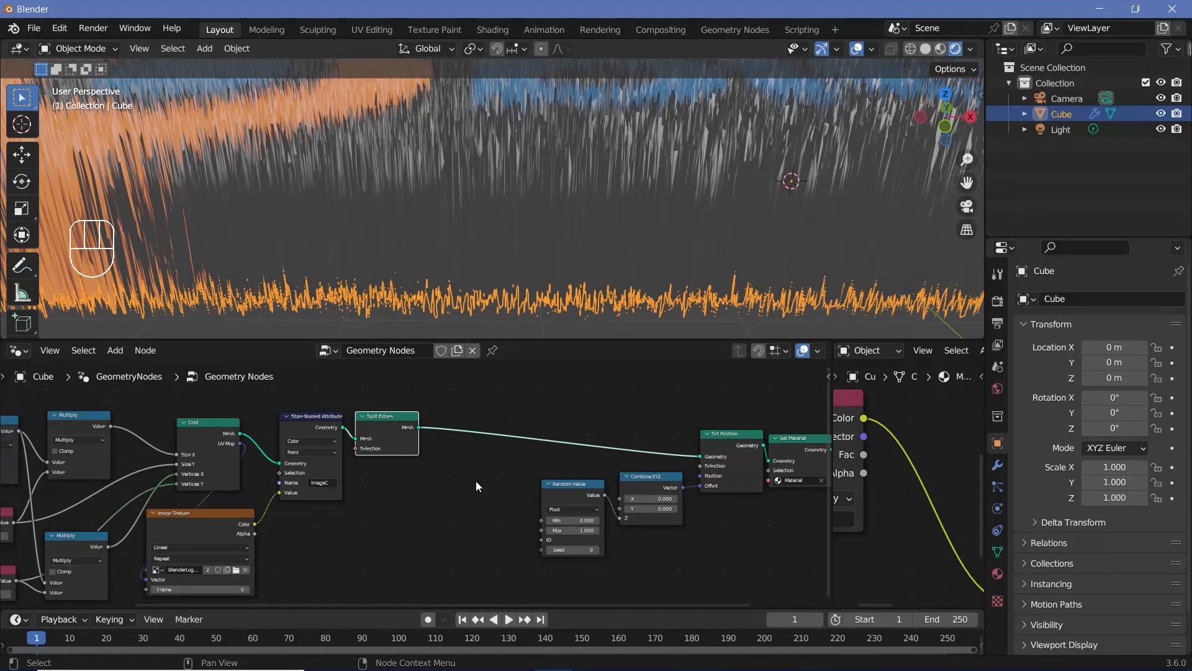
# Step: Insert a Capture Attribute node directly after Split Edges, on the link to Set Position
pyautogui.hotkey('shift', 'a')
pyautogui.click(439, 343)
pyautogui.write('capture')
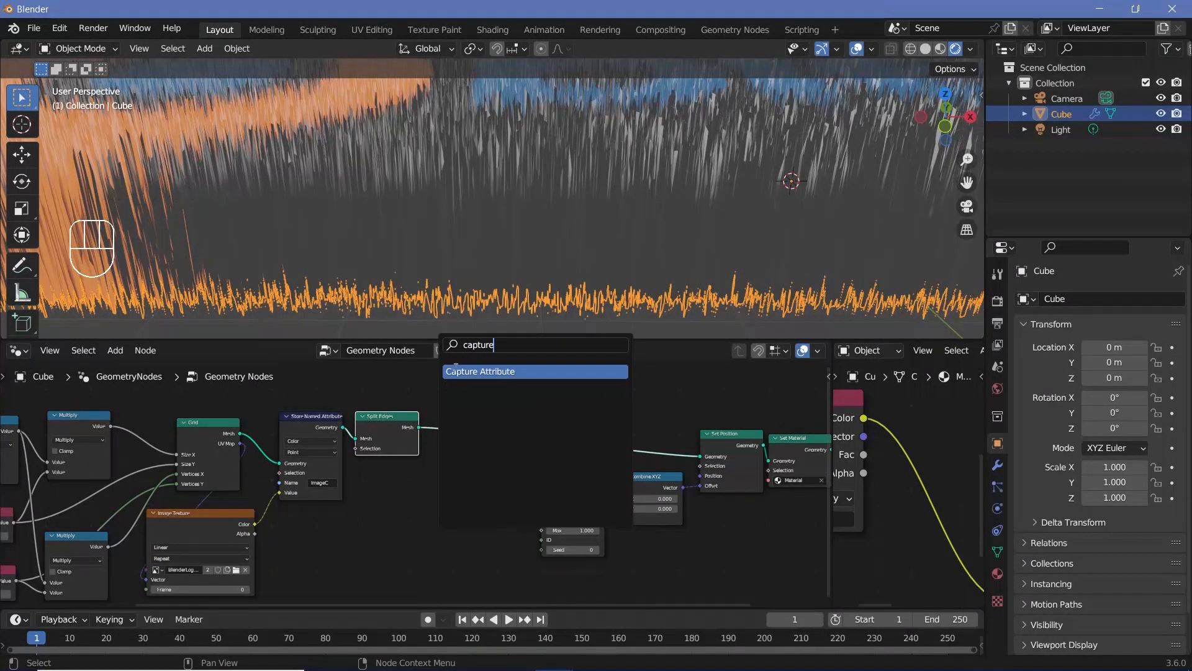
pyautogui.press('Return')
pyautogui.click(446, 423)
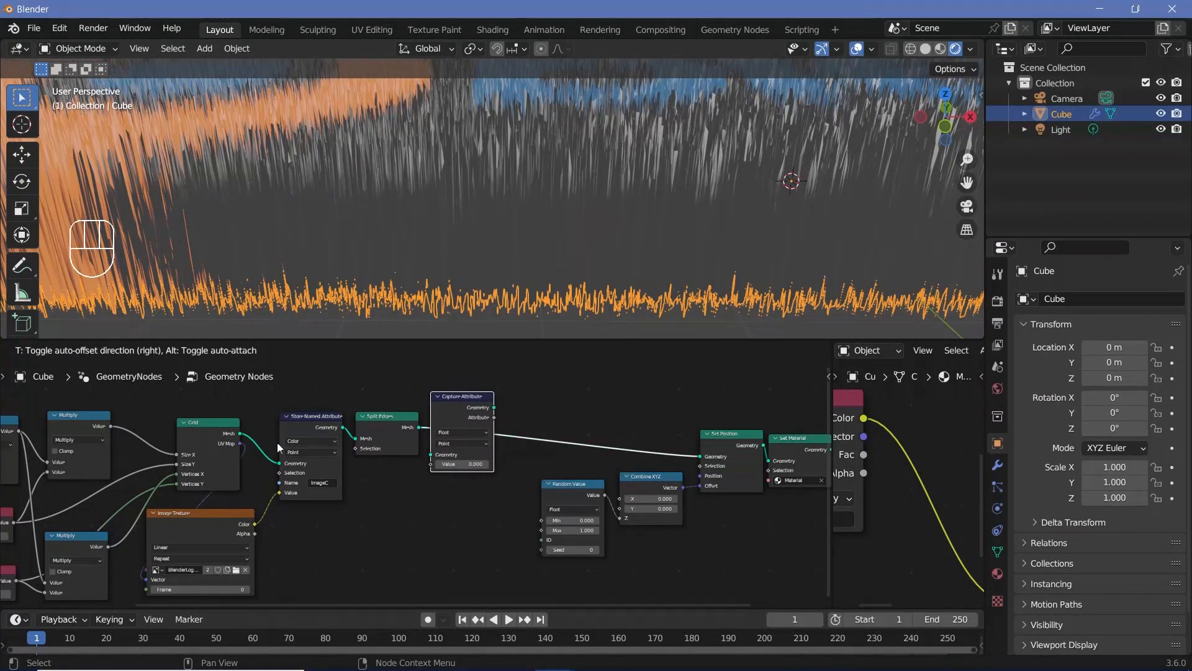
# Step: Set the Capture Attribute node's data type to Integer and its domain to Face
pyautogui.scroll(5, 434, 440)
pyautogui.moveTo(515, 401); pyautogui.dragTo(513, 447, button='middle')
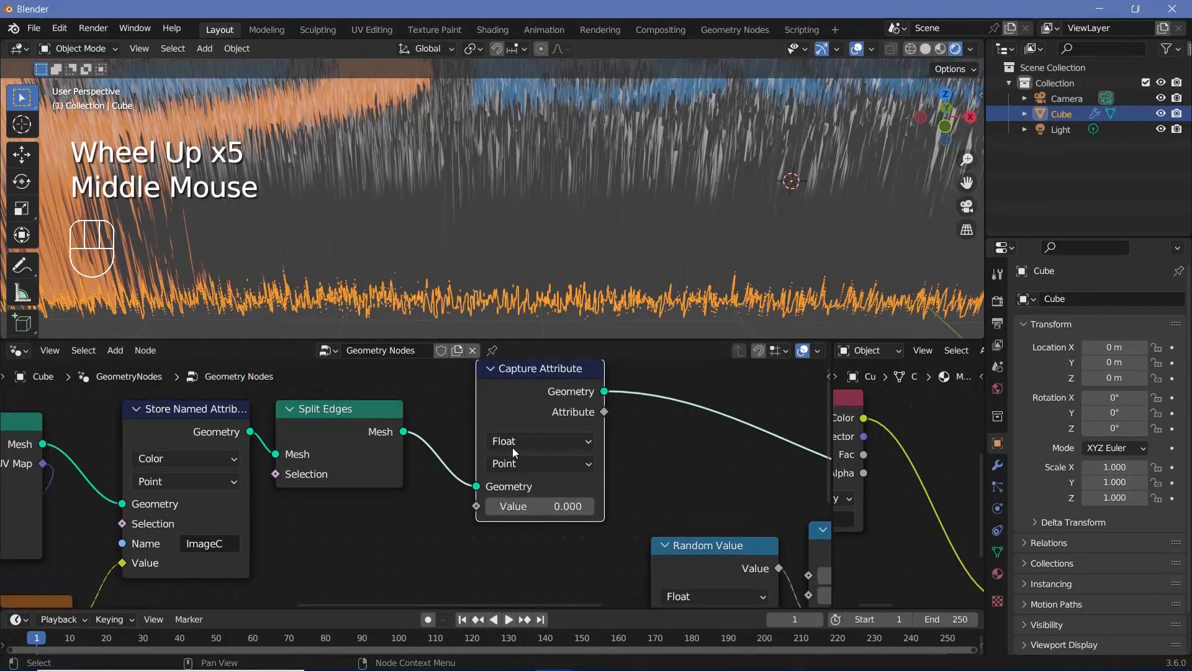
pyautogui.click(519, 439)
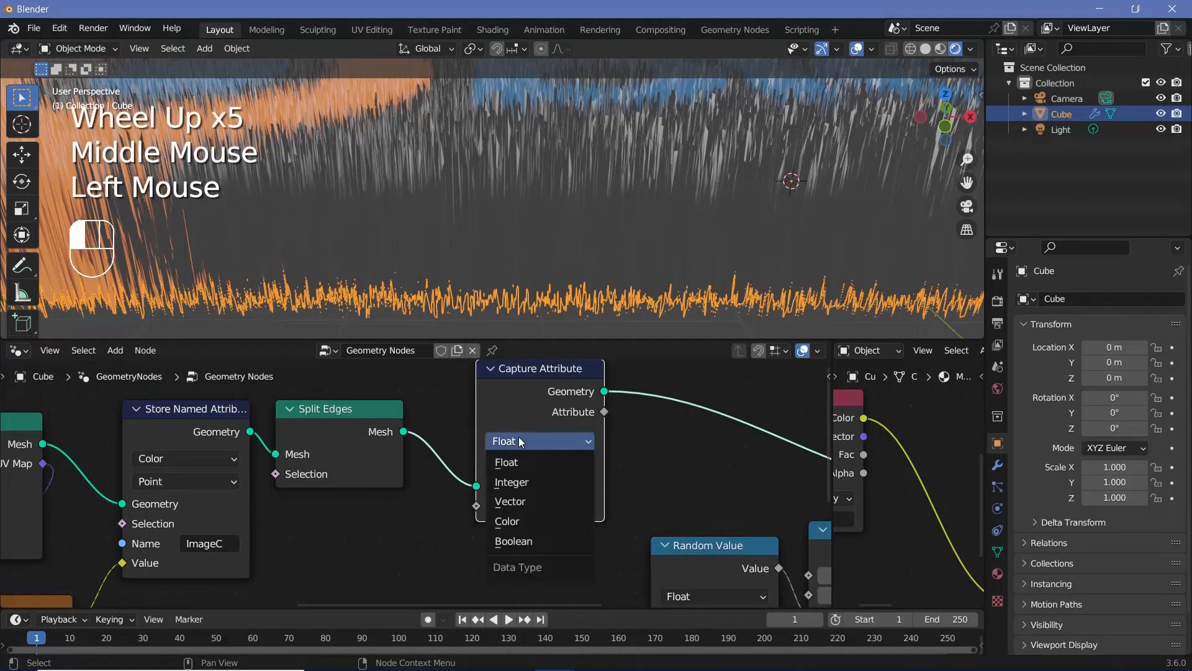
pyautogui.click(523, 484)
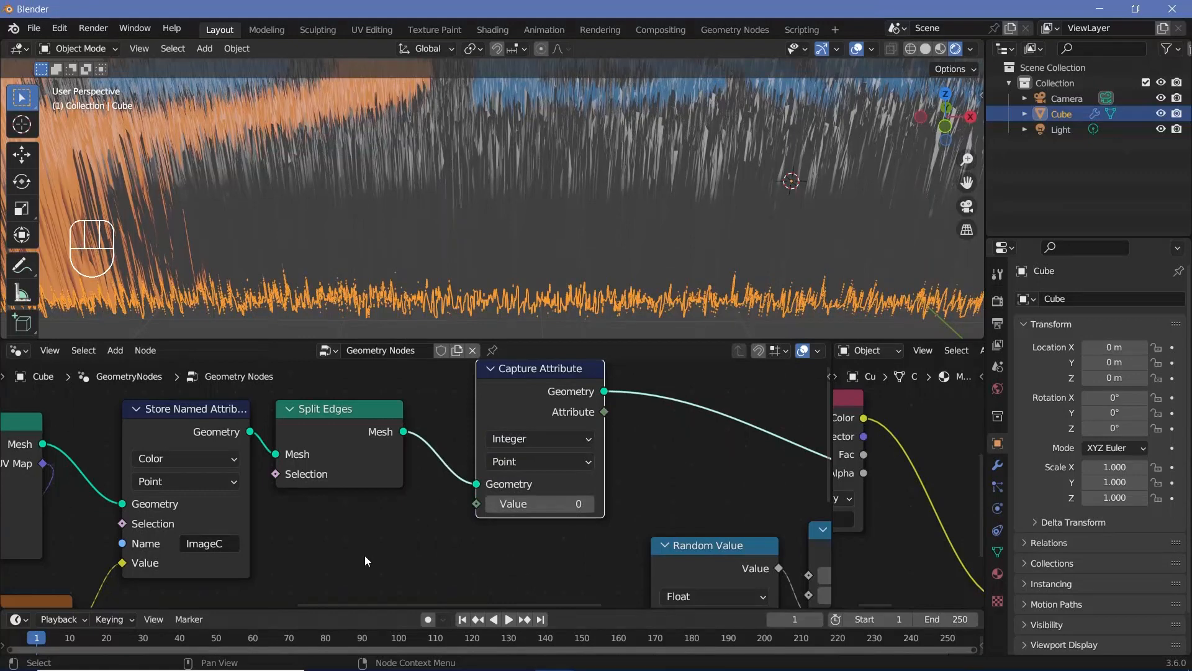
pyautogui.click(499, 463)
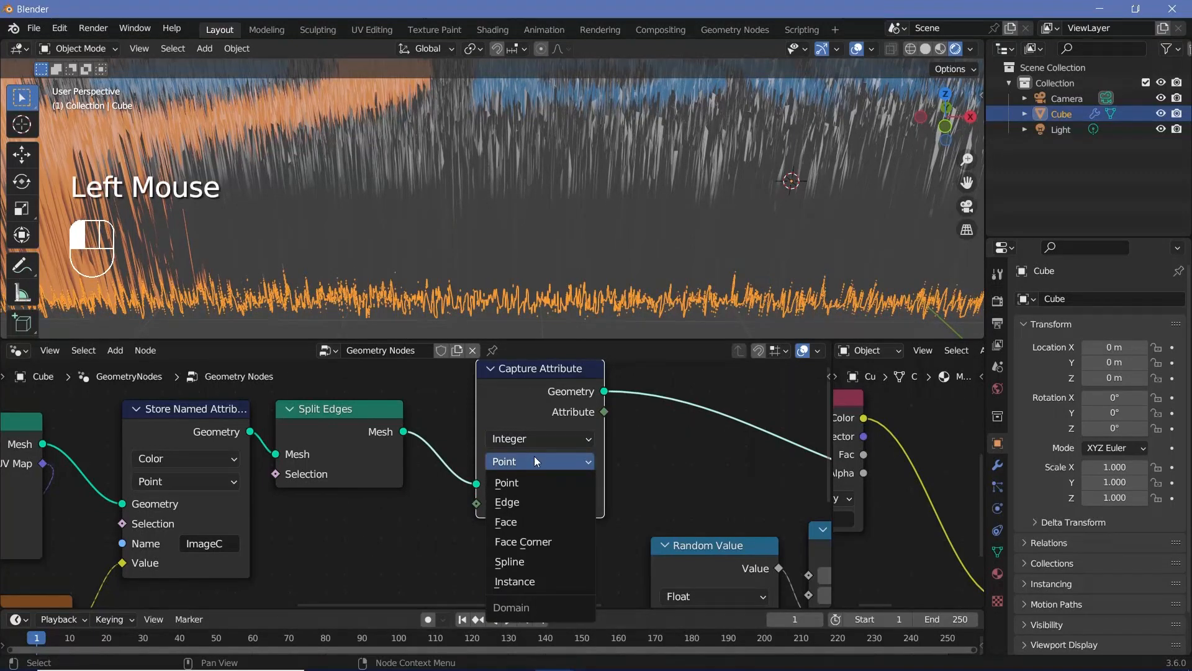
pyautogui.click(522, 520)
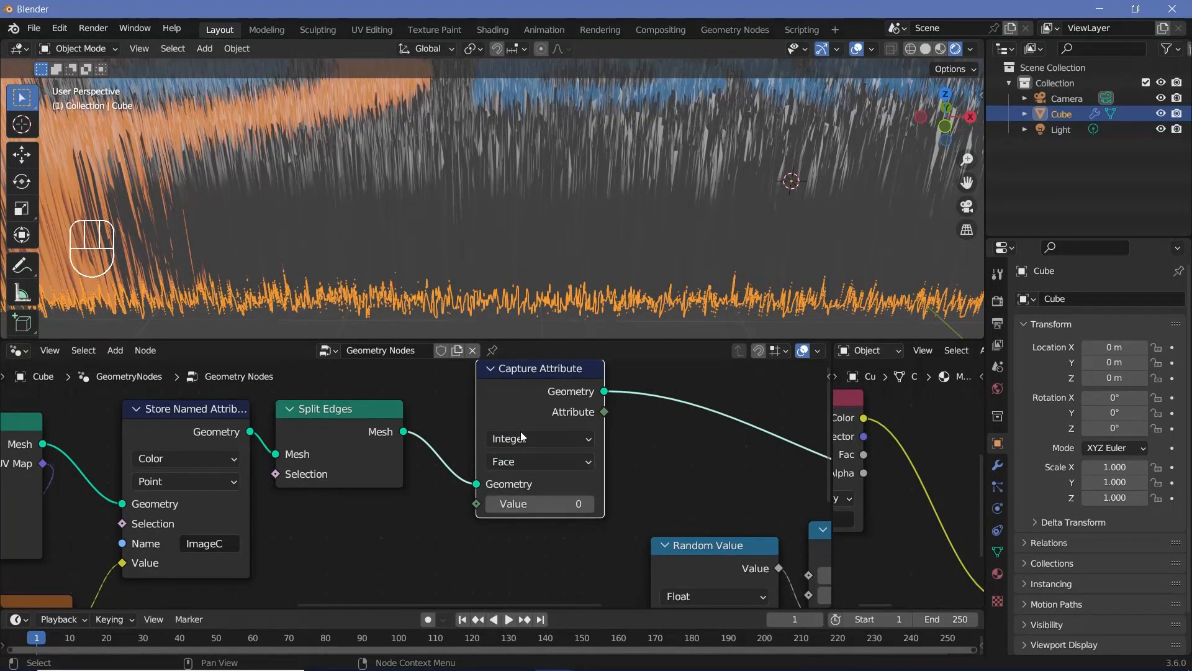
# Step: Add an Index node below Split Edges and connect it to Capture Attribute's Value
pyautogui.hotkey('shift', 'a')
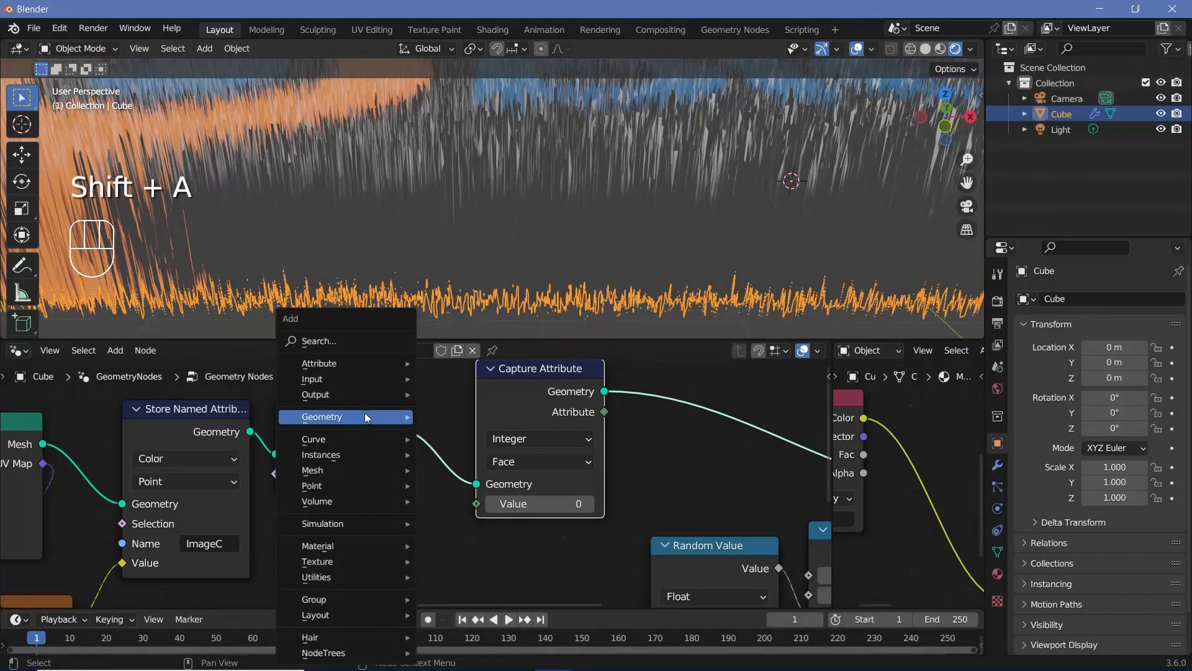
pyautogui.click(341, 342)
pyautogui.write('inde')
pyautogui.press('Return')
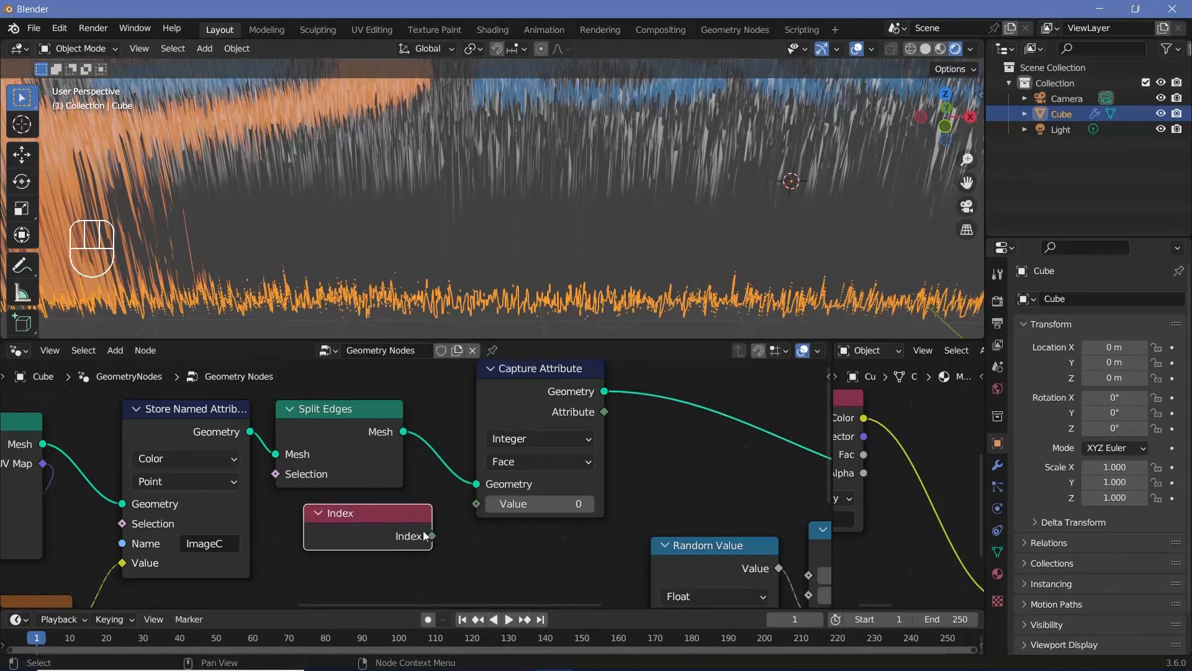
pyautogui.moveTo(430, 534); pyautogui.dragTo(485, 505)
# Step: Connect Capture Attribute's Attribute output to the Random Value node's ID and inspect the separated faces from above
pyautogui.moveTo(606, 412); pyautogui.dragTo(508, 452, button='middle')
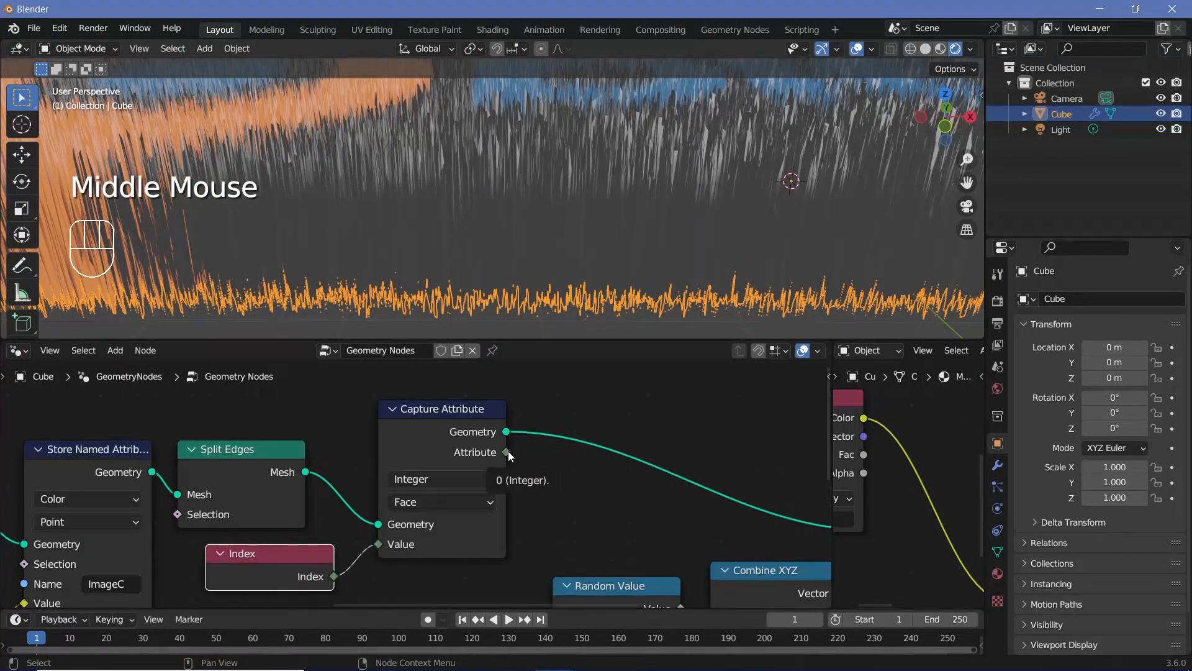
pyautogui.moveTo(507, 452); pyautogui.dragTo(552, 478)
pyautogui.scroll(-3, 560, 478)
pyautogui.moveTo(560, 478); pyautogui.dragTo(558, 418, button='middle')
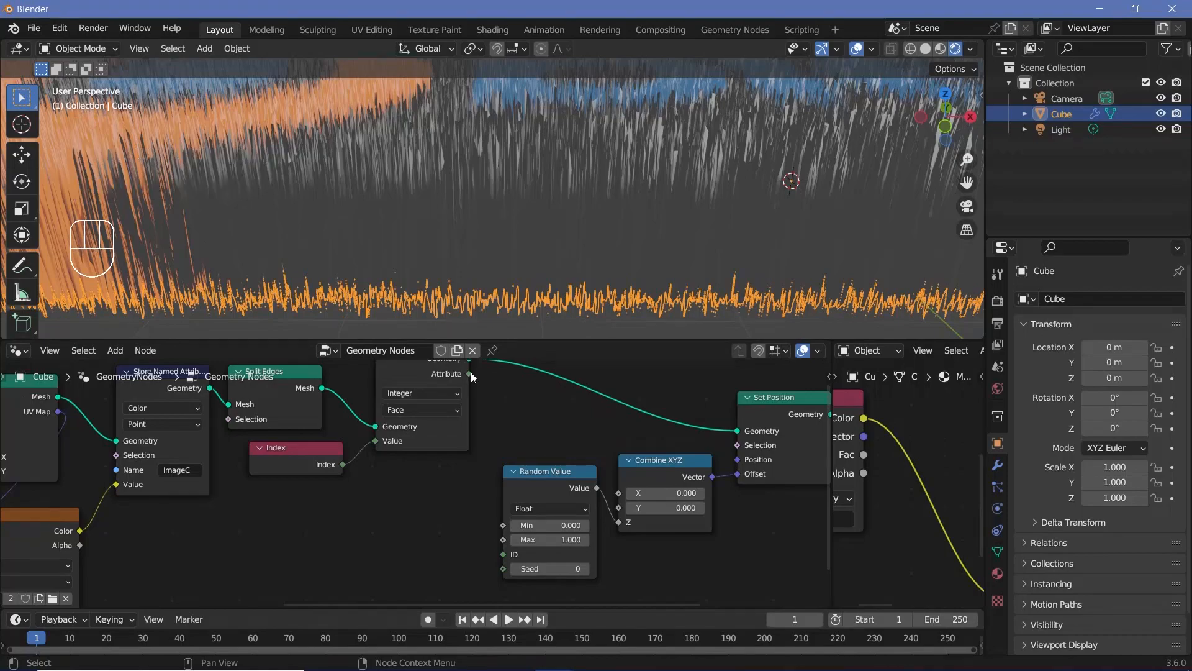
pyautogui.moveTo(470, 373); pyautogui.dragTo(567, 489)
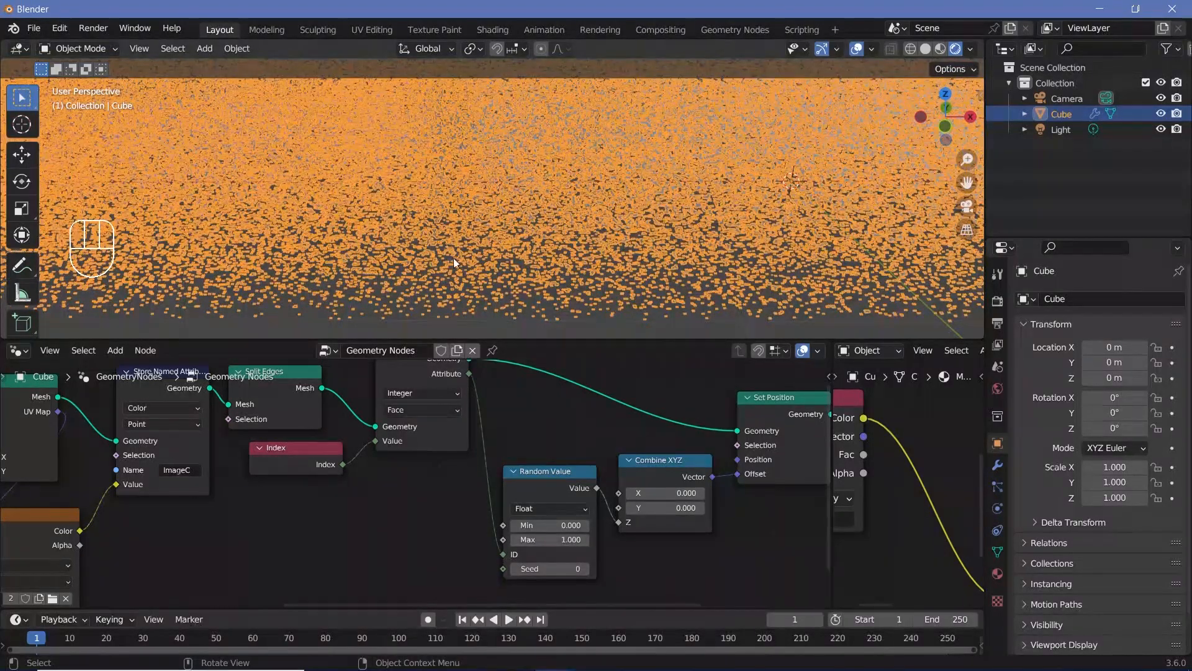
pyautogui.moveTo(453, 258)
pyautogui.mouseDown(button='middle')
pyautogui.moveTo(457, 334)
pyautogui.moveTo(437, 259)
pyautogui.mouseUp(button='middle')
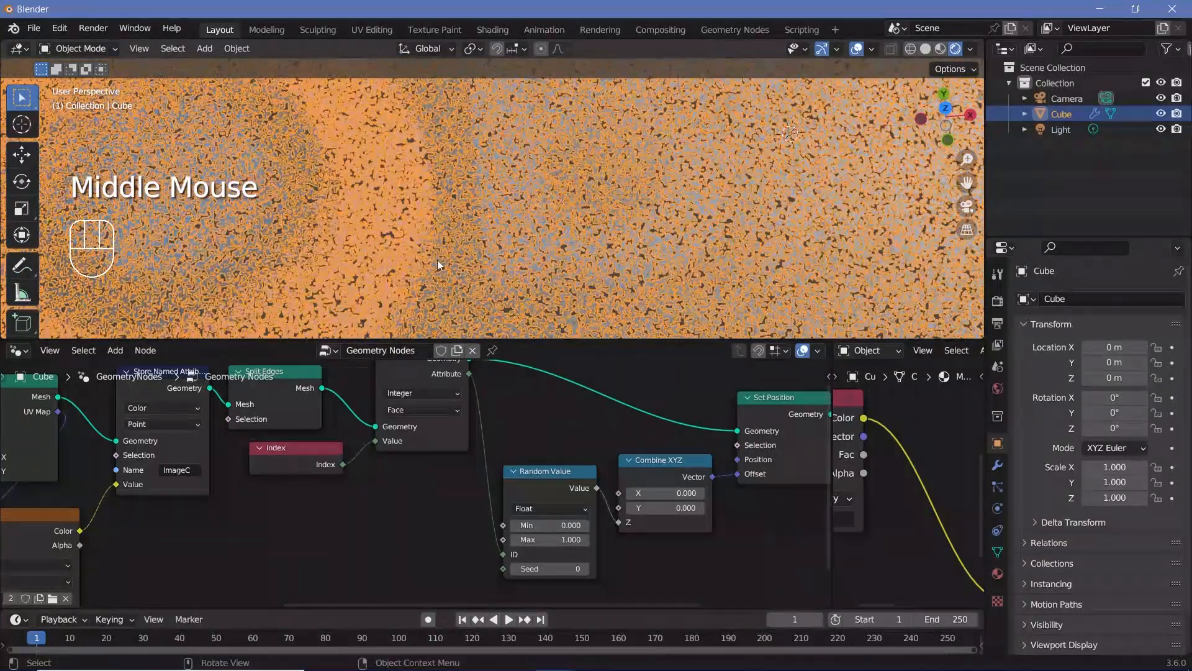
# Step: Turn off the 3D viewport overlays and bring the whole logo into view
pyautogui.click(855, 50)
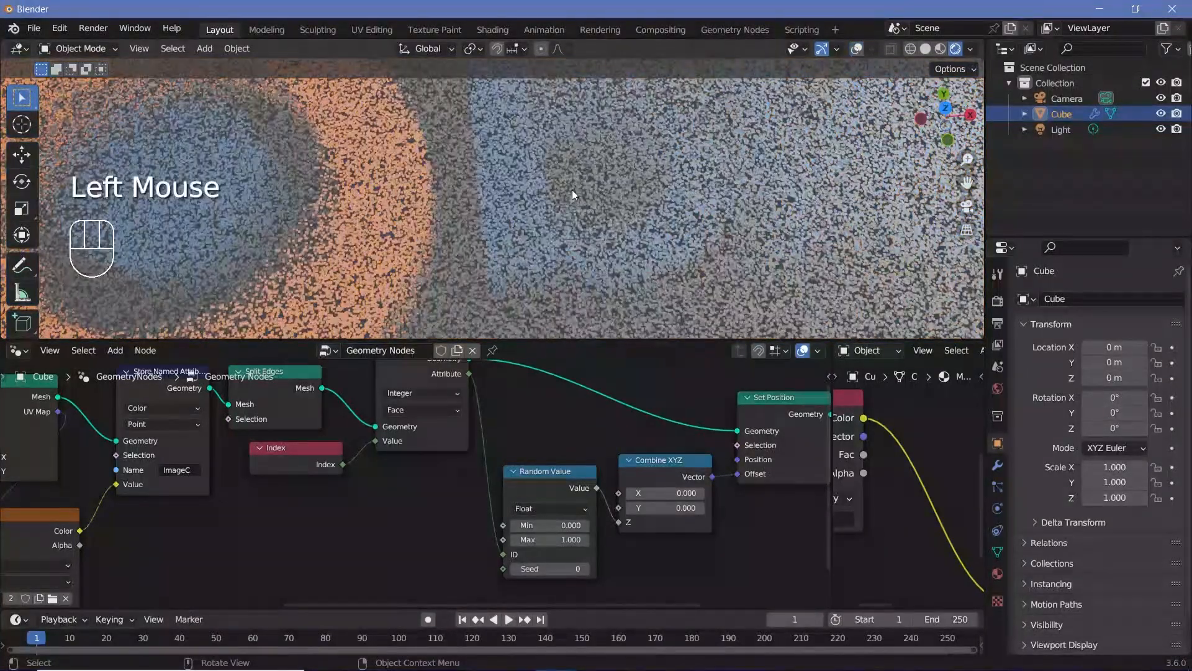
pyautogui.scroll(-2, 576, 197)
pyautogui.moveTo(575, 198); pyautogui.dragTo(698, 230, button='middle')
pyautogui.scroll(-2, 745, 226)
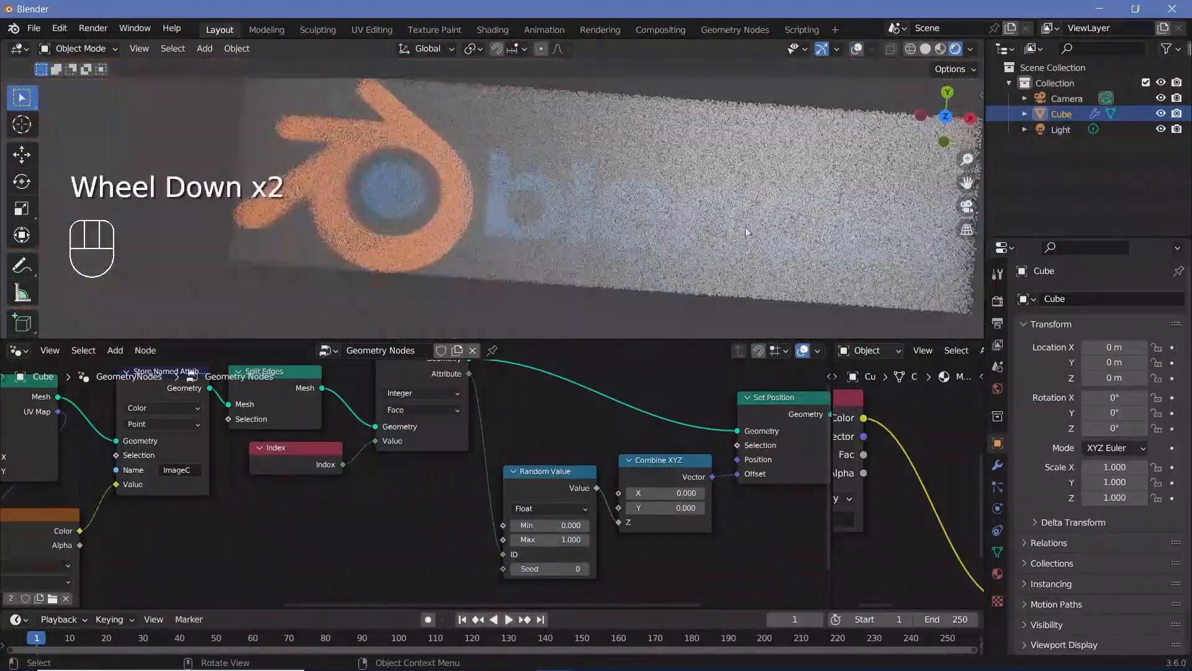
# Step: Hide the Light in the viewport and disable it in renders, then inspect the logo's scattered faces up close
pyautogui.click(1161, 129)
pyautogui.click(1176, 130)
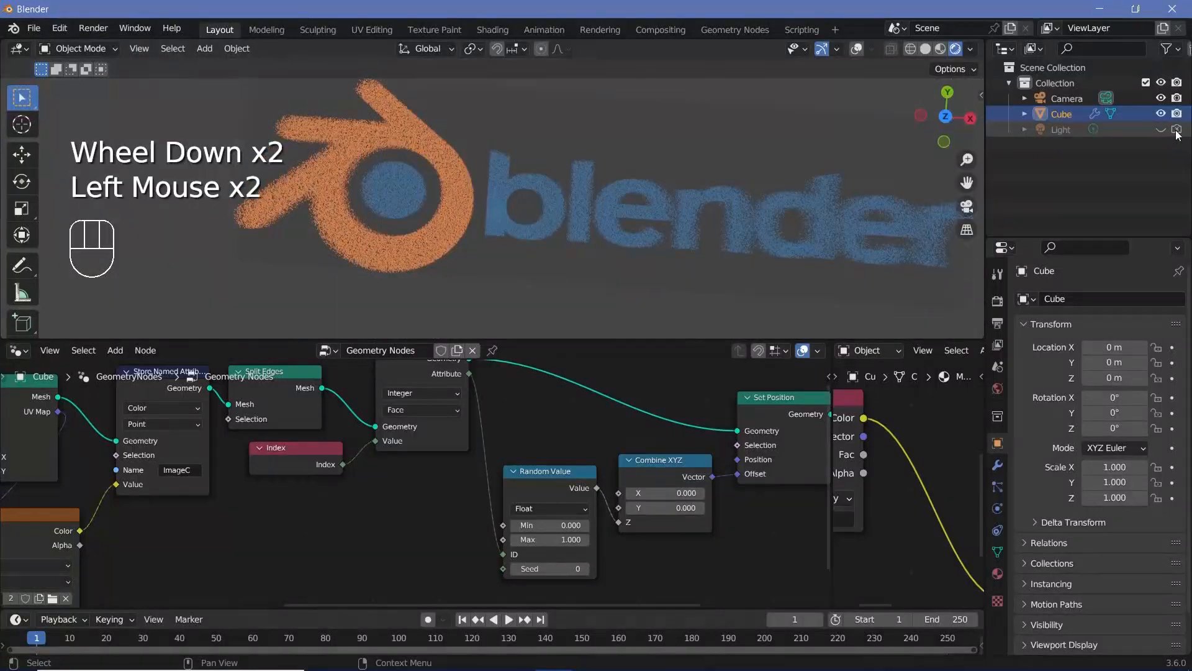
pyautogui.keyDown('shift'); pyautogui.moveTo(732, 254); pyautogui.dragTo(571, 306, button='middle'); pyautogui.keyUp('shift')
pyautogui.scroll(2, 571, 306)
pyautogui.scroll(2, 643, 527)
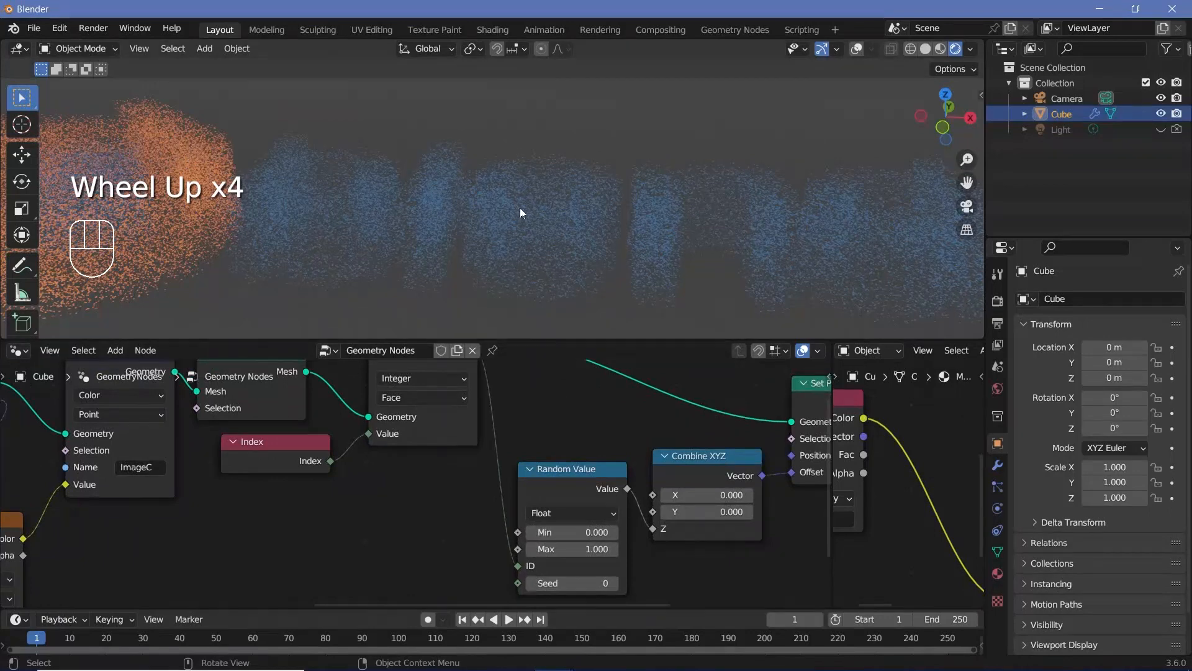
# Step: Raise the Random Value node's Max to 2.340 to spread the faces farther in height
pyautogui.keyDown('shift'); pyautogui.click(546, 548); pyautogui.keyUp('shift')
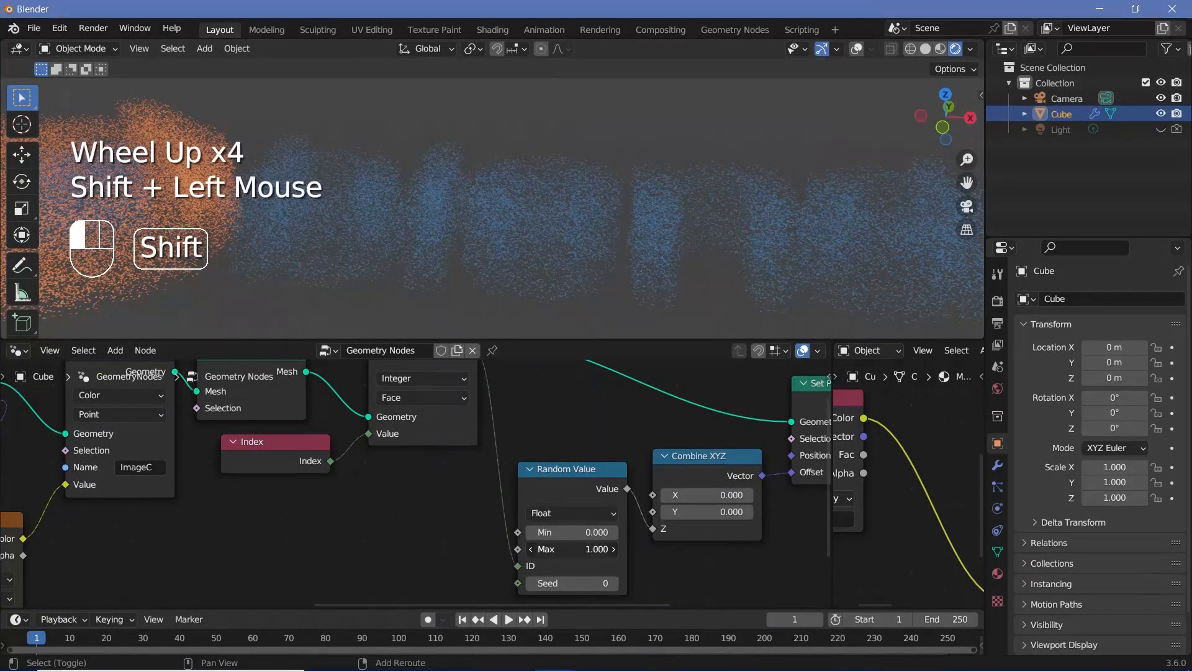
pyautogui.keyDown('shift'); pyautogui.moveTo(547, 547); pyautogui.dragTo(578, 548); pyautogui.keyUp('shift')
pyautogui.scroll(-2, 538, 210)
pyautogui.scroll(1, 491, 241)
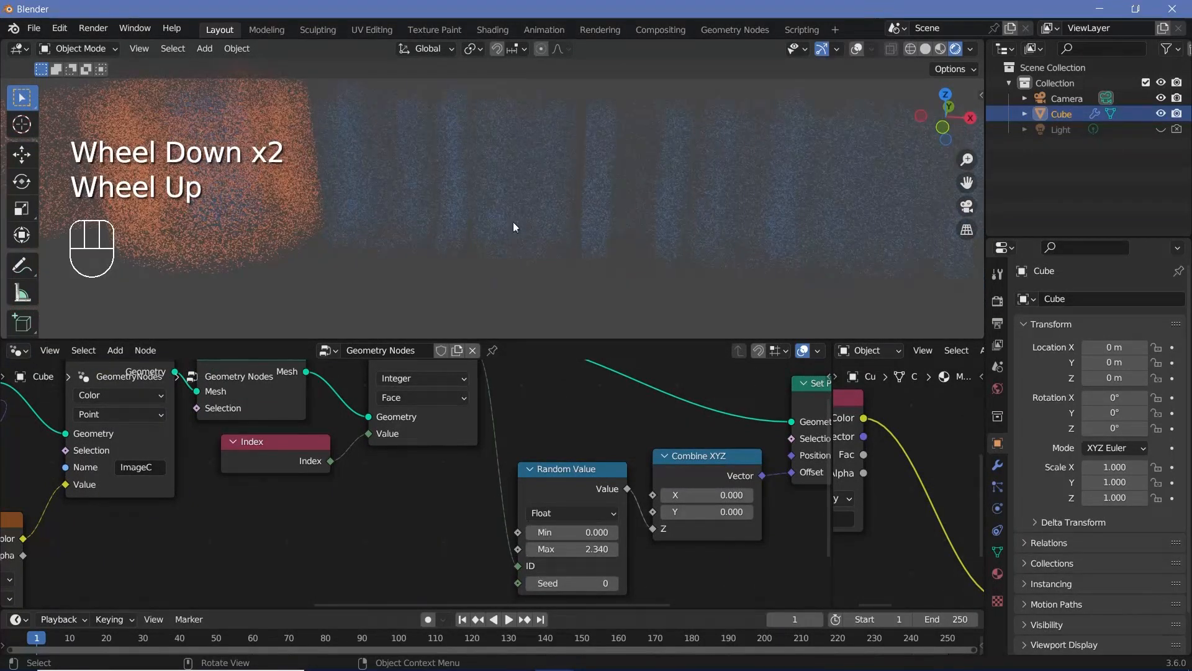
# Step: Examine the scattered faces from a low side angle, close up from above, and as a whole logo
pyautogui.moveTo(513, 221); pyautogui.dragTo(426, 166, button='middle')
pyautogui.keyDown('shift'); pyautogui.moveTo(426, 166); pyautogui.dragTo(461, 319, button='middle'); pyautogui.keyUp('shift')
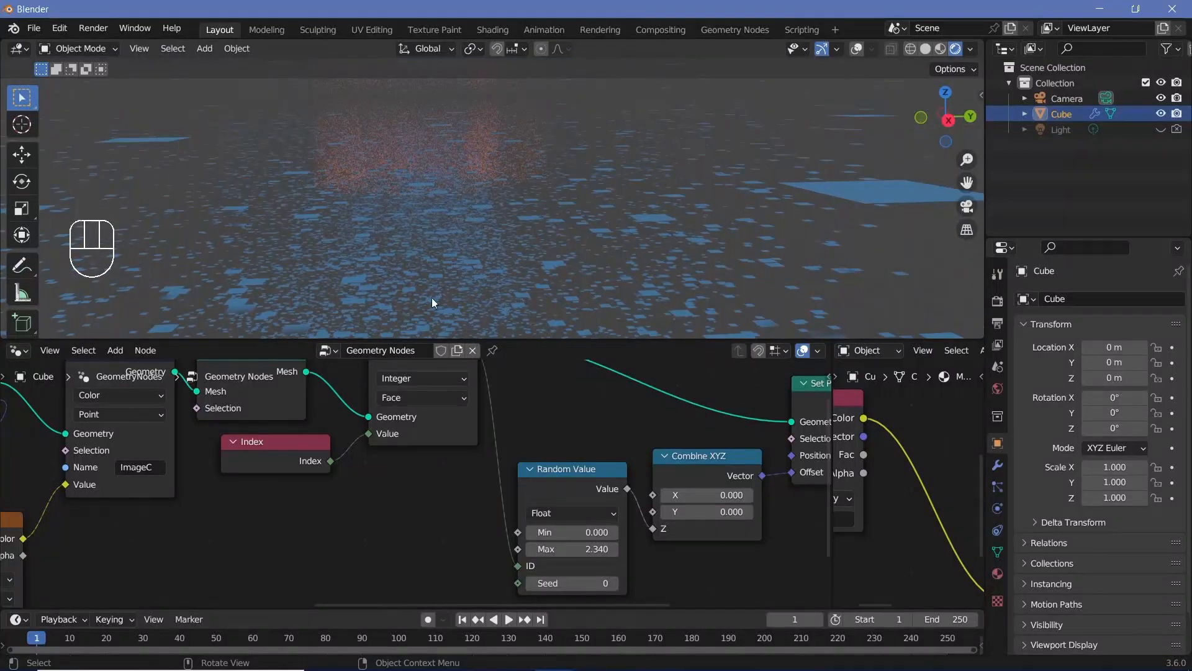
pyautogui.moveTo(423, 88); pyautogui.dragTo(472, 186, button='middle')
pyautogui.scroll(-2, 472, 186)
pyautogui.keyDown('shift'); pyautogui.moveTo(472, 187); pyautogui.dragTo(532, 257, button='middle'); pyautogui.keyUp('shift')
pyautogui.scroll(4, 524, 231)
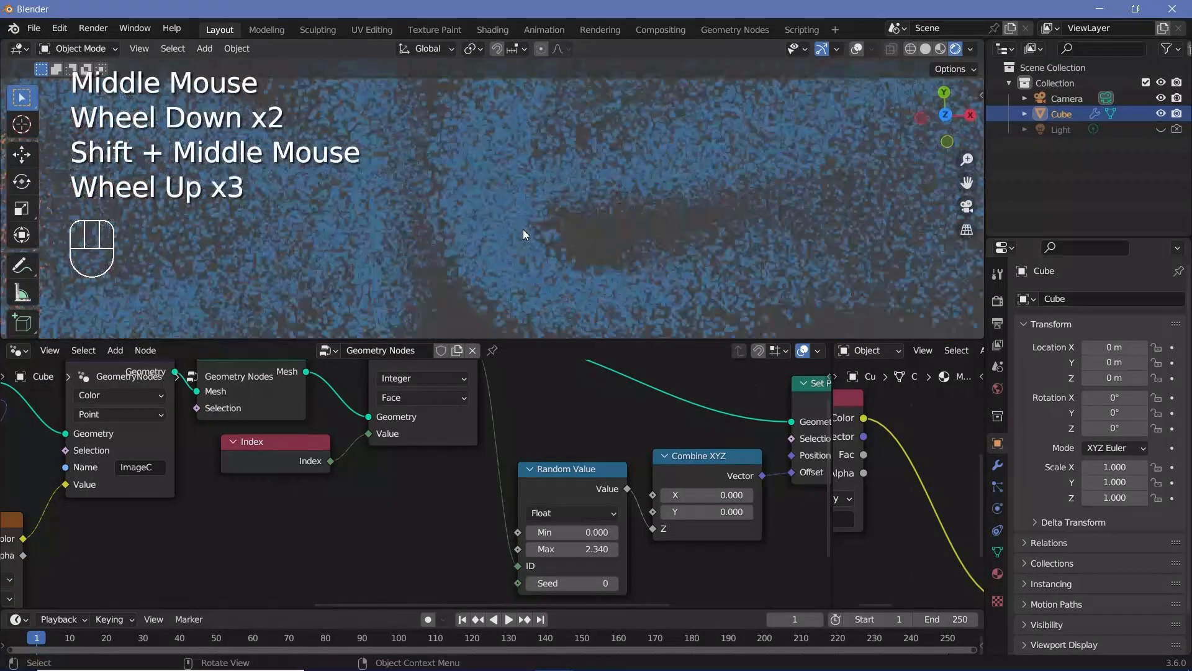
pyautogui.scroll(-1, 527, 231)
pyautogui.scroll(3, 527, 231)
pyautogui.scroll(4, 527, 235)
pyautogui.scroll(-9, 527, 236)
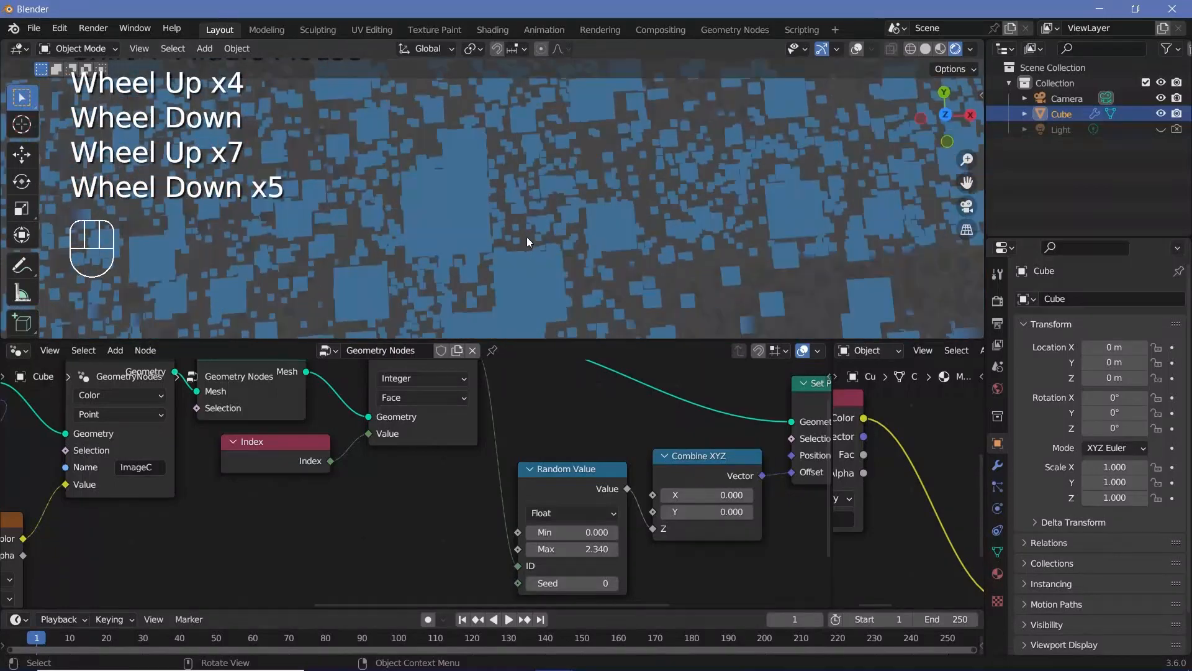
pyautogui.scroll(-2, 527, 238)
pyautogui.scroll(-3, 528, 237)
pyautogui.keyDown('shift'); pyautogui.moveTo(527, 238); pyautogui.dragTo(557, 250, button='middle'); pyautogui.keyUp('shift')
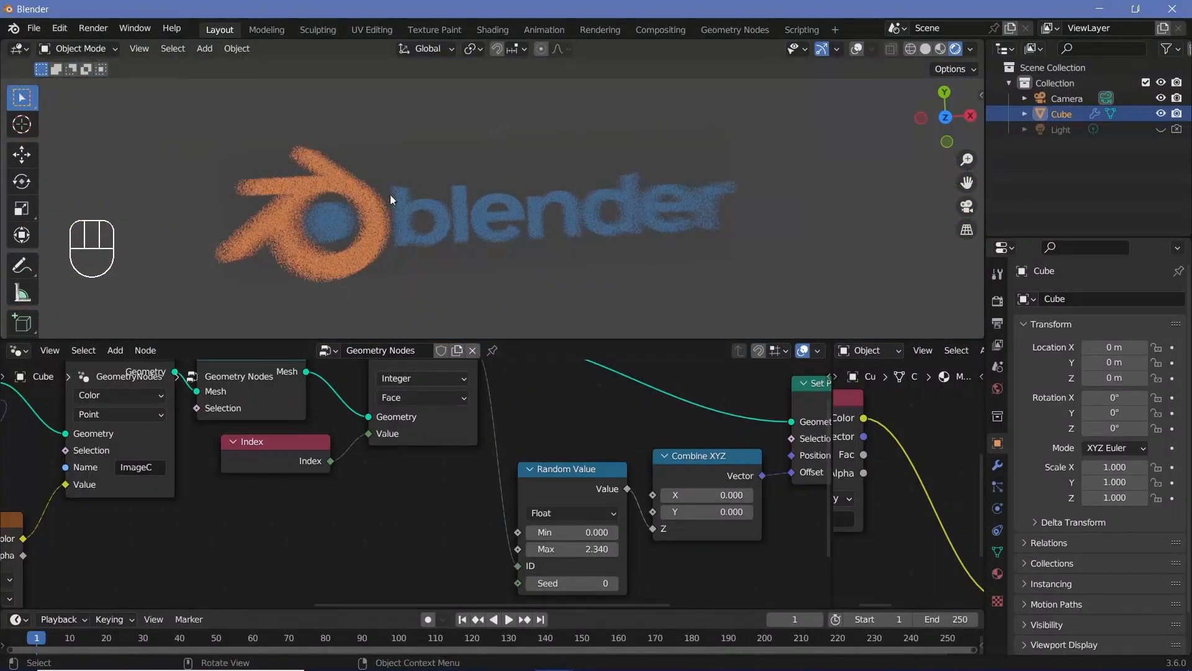
# Step: Set the Random Value node's Max to 0 and look at the flat logo from above
pyautogui.doubleClick(581, 549)
pyautogui.write('0')
pyautogui.press('Return')
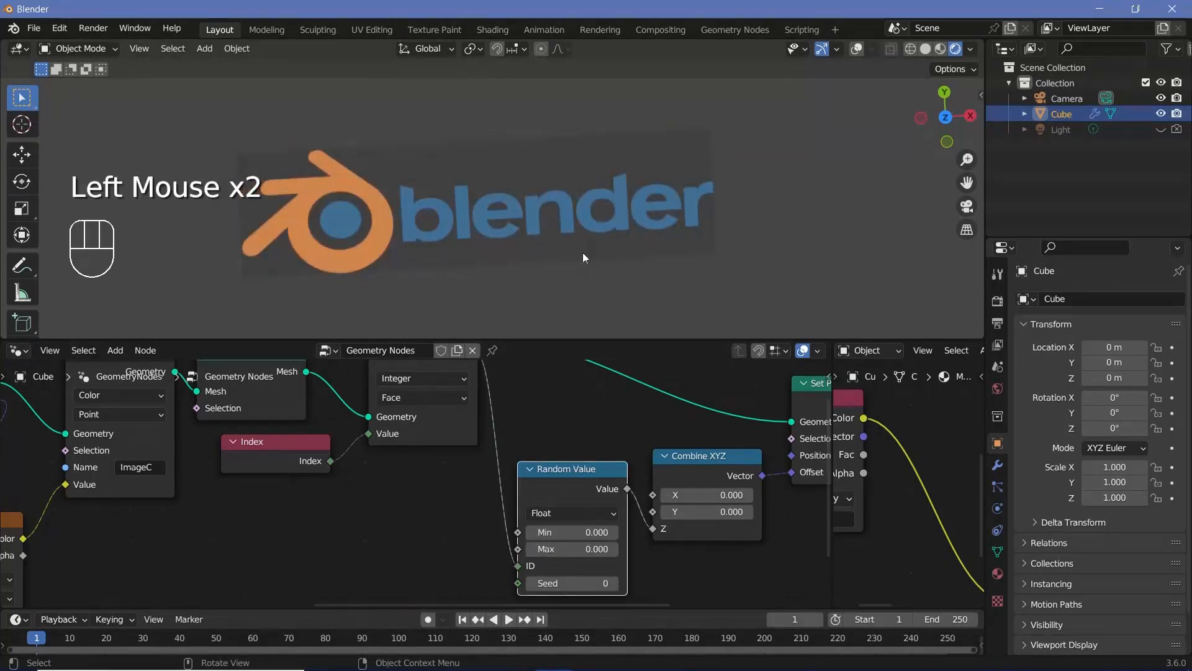
pyautogui.moveTo(491, 203); pyautogui.dragTo(493, 196, button='middle')
pyautogui.scroll(-2, 281, 513)
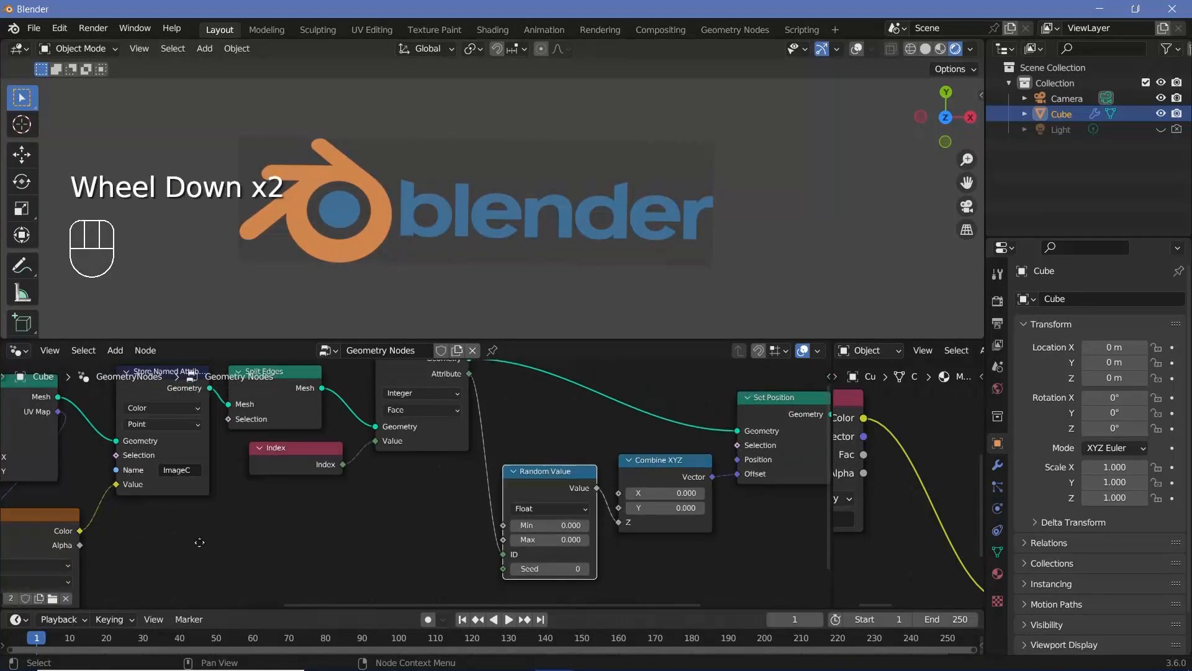
# Step: Set the Resolution value node to 150 and check the logo's detail up close
pyautogui.moveTo(180, 490); pyautogui.dragTo(511, 524, button='middle')
pyautogui.scroll(1, 512, 523)
pyautogui.scroll(1, 512, 524)
pyautogui.scroll(-1, 423, 508)
pyautogui.scroll(1, 331, 494)
pyautogui.moveTo(332, 494); pyautogui.dragTo(230, 541, button='middle')
pyautogui.click(226, 542)
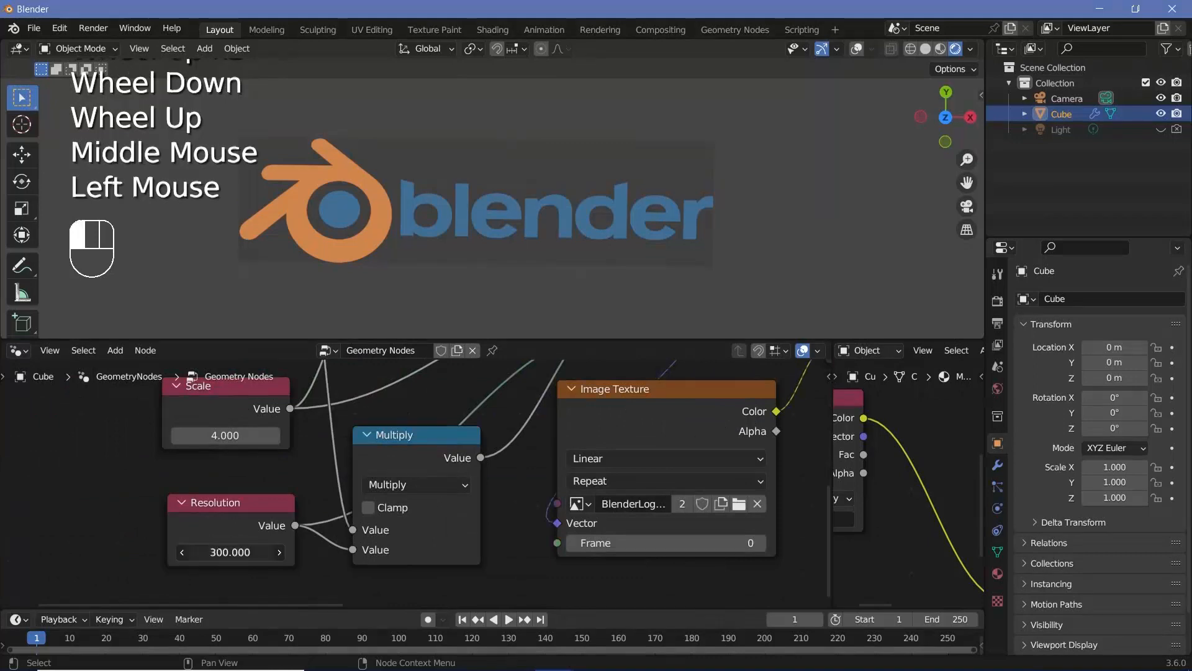
pyautogui.write('150')
pyautogui.press('Return')
pyautogui.scroll(3, 369, 210)
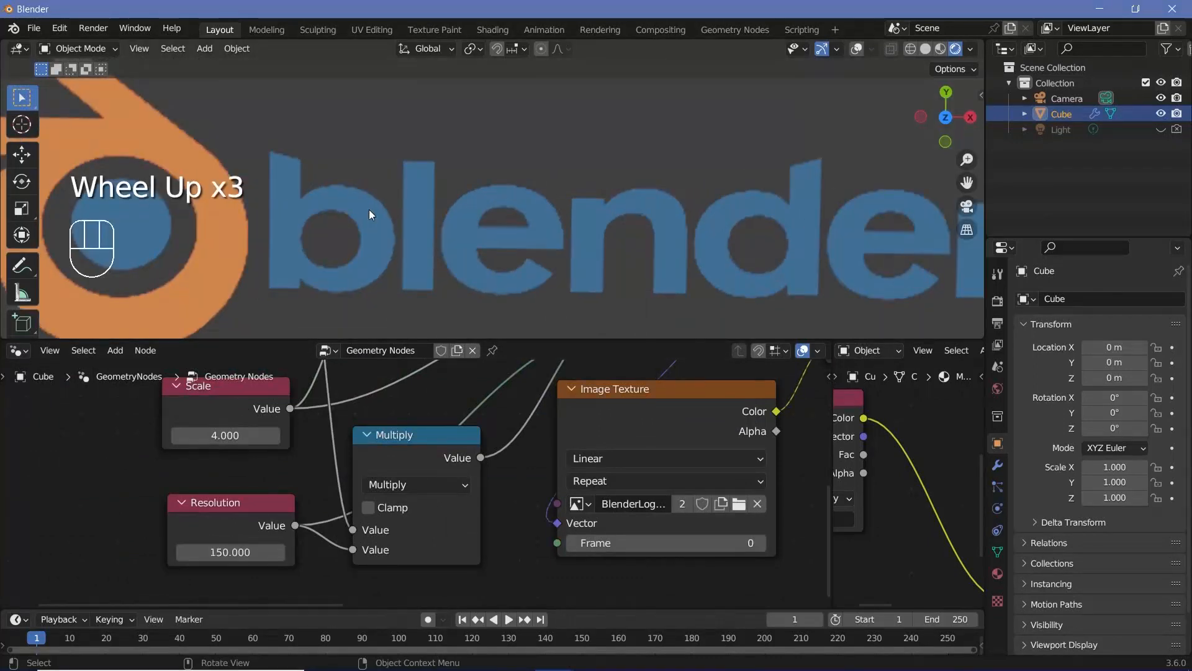
# Step: Set the Random Value node's Max to 5 and view the scattered logo from above
pyautogui.scroll(-2, 747, 527)
pyautogui.moveTo(747, 528); pyautogui.dragTo(267, 535, button='middle')
pyautogui.moveTo(669, 445); pyautogui.dragTo(708, 446)
pyautogui.moveTo(517, 215); pyautogui.dragTo(508, 211, button='middle')
pyautogui.hotkey('ctrl', 'z')
pyautogui.scroll(2, 464, 196)
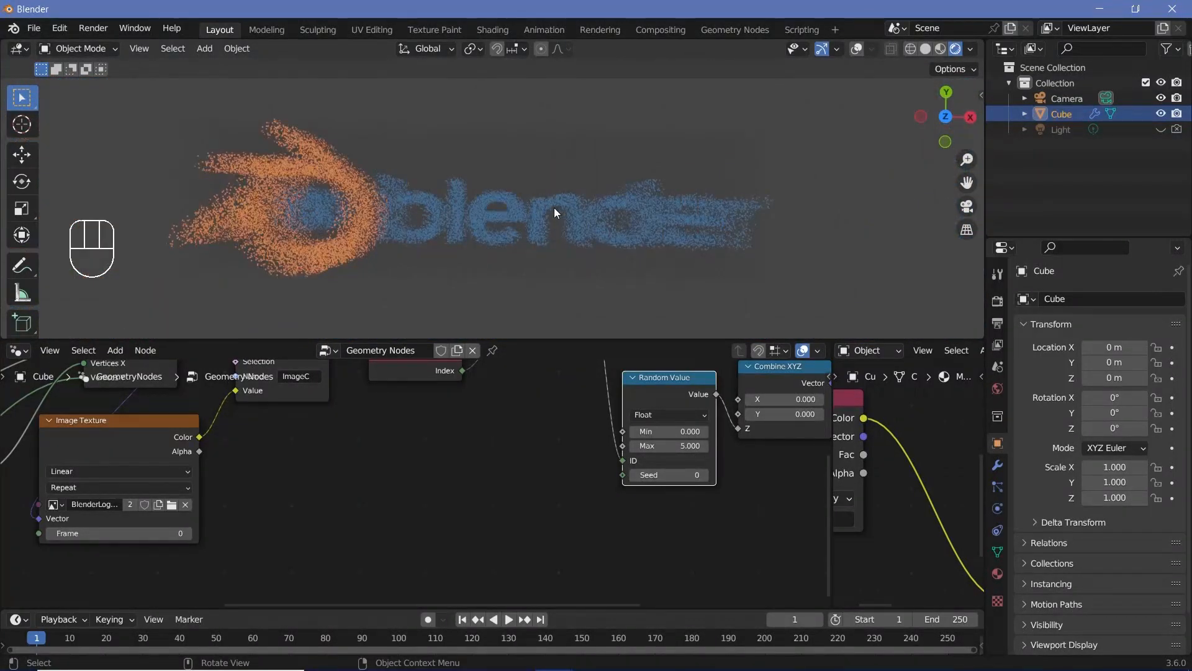
# Step: Set the world background color to black
pyautogui.click(999, 390)
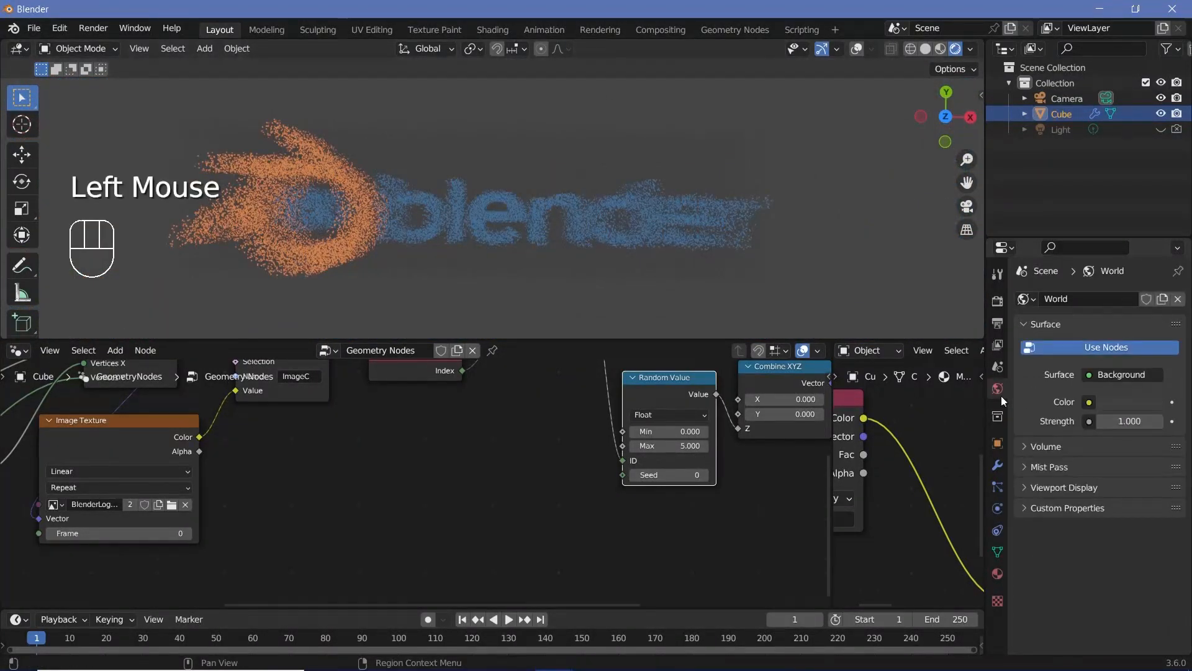
pyautogui.click(1130, 402)
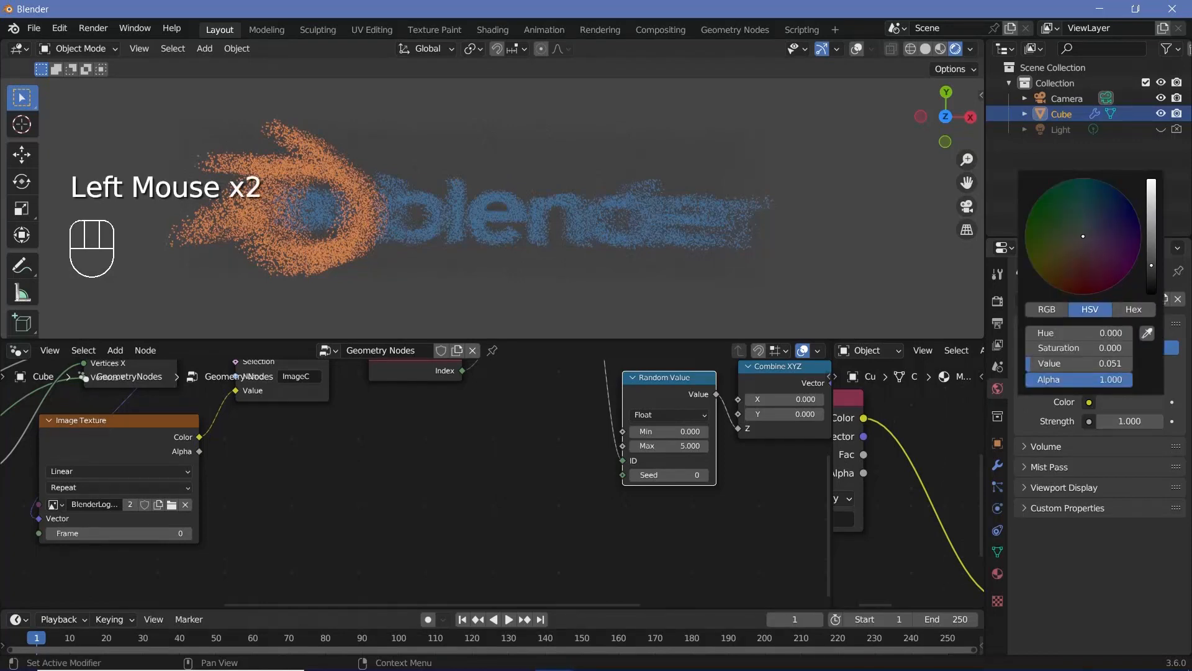
pyautogui.click(1151, 293)
# Step: Widen the shader editor and set the material's Emission Strength to 5
pyautogui.moveTo(832, 460); pyautogui.dragTo(556, 460)
pyautogui.moveTo(764, 497); pyautogui.dragTo(616, 433, button='middle')
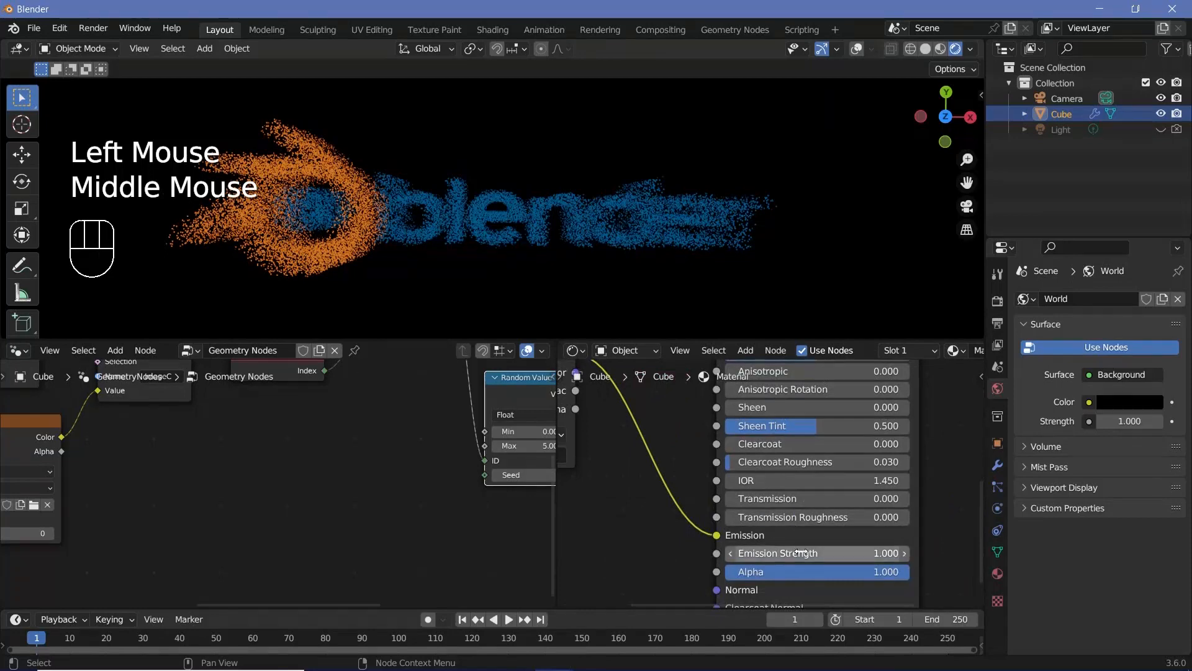
pyautogui.click(794, 552)
pyautogui.write('5')
pyautogui.press('Return')
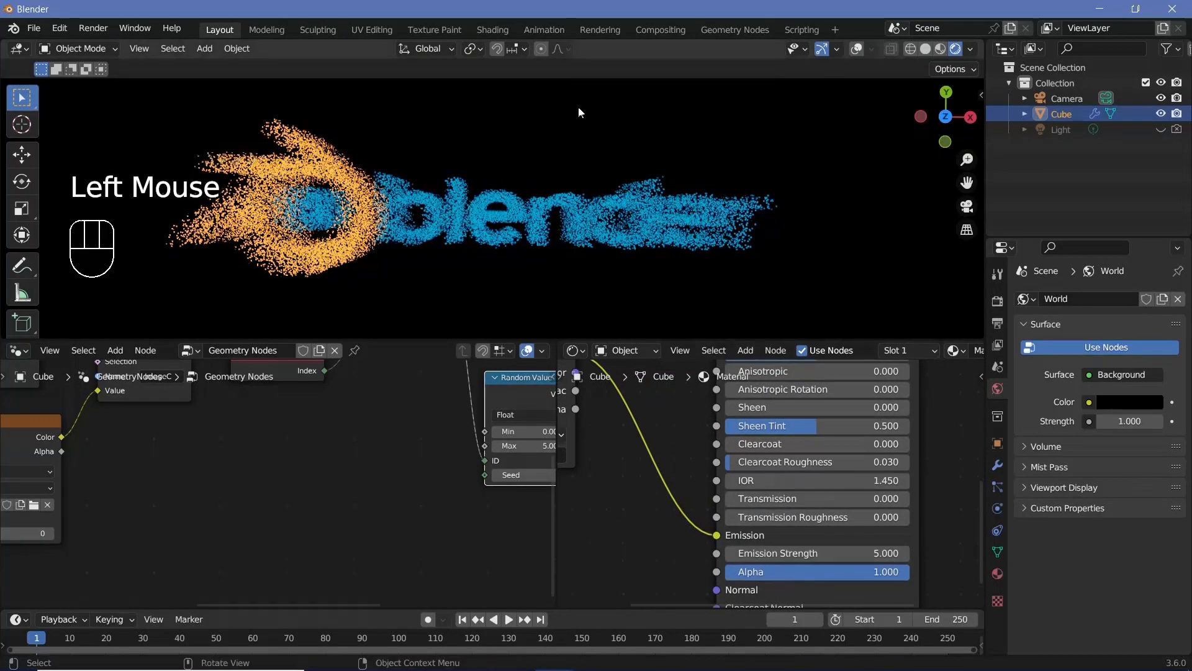
# Step: Enable Bloom and Screen Space Reflections in the Eevee render settings
pyautogui.click(998, 302)
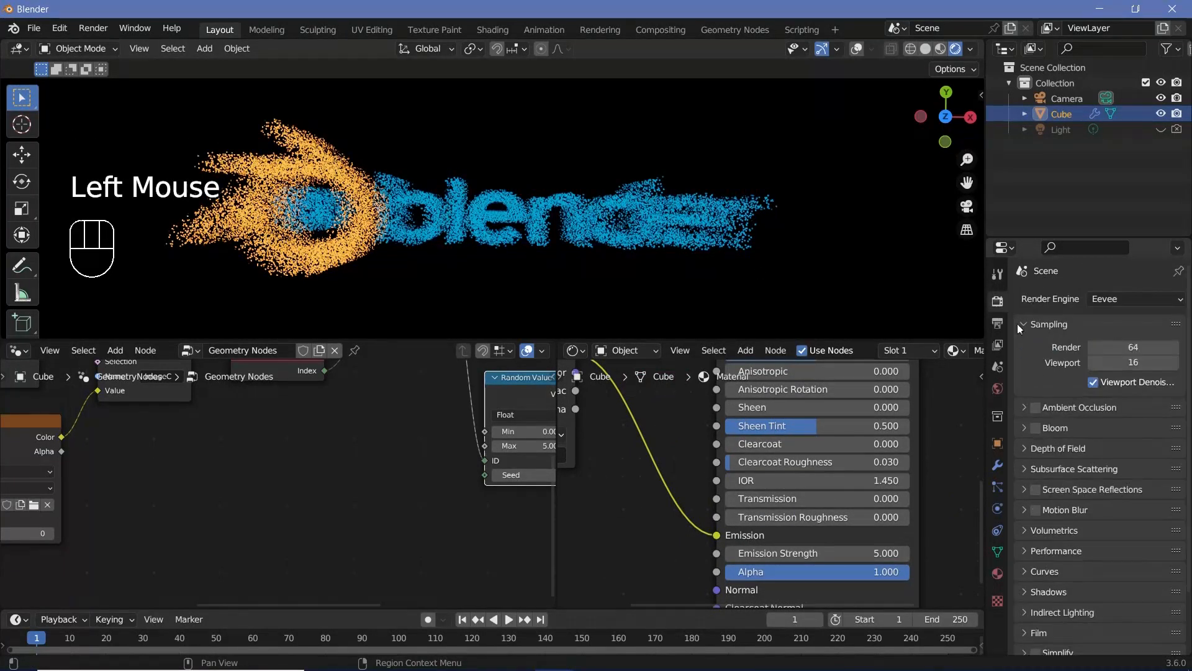
pyautogui.click(1035, 428)
pyautogui.click(1035, 489)
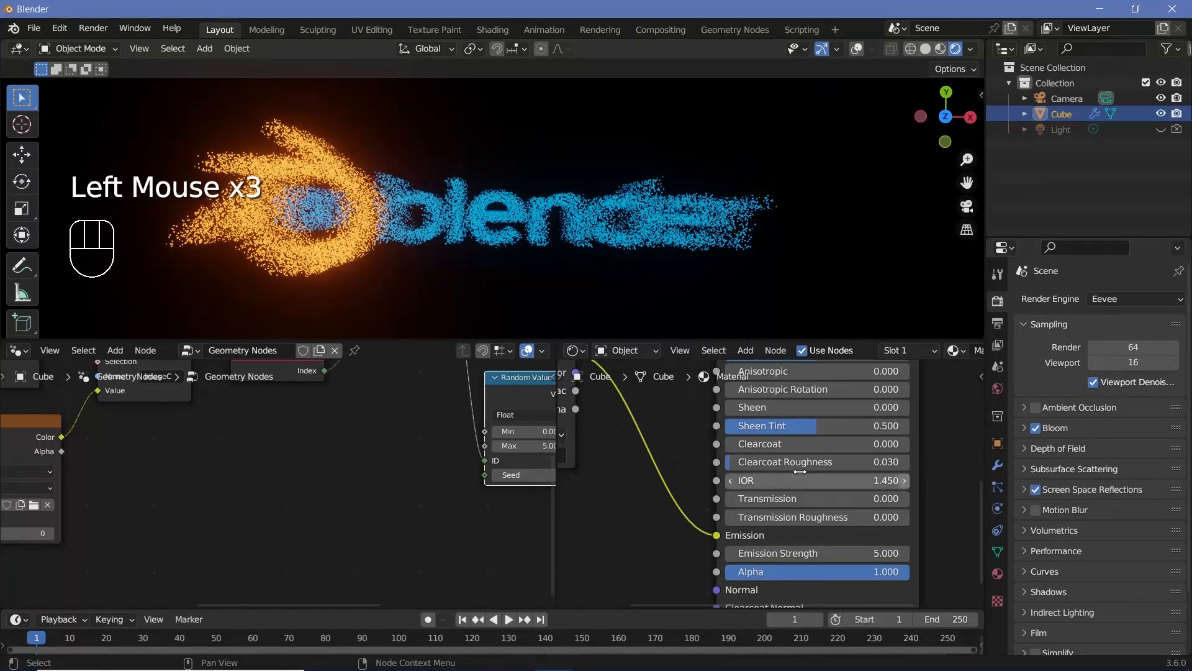
# Step: Set the material's Metallic to 1.000 and Roughness to 0.475, and inspect the glowing faces up close
pyautogui.scroll(5, 821, 365)
pyautogui.moveTo(743, 392); pyautogui.dragTo(881, 391)
pyautogui.moveTo(788, 448)
pyautogui.mouseDown()
pyautogui.moveTo(881, 448)
pyautogui.moveTo(784, 448)
pyautogui.mouseUp()
pyautogui.scroll(2, 520, 246)
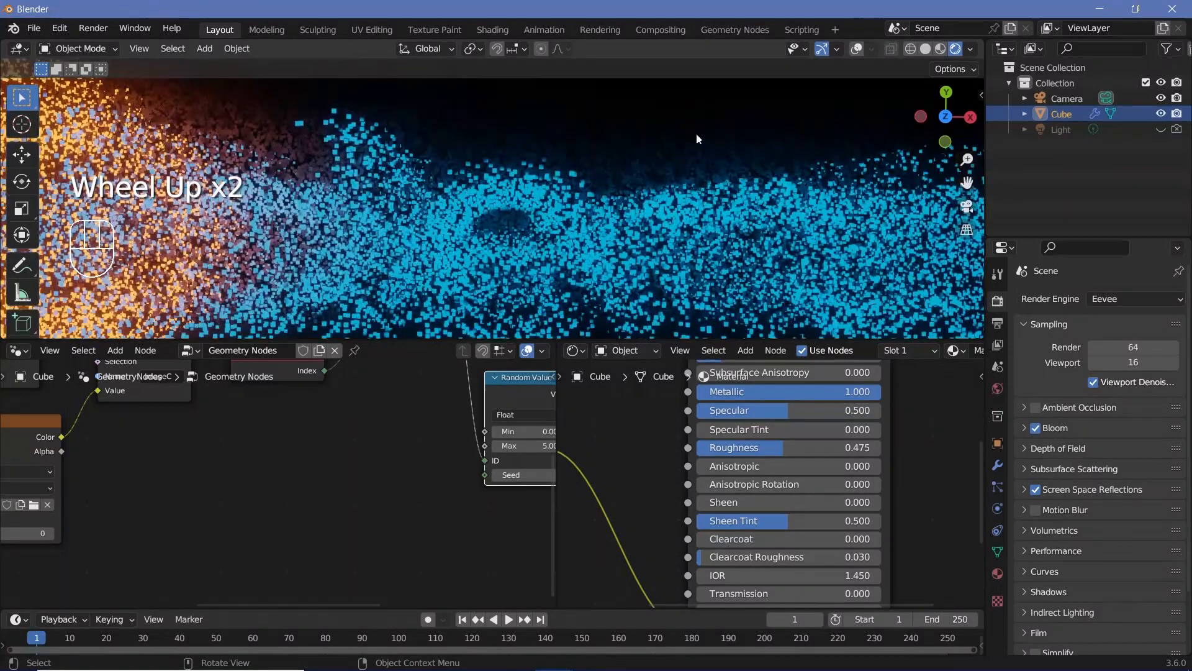
# Step: Set the logo material's Roughness to 0.460
pyautogui.scroll(-3, 635, 187)
pyautogui.moveTo(805, 448); pyautogui.dragTo(801, 448)
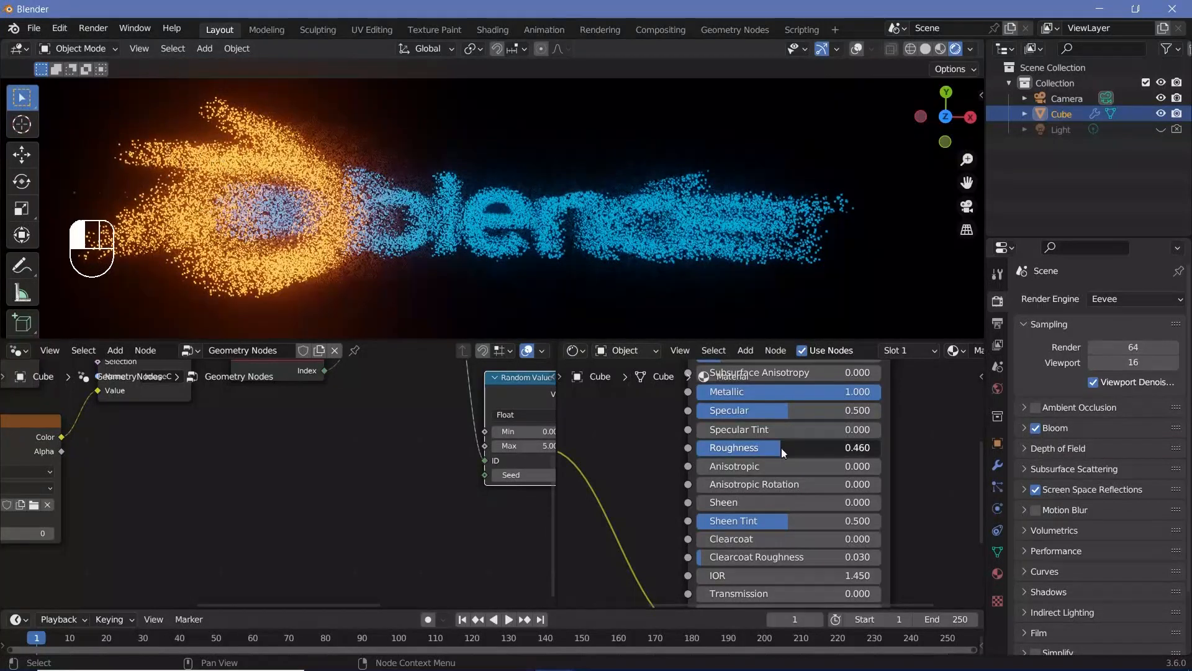
pyautogui.scroll(-2, 448, 193)
# Step: Add a plane mesh, scale it up and move it behind the glowing logo as a backdrop
pyautogui.hotkey('shift', 'a')
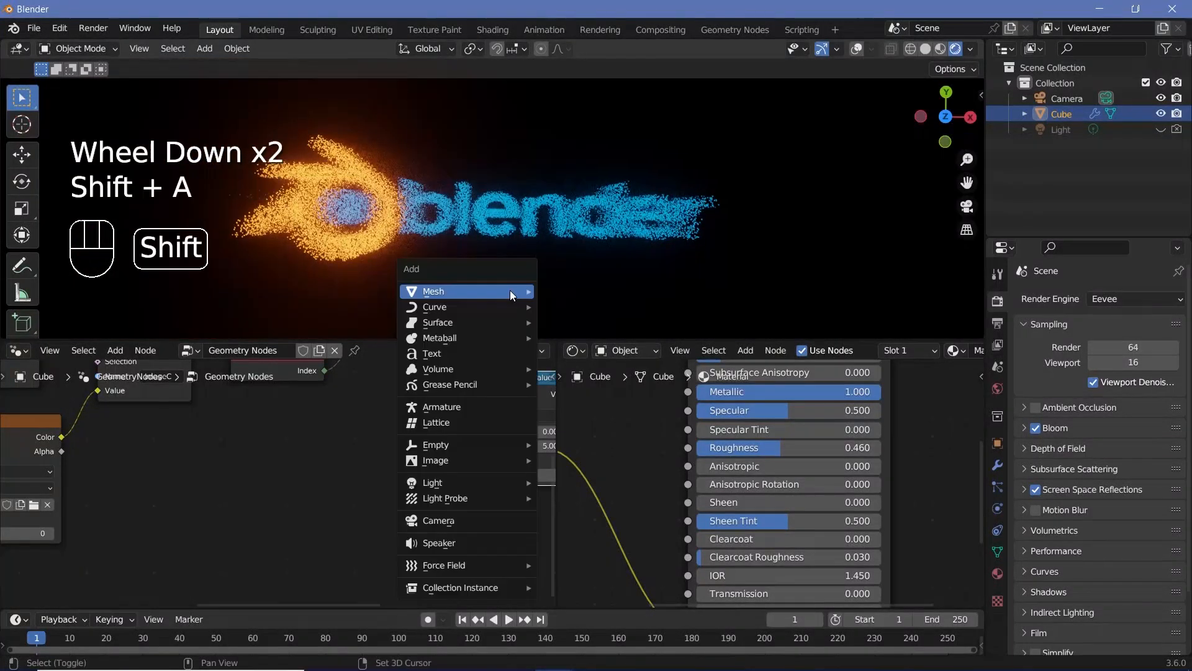
pyautogui.click(557, 294)
pyautogui.press('g')
pyautogui.press('s')
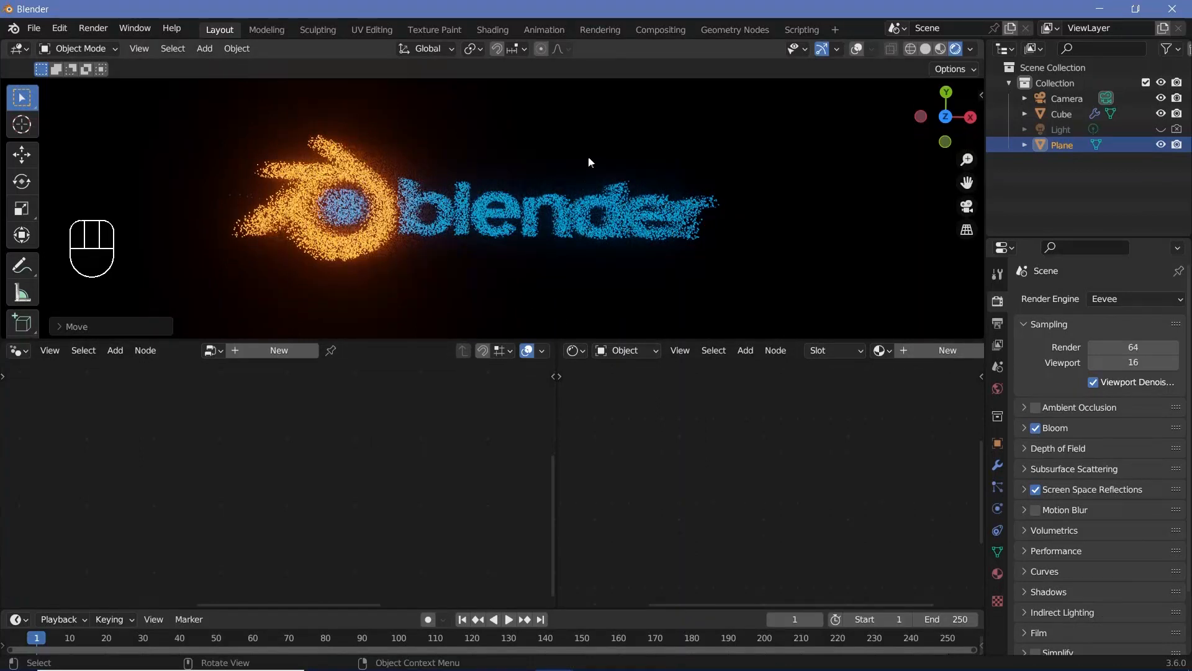
# Step: Create a material for the plane with Metallic 1.000 and Roughness 0.409, and check its reflections from an angle
pyautogui.click(923, 347)
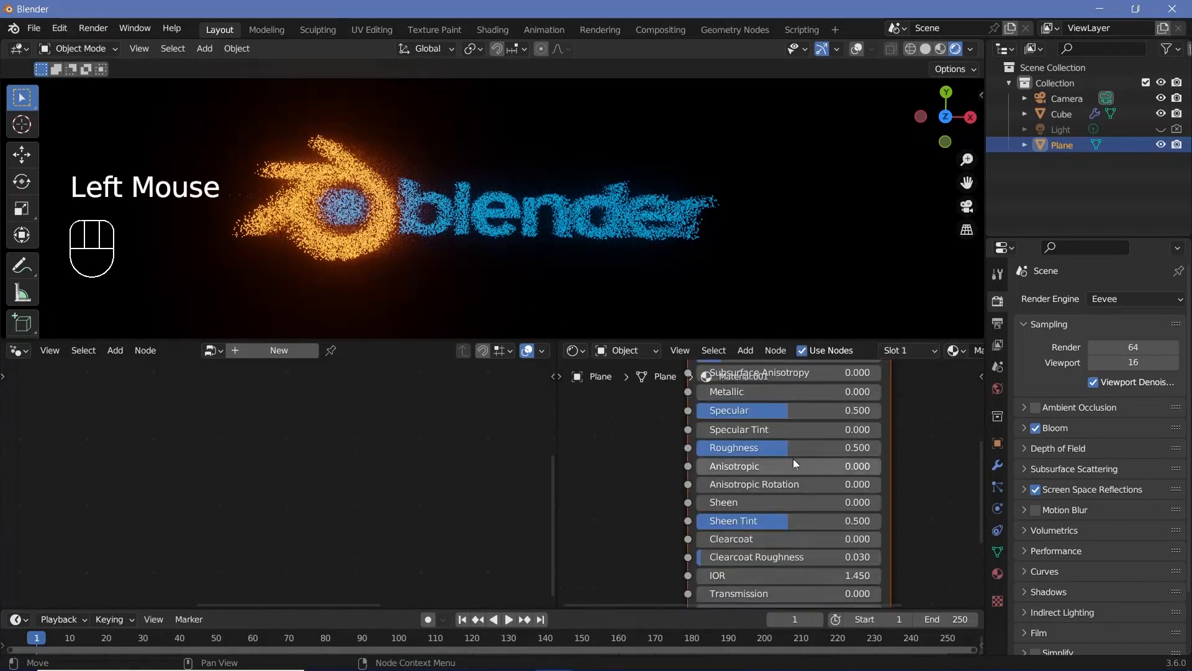
pyautogui.moveTo(719, 394); pyautogui.dragTo(903, 365)
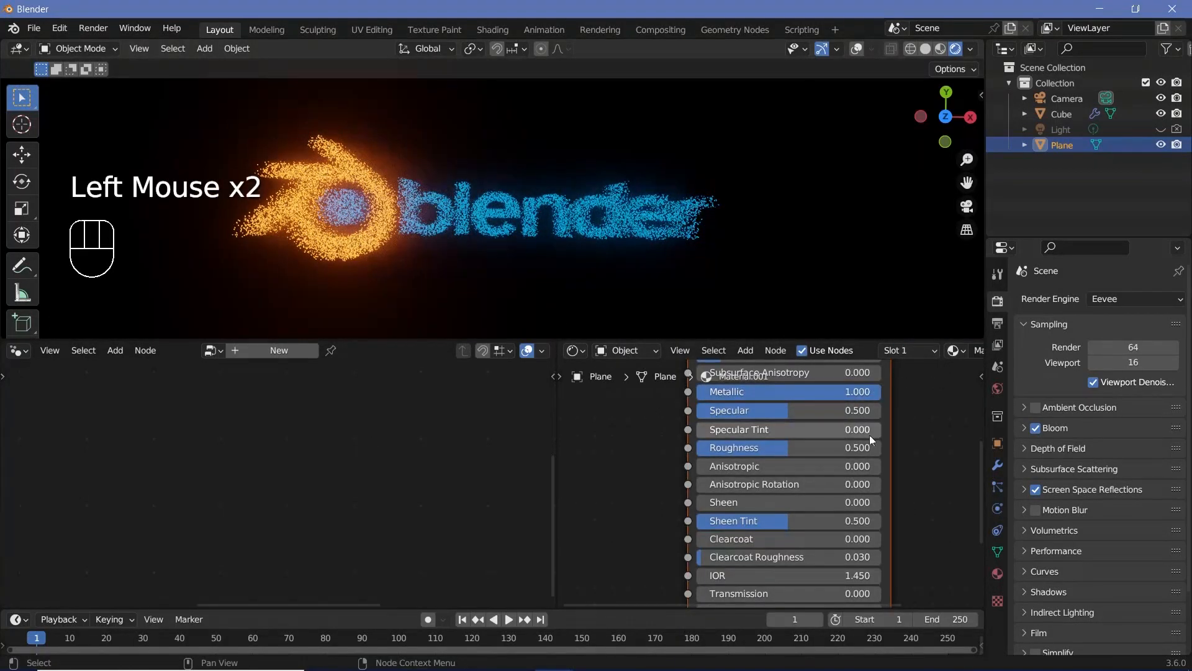
pyautogui.moveTo(869, 446); pyautogui.dragTo(773, 448)
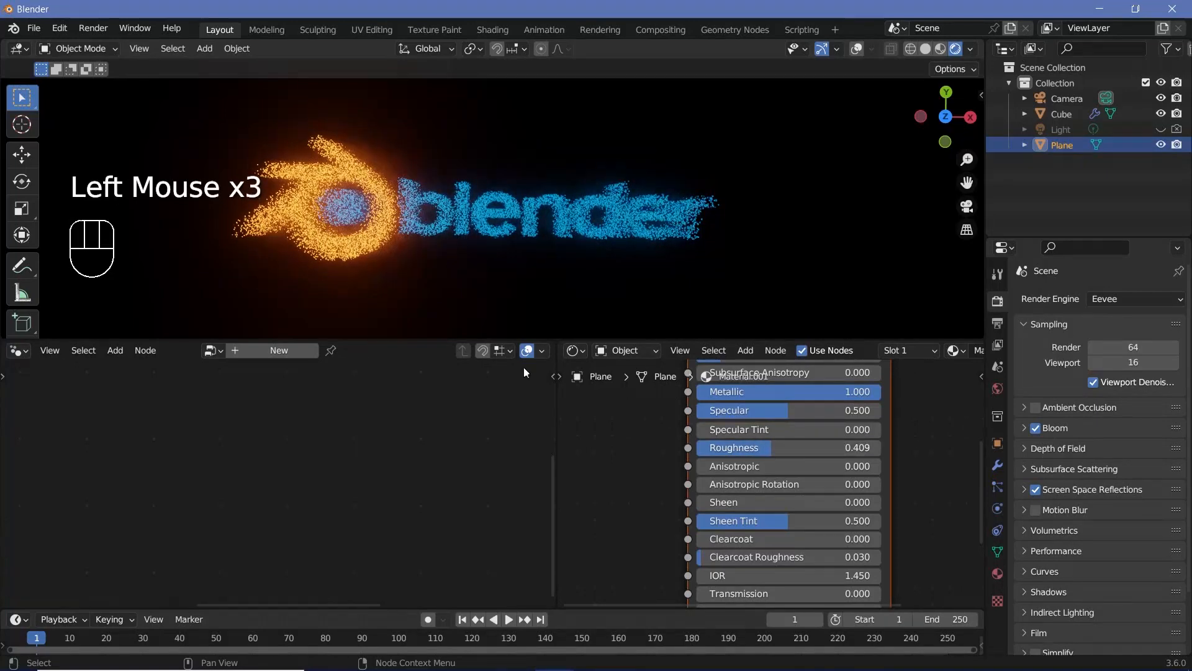
pyautogui.moveTo(574, 200); pyautogui.dragTo(579, 162, button='middle')
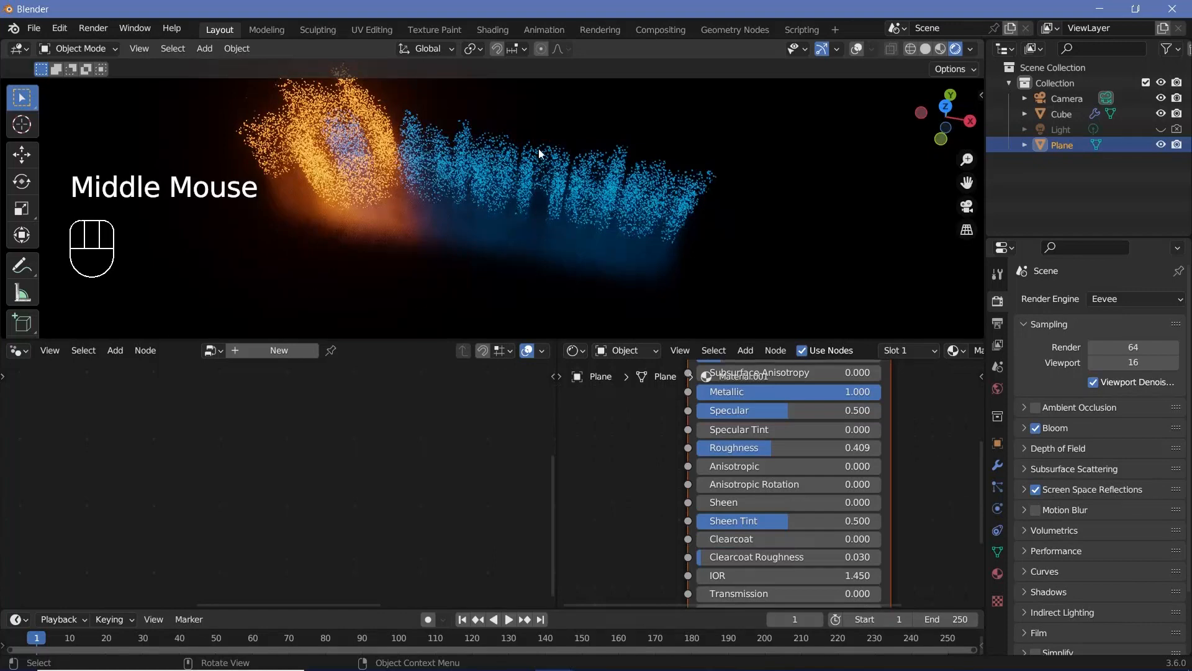
pyautogui.moveTo(500, 207); pyautogui.dragTo(539, 219, button='middle')
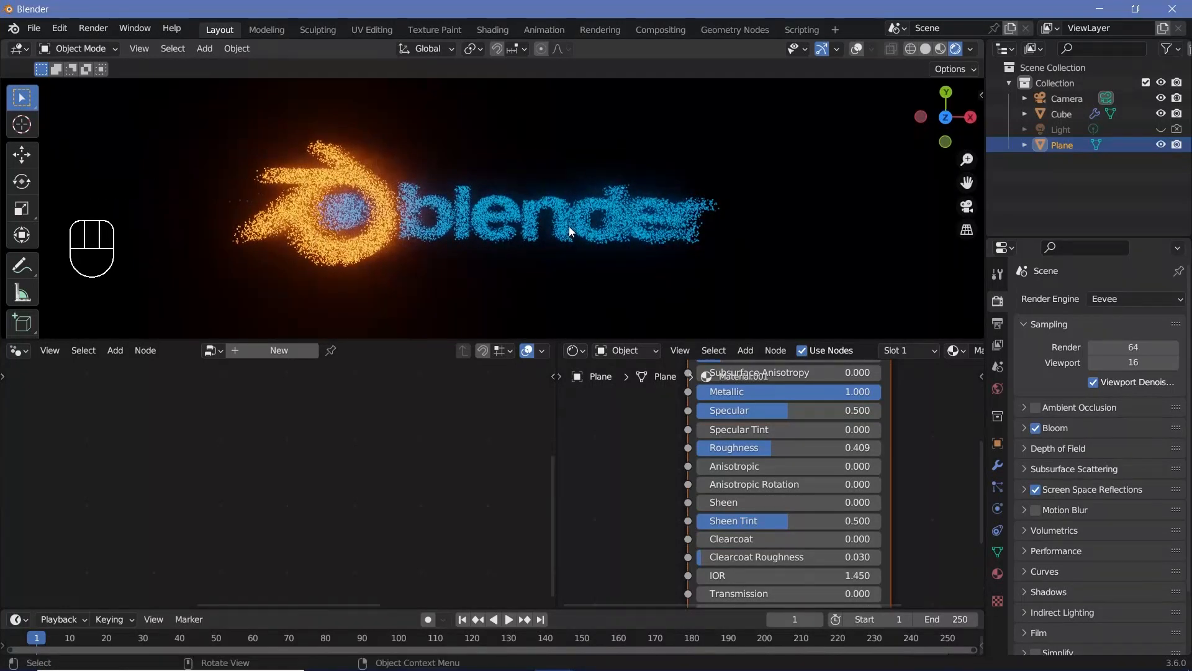
# Step: Select the logo object and load the Instagram logo image into the Image Info node
pyautogui.click(392, 199)
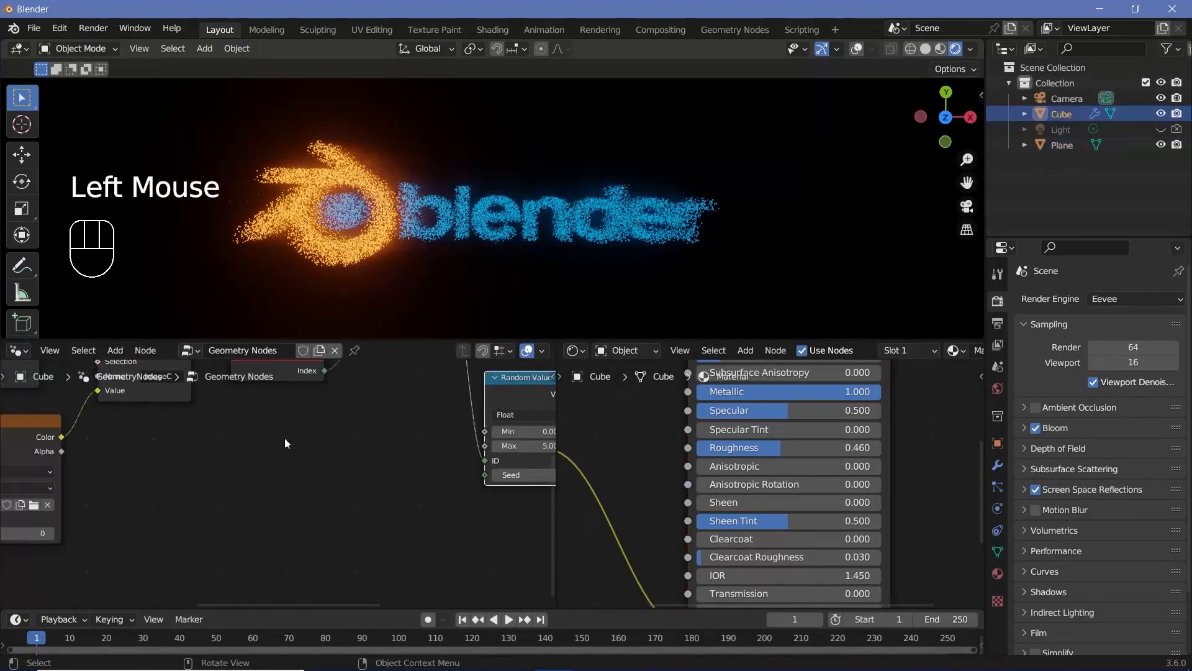
pyautogui.scroll(-2, 200, 504)
pyautogui.moveTo(200, 504); pyautogui.dragTo(233, 398, button='middle')
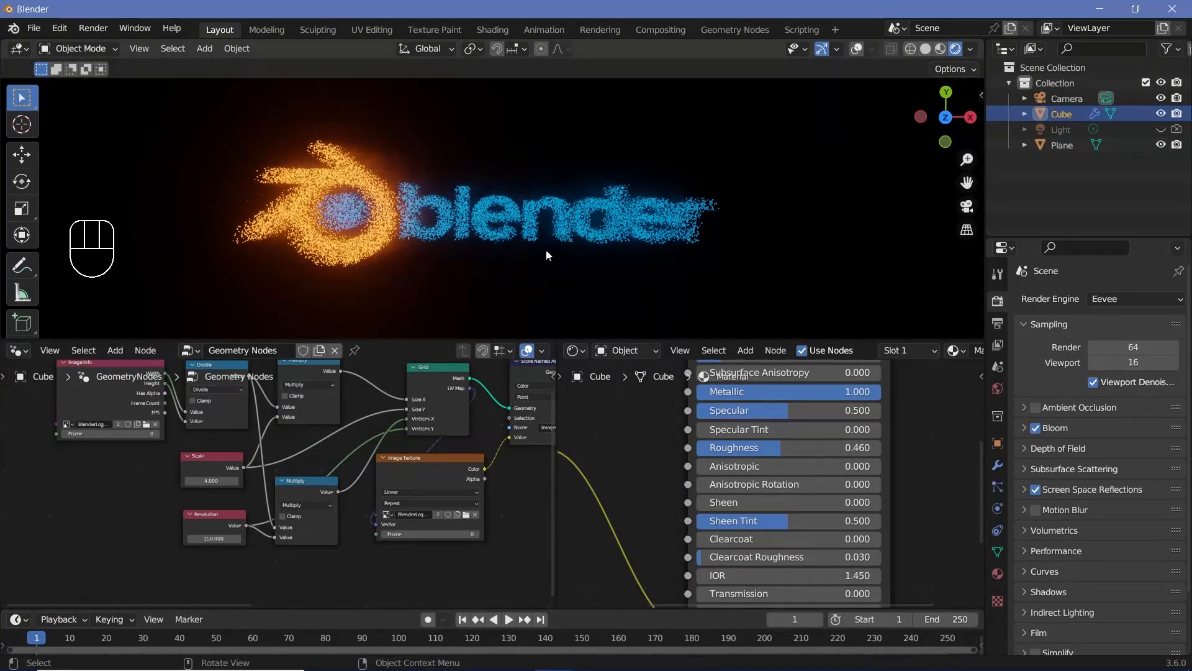
pyautogui.scroll(2, 410, 502)
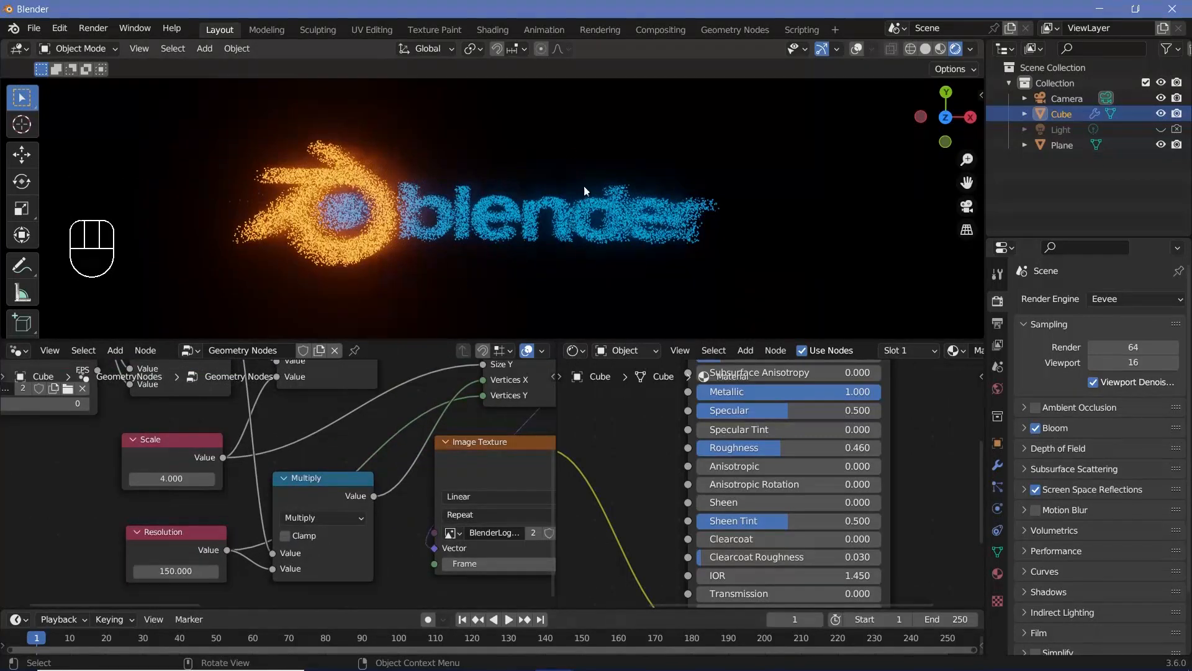
pyautogui.moveTo(247, 415); pyautogui.dragTo(505, 498, button='middle')
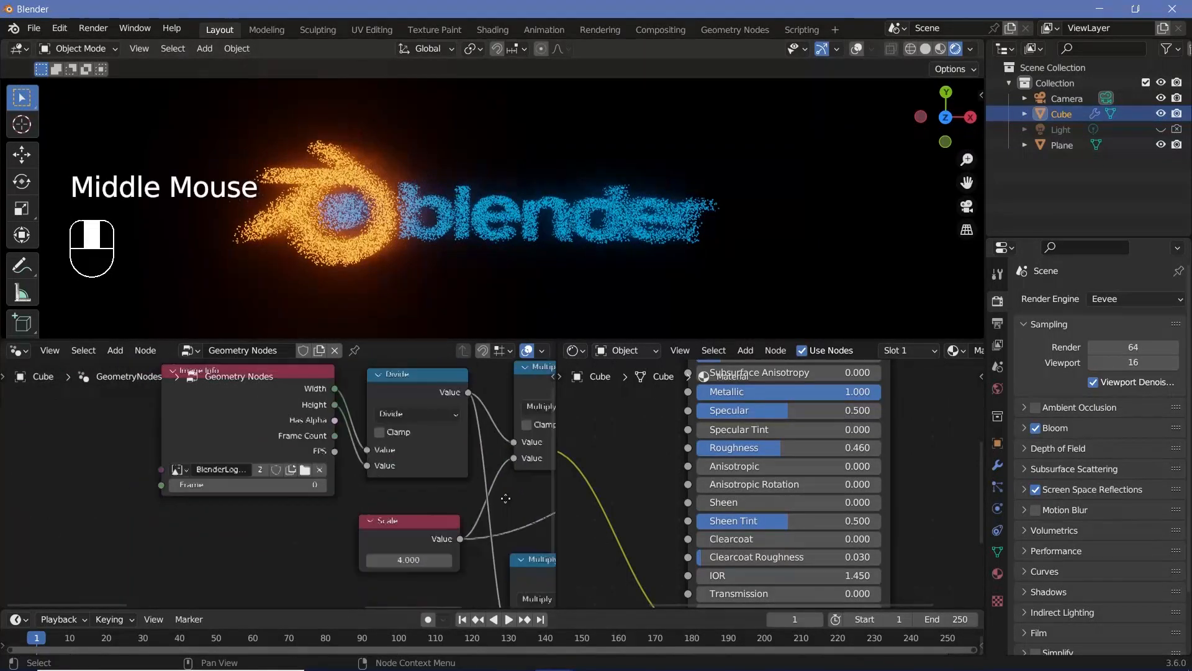
pyautogui.scroll(2, 336, 478)
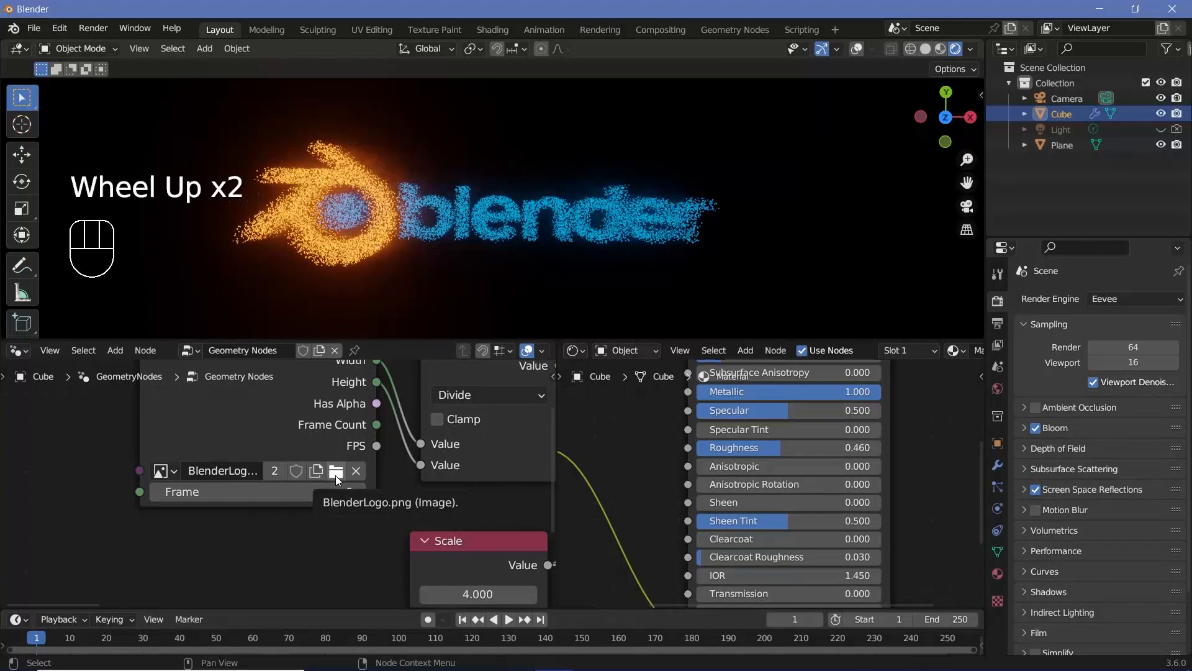
pyautogui.click(335, 475)
# Step: Load the same Instagram logo image into the Image Texture node
pyautogui.scroll(-5, 290, 405)
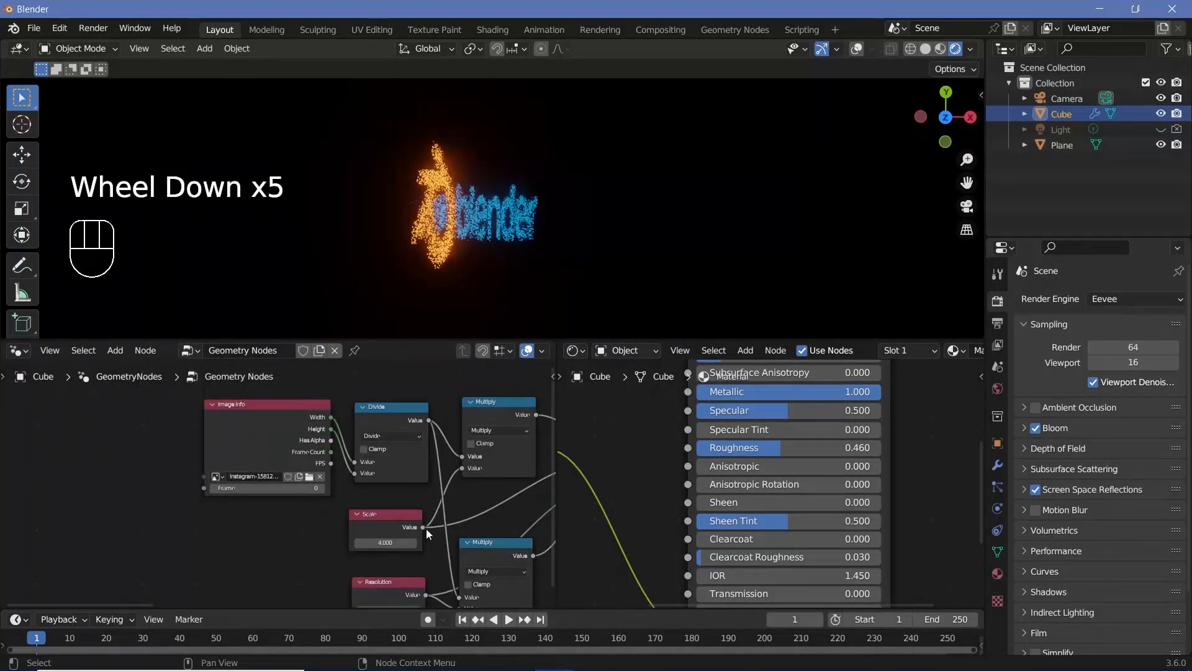
pyautogui.moveTo(425, 528); pyautogui.dragTo(327, 439, button='middle')
pyautogui.scroll(3, 327, 439)
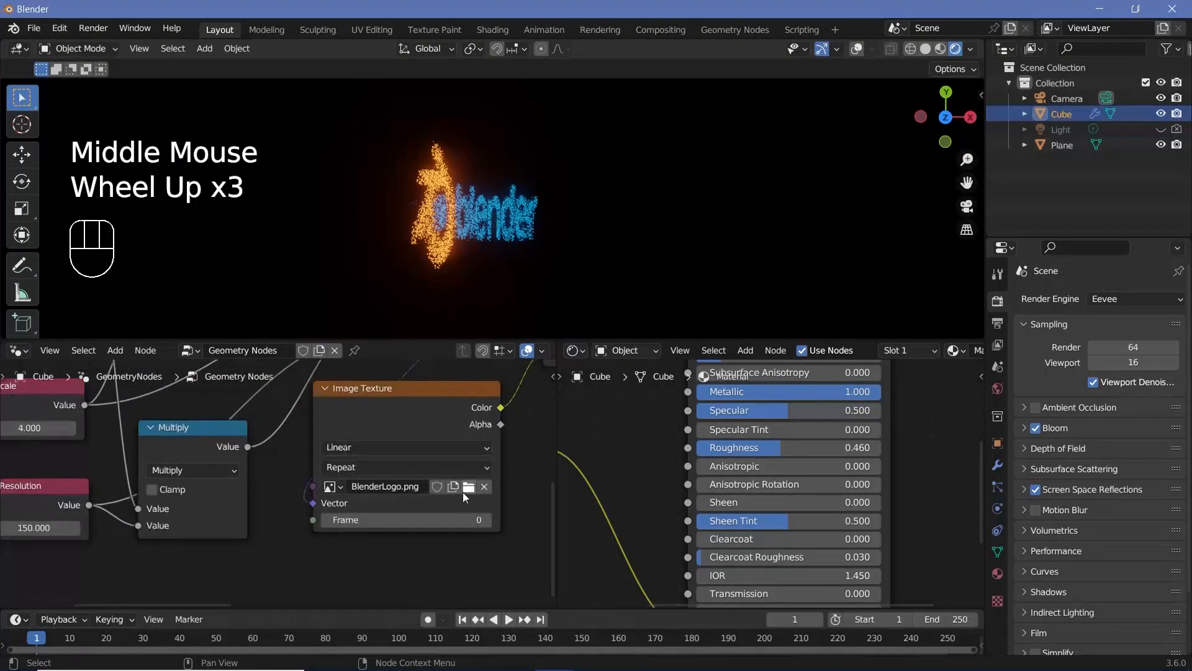
pyautogui.click(464, 490)
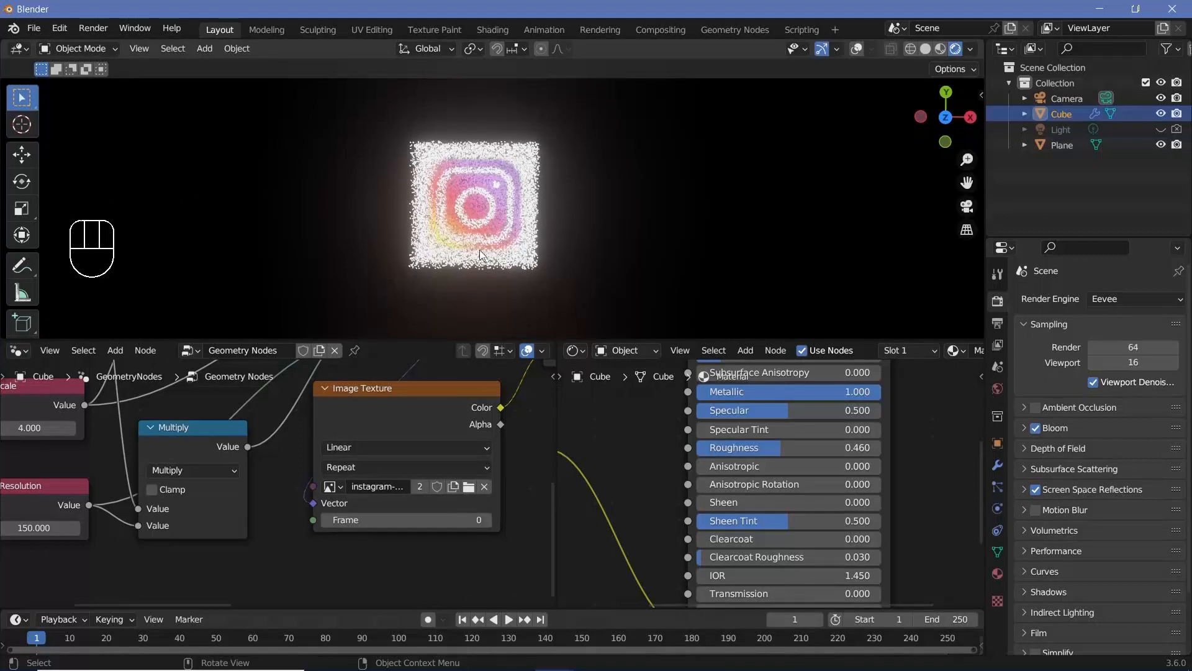
# Step: Add a Color Ramp node to the logo's material, placed below the Attribute-to-Emission link
pyautogui.scroll(3, 480, 255)
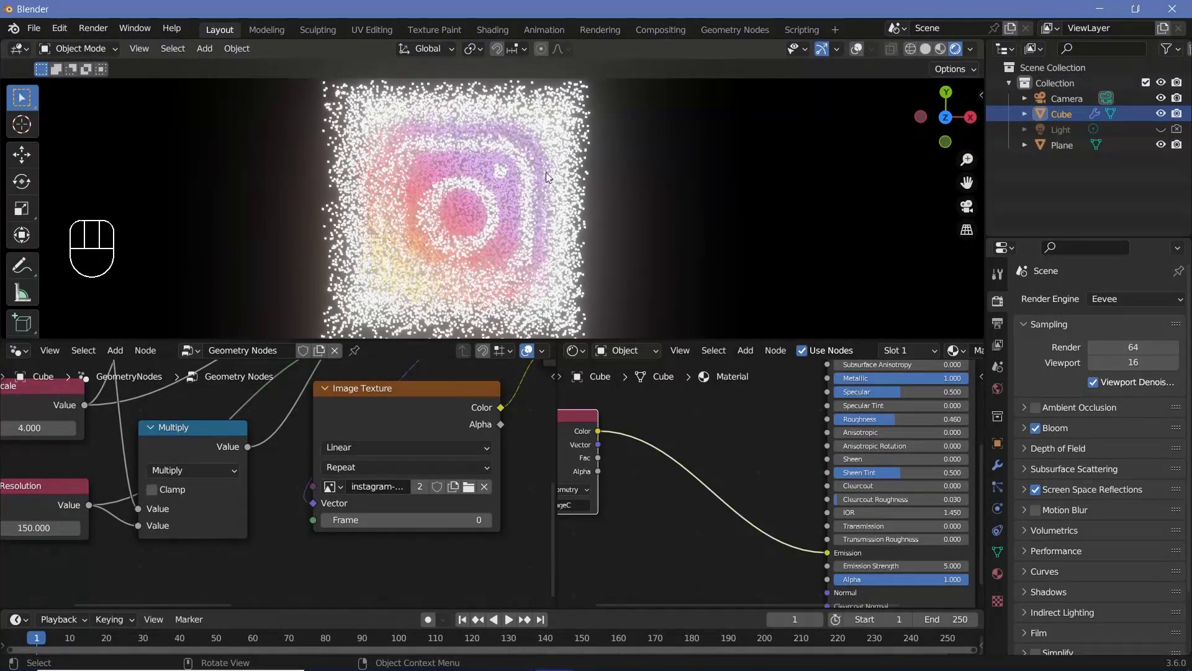
pyautogui.hotkey('shift', 'a')
pyautogui.click(705, 462)
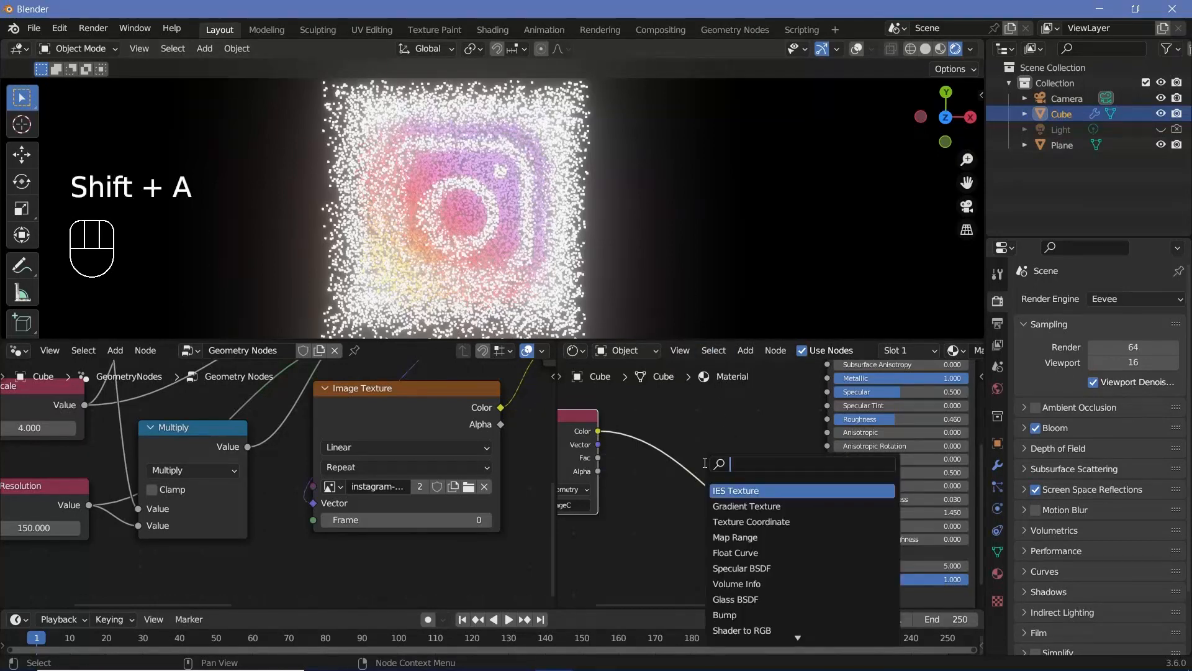
pyautogui.write('col')
pyautogui.click(735, 506)
pyautogui.scroll(-1, 659, 559)
pyautogui.click(652, 571)
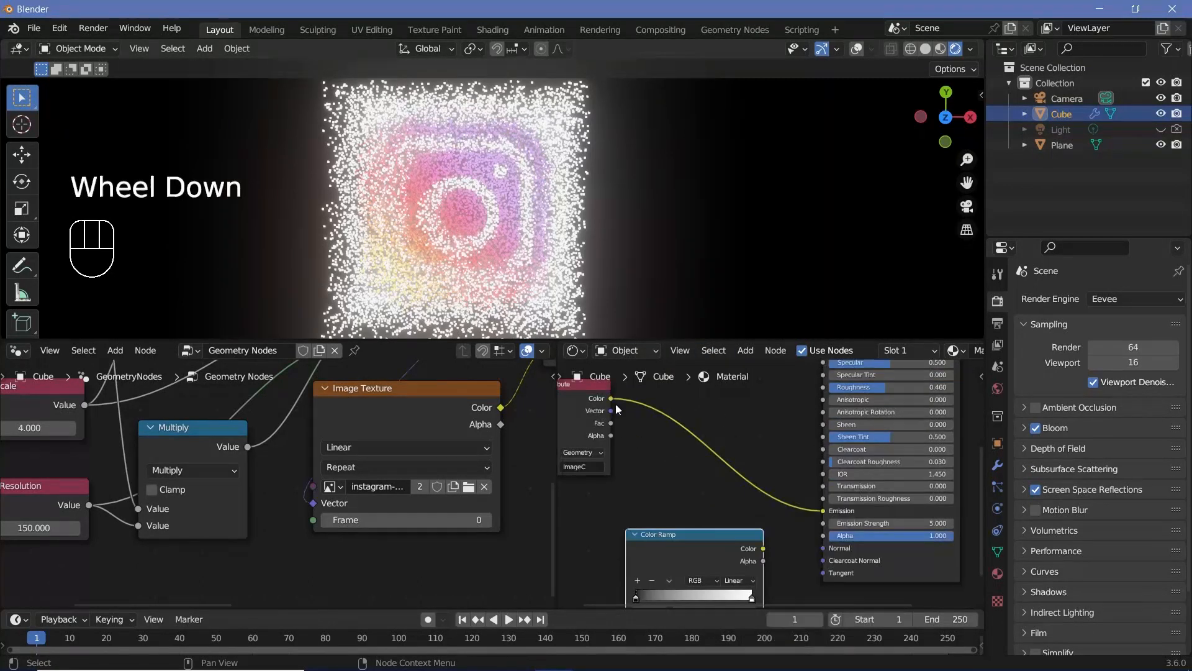
# Step: Route the Attribute Color through the Color Ramp into Alpha, reversing the ramp to white-then-black with the white stop at 0.585
pyautogui.moveTo(611, 399); pyautogui.dragTo(627, 551)
pyautogui.moveTo(636, 508); pyautogui.dragTo(659, 507)
pyautogui.moveTo(751, 506); pyautogui.dragTo(645, 508)
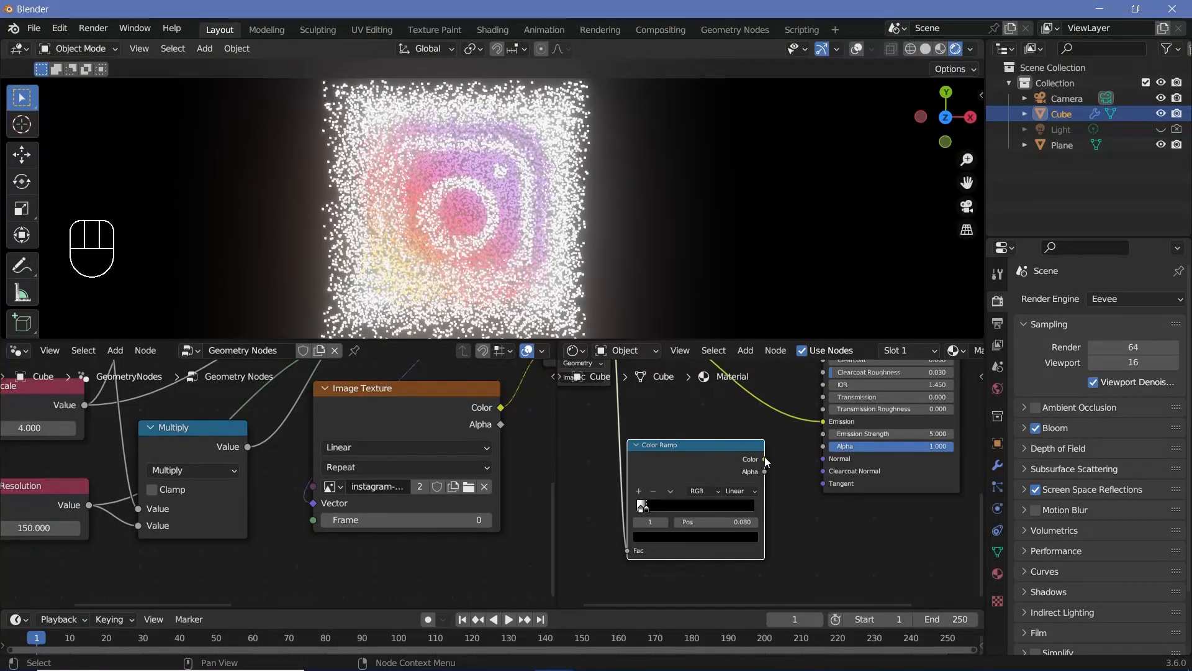
pyautogui.moveTo(765, 460); pyautogui.dragTo(823, 446)
pyautogui.moveTo(646, 507); pyautogui.dragTo(705, 529)
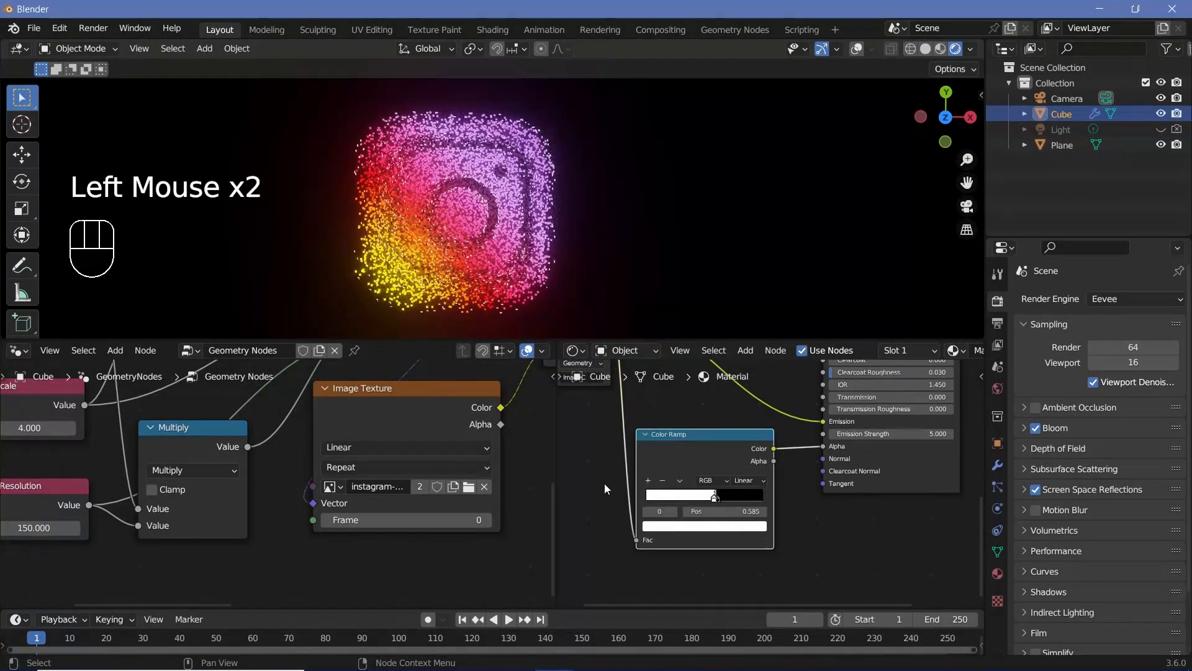
# Step: Set the output frame rate to 30 fps and the end frame to 150
pyautogui.click(1066, 98)
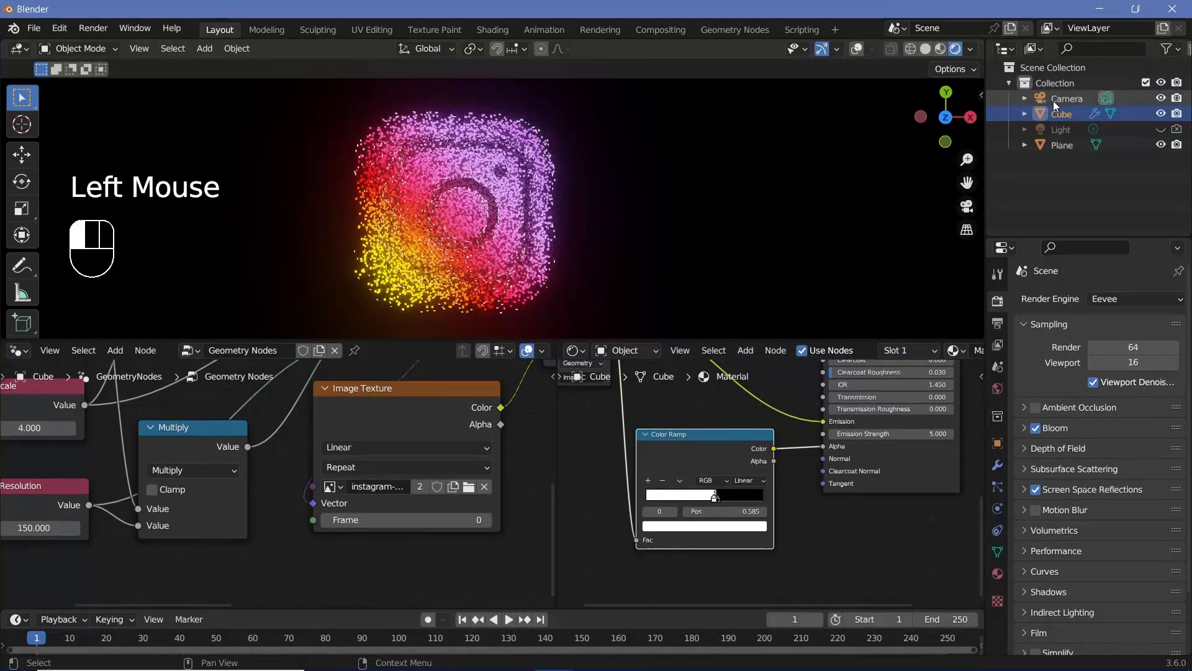
pyautogui.click(997, 322)
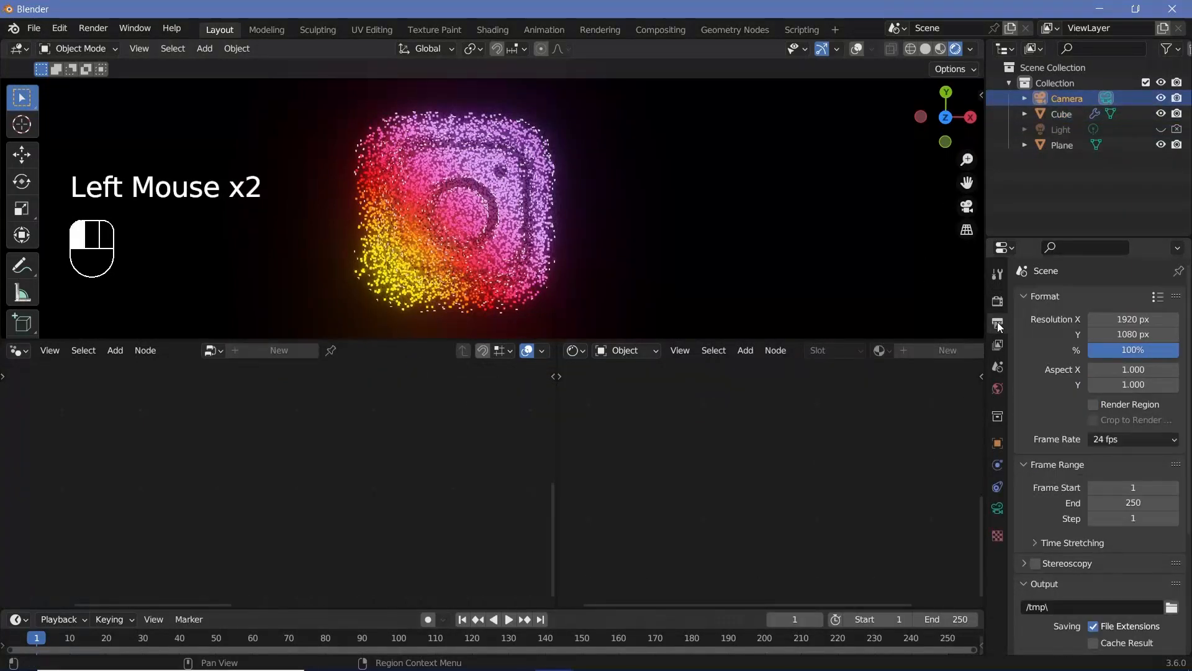
pyautogui.click(1135, 439)
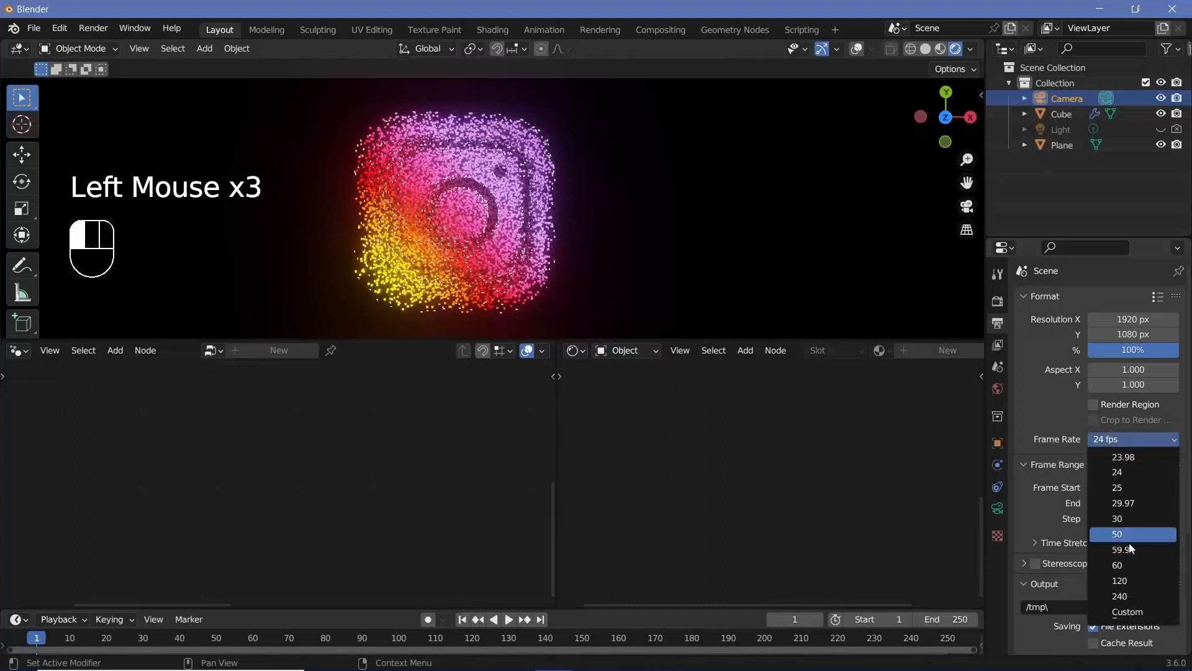
pyautogui.click(1128, 519)
pyautogui.click(1127, 503)
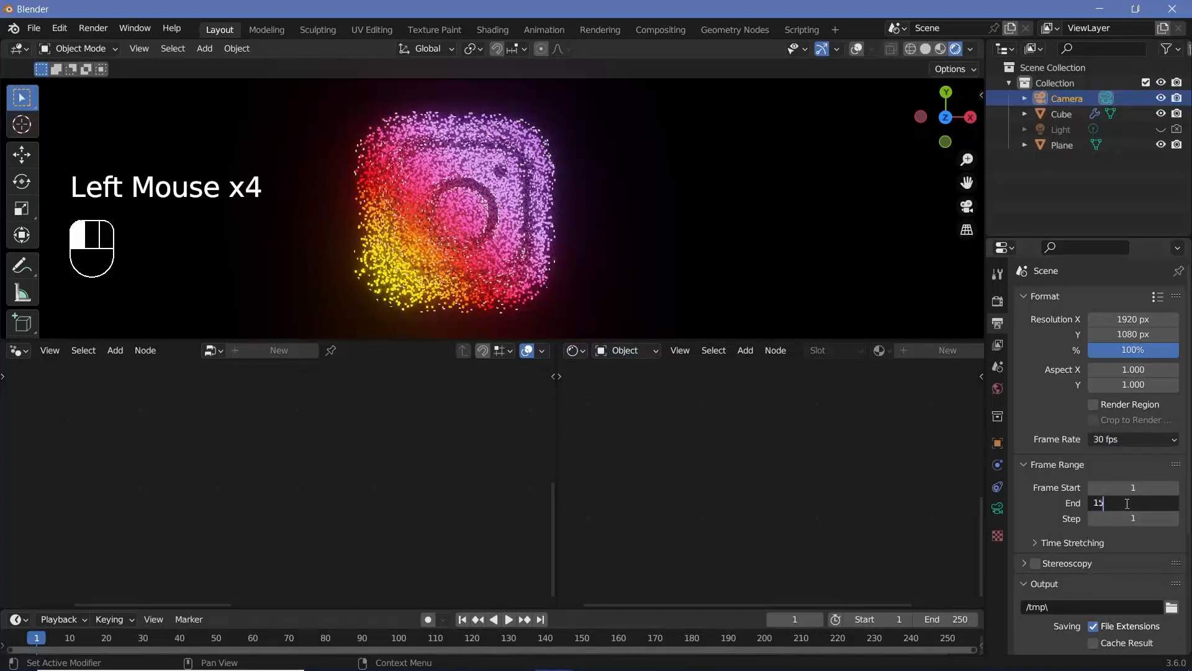
pyautogui.press('Return')
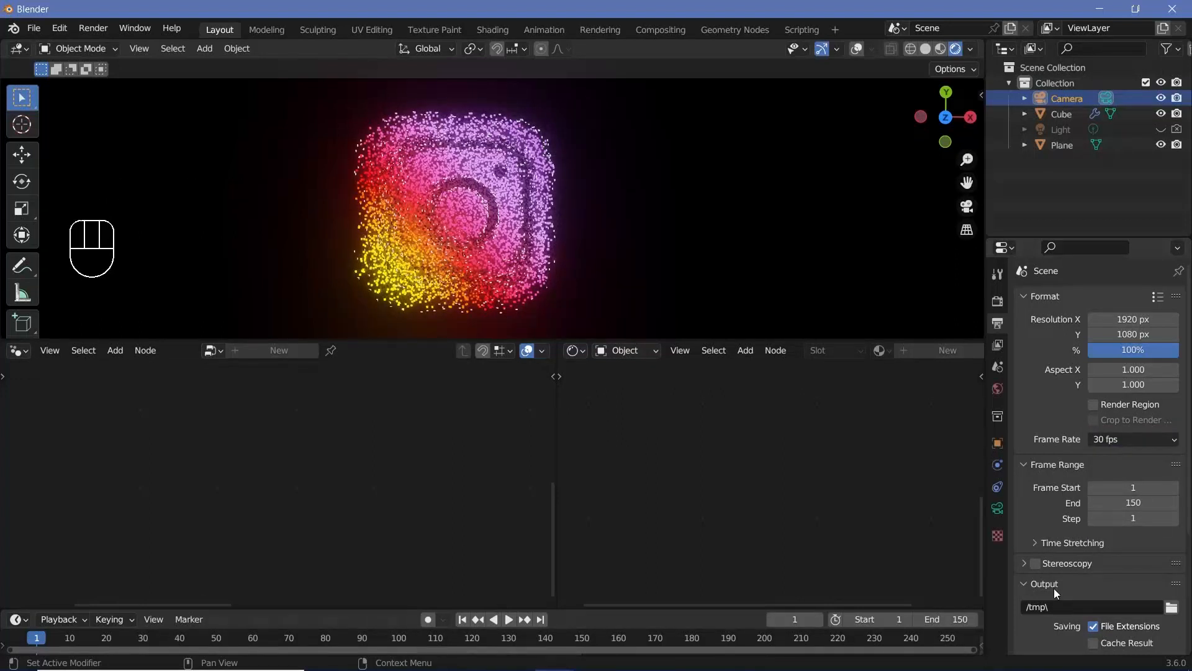
# Step: Set the output path to // and the file format to FFmpeg Video
pyautogui.click(1047, 607)
pyautogui.write('//')
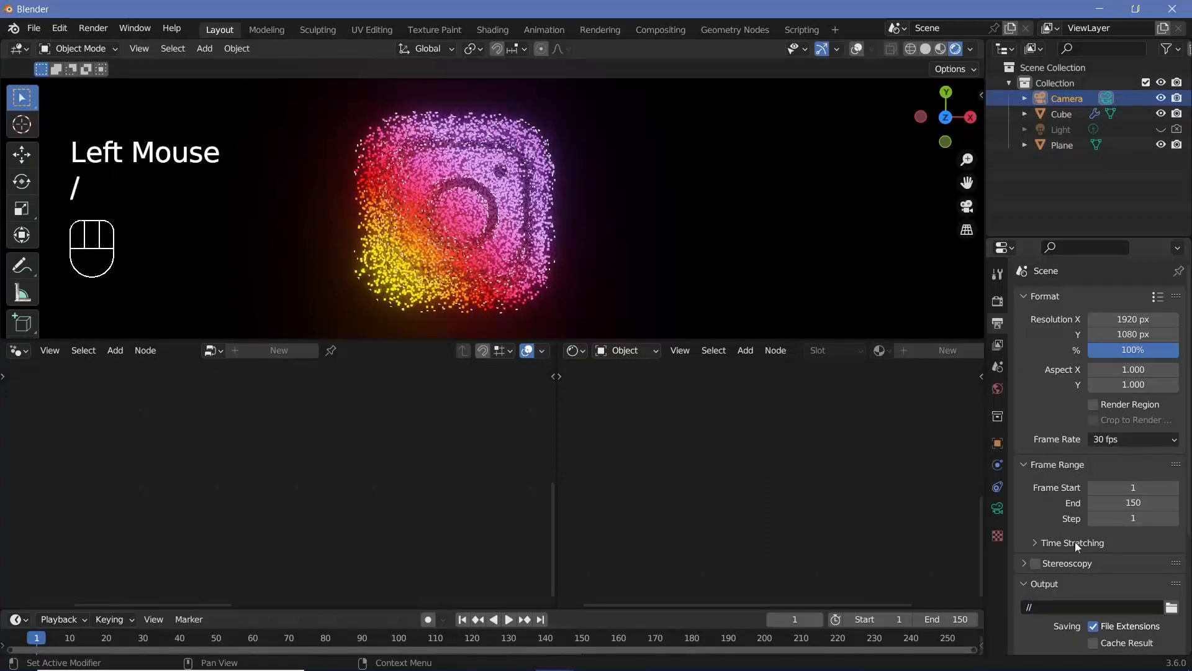
pyautogui.scroll(-3, 1075, 541)
pyautogui.click(1118, 494)
pyautogui.click(1129, 570)
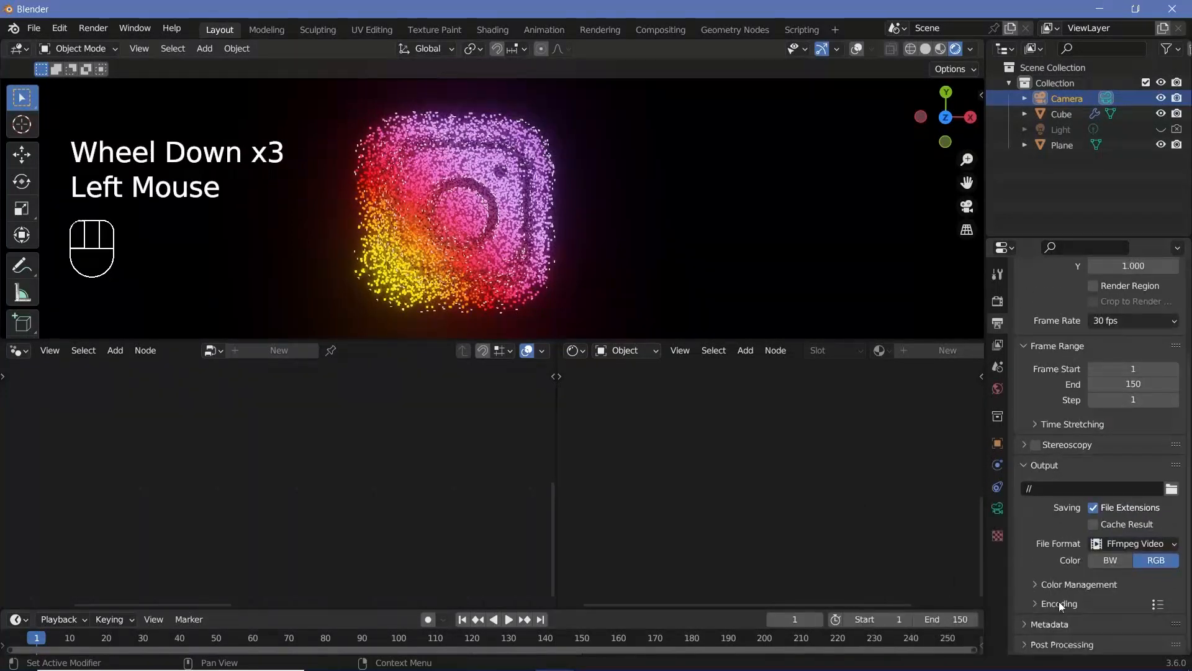
# Step: Set the video encoding container to MPEG-4 and the output quality to Perceptually Lossless
pyautogui.scroll(-3, 1100, 566)
pyautogui.click(1124, 477)
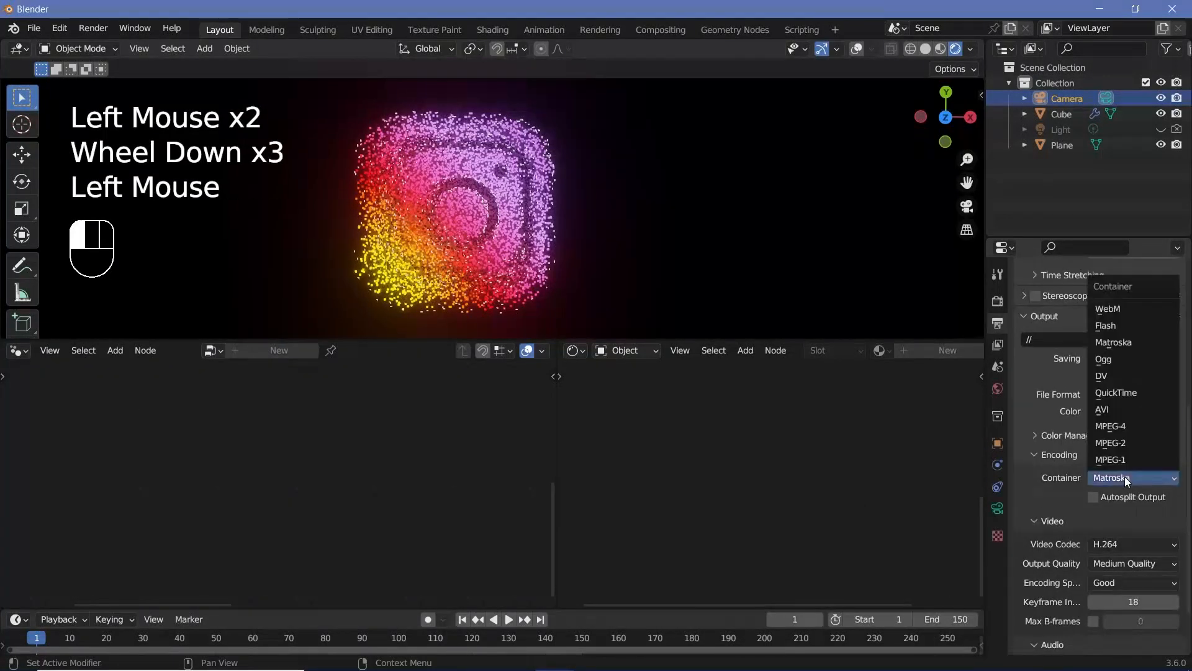
pyautogui.click(1132, 438)
pyautogui.click(1119, 563)
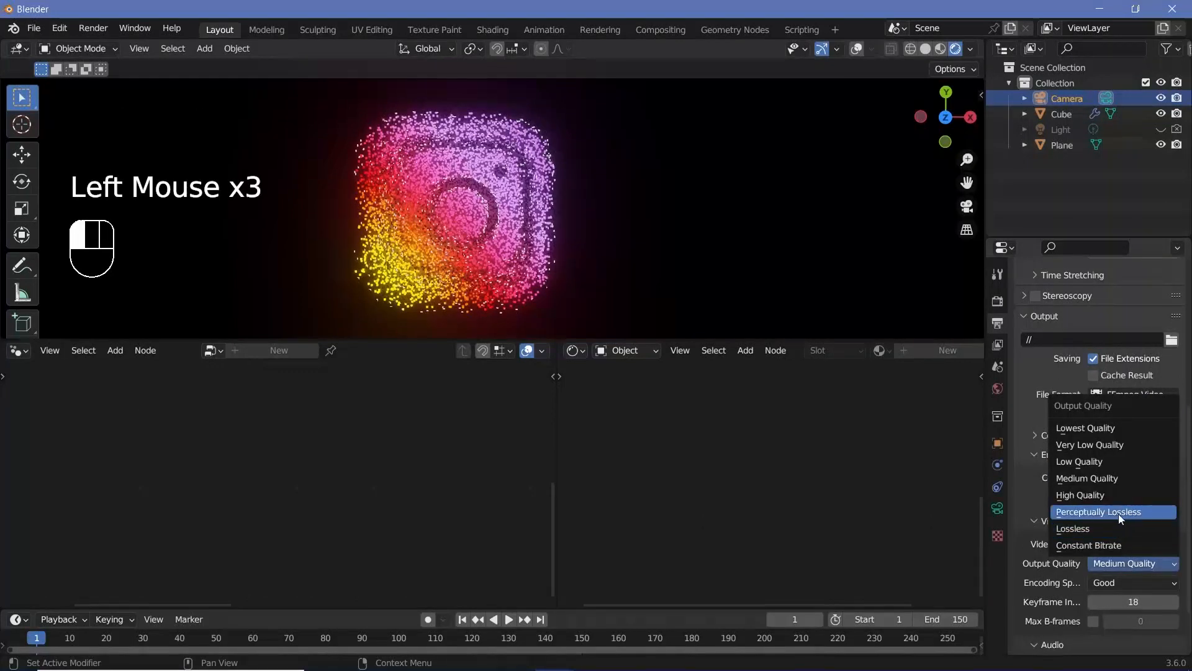
pyautogui.click(1119, 513)
# Step: Widen the geometry node editor, clear the camera's location and rotation, and look through the camera
pyautogui.click(632, 201)
pyautogui.click(1063, 95)
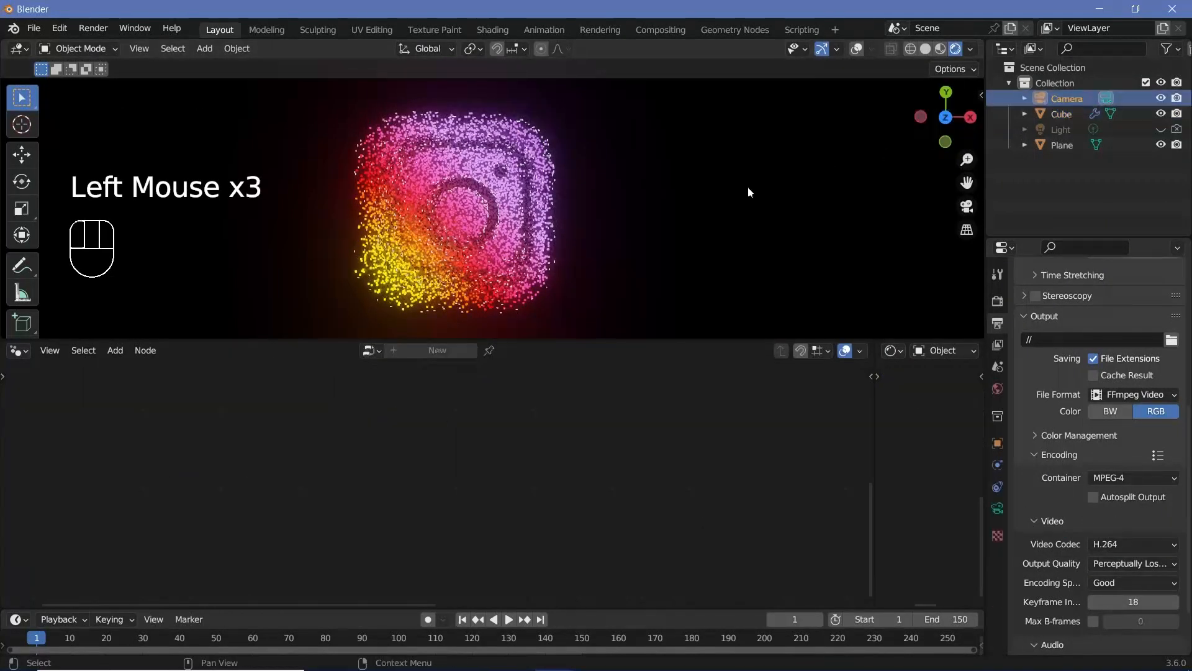
pyautogui.hotkey('alt', 'g')
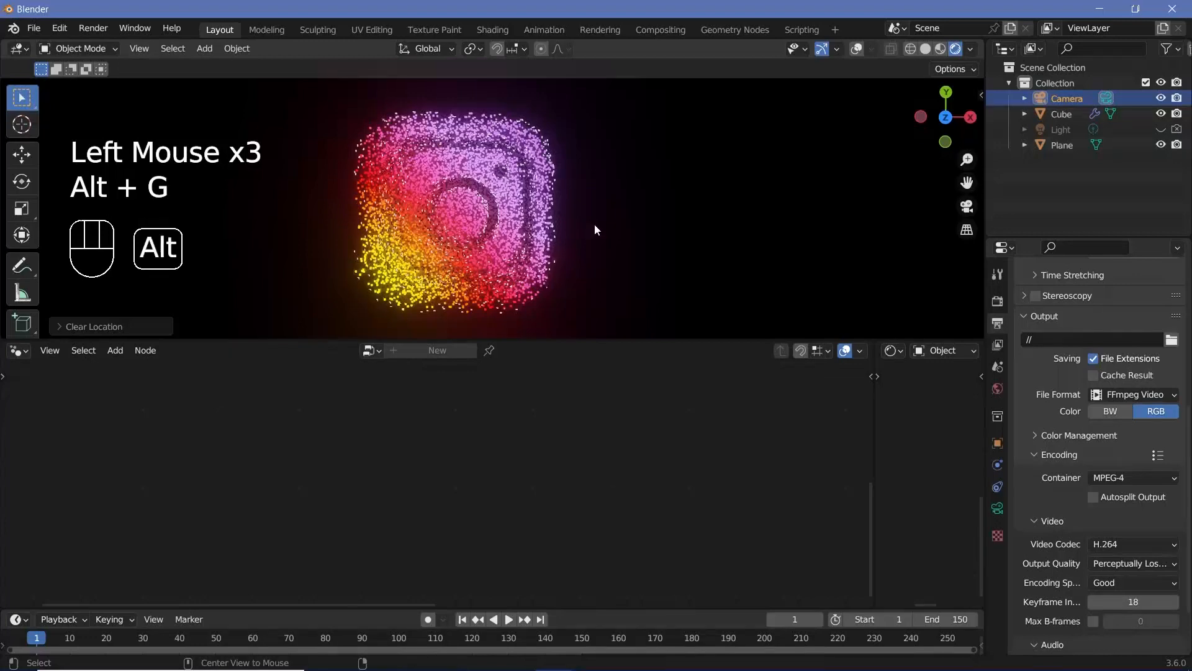
pyautogui.hotkey('alt', 'r')
pyautogui.press('KP_0')
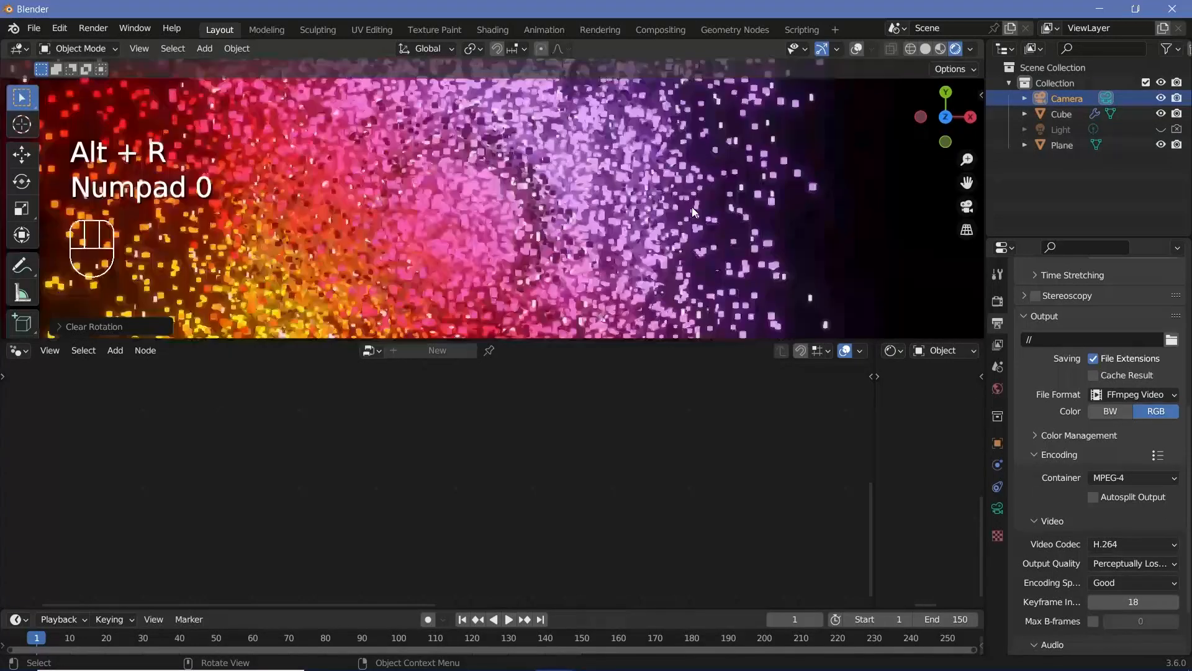
# Step: Enlarge the timeline and move the playhead to frame 0
pyautogui.moveTo(351, 611); pyautogui.dragTo(349, 555)
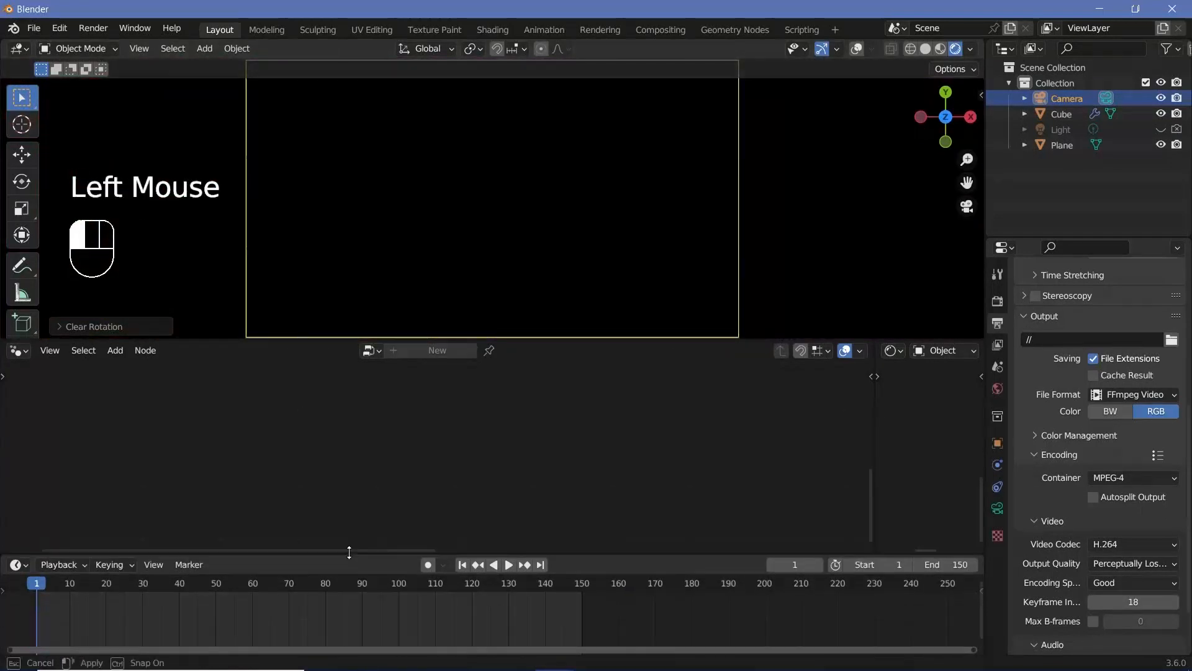
pyautogui.press('Left')
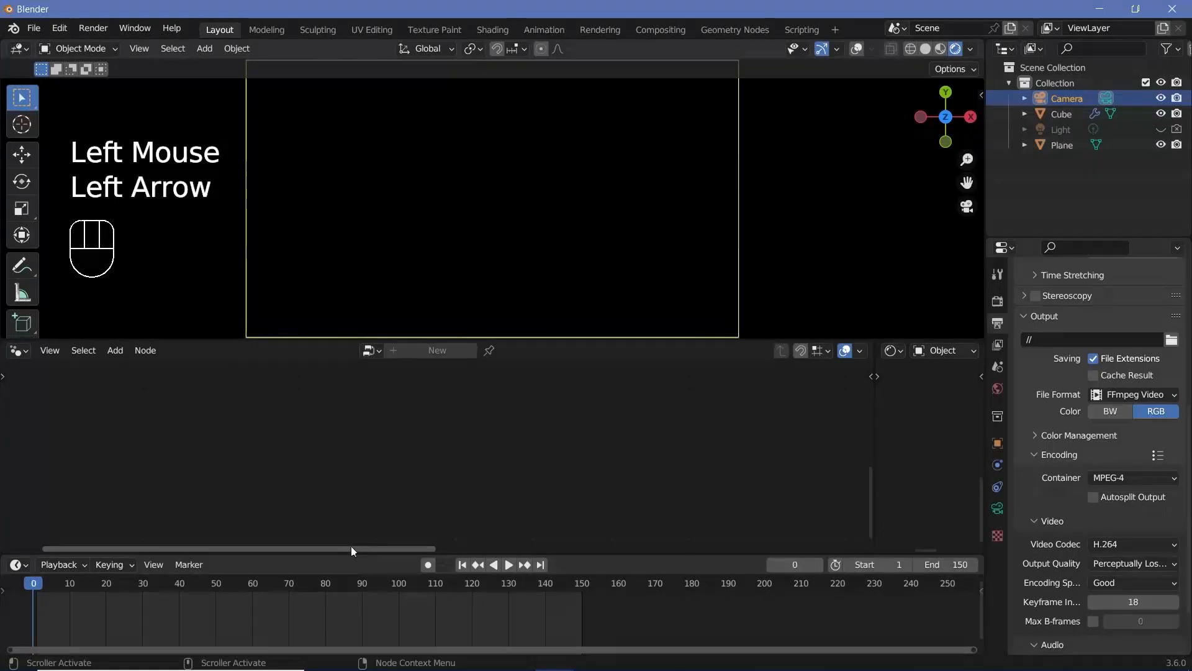
# Step: Keyframe the camera's location, rotation and scale at frame 0, and again at frame 120 with it moved about 13 m along global Z
pyautogui.press('i')
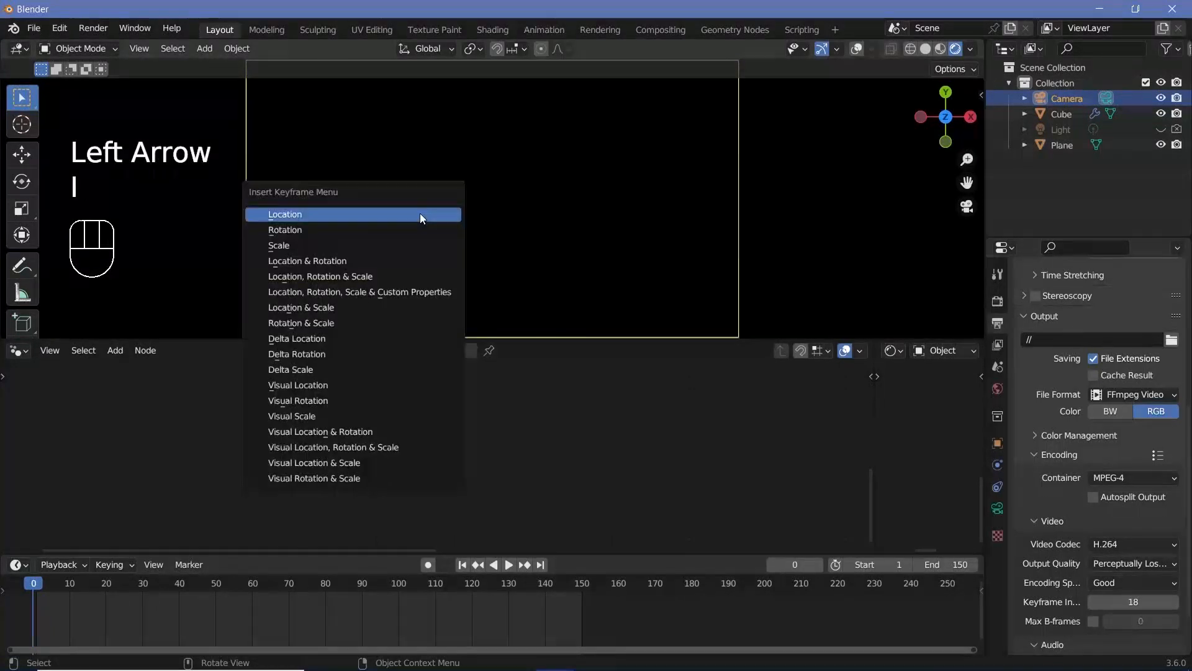
pyautogui.click(374, 284)
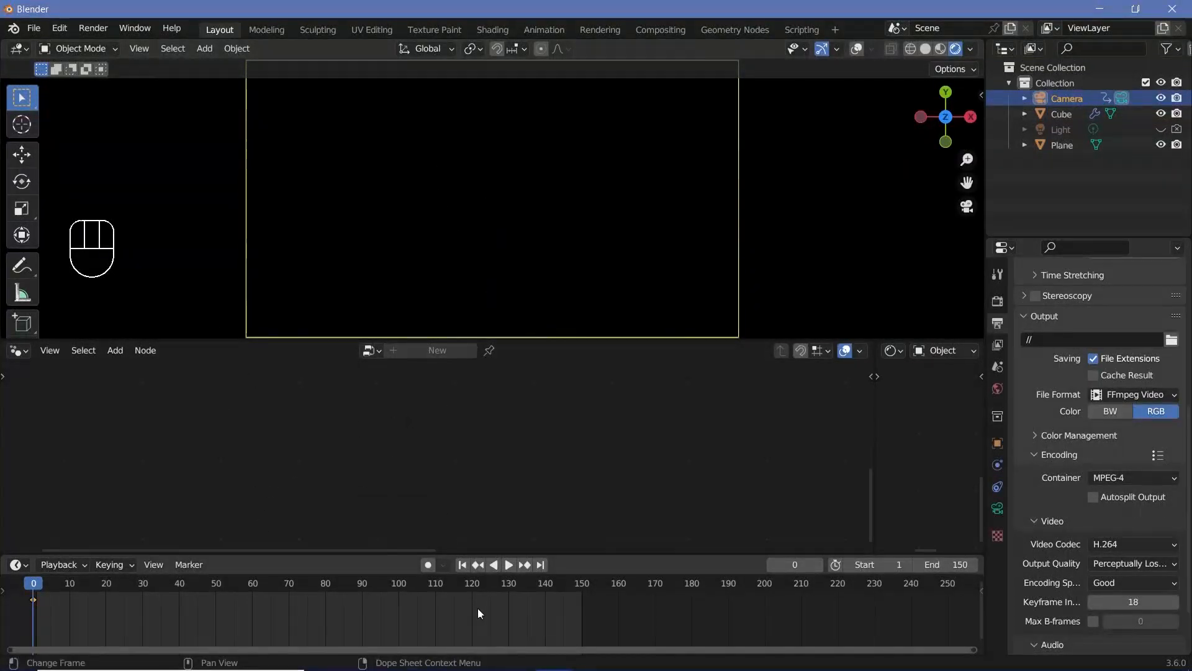
pyautogui.click(472, 591)
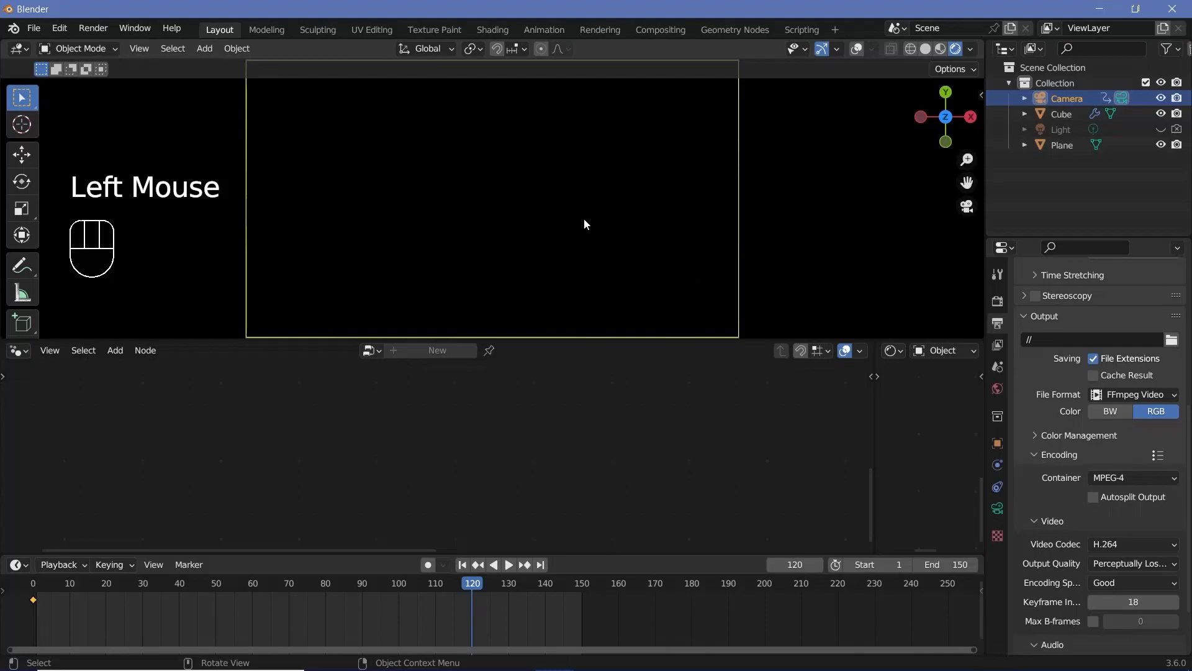
pyautogui.press('g')
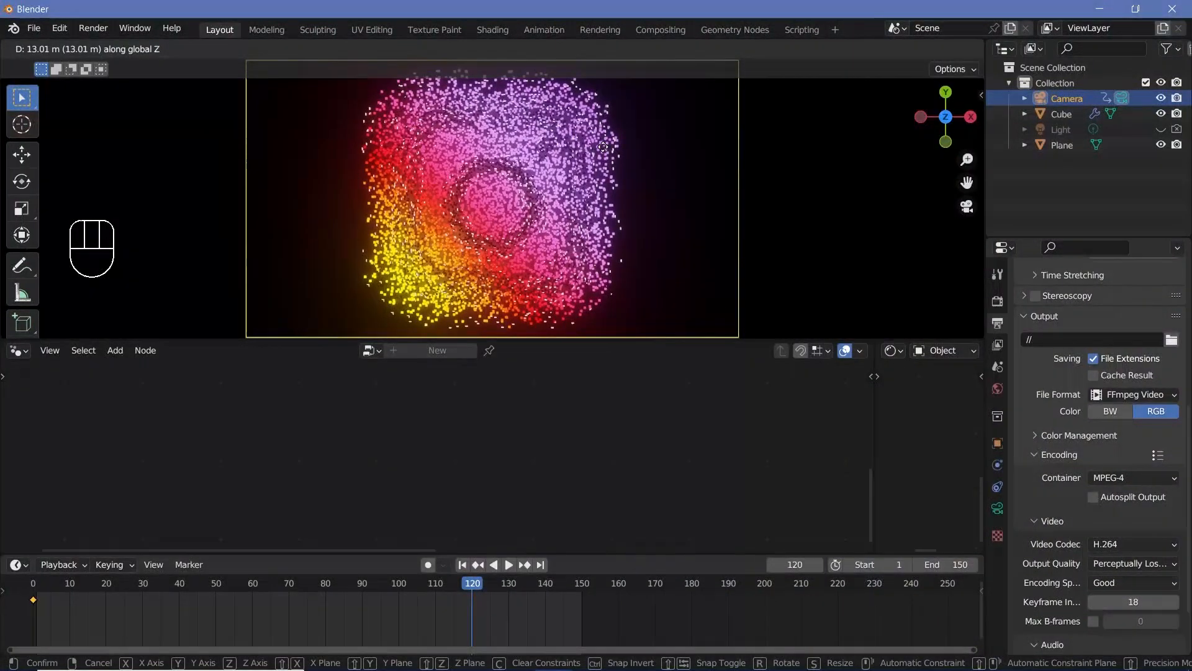
pyautogui.click(590, 148)
pyautogui.press('i')
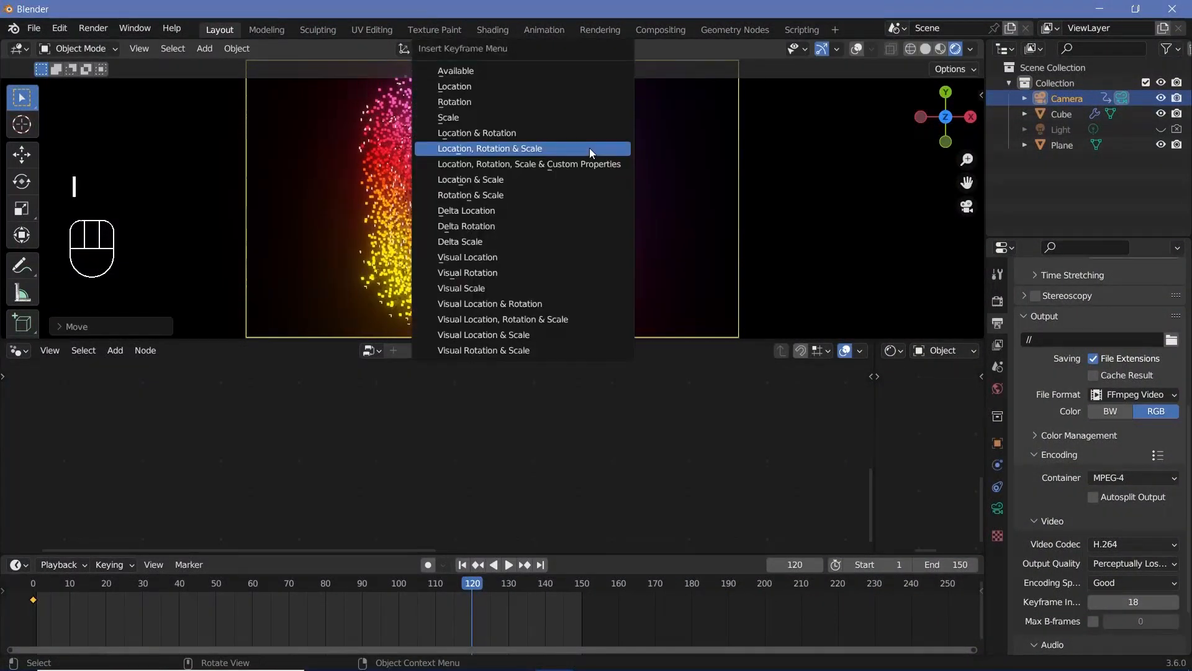
pyautogui.click(590, 148)
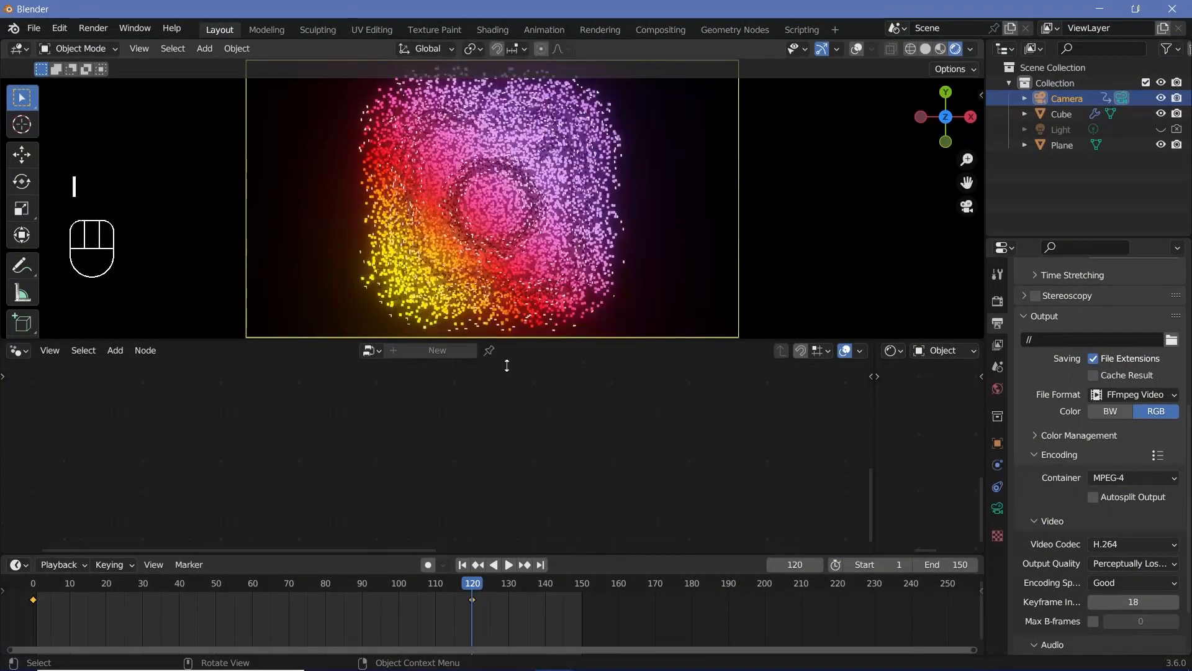
# Step: Keyframe the cube's Random Value node Max of 5 at frame 105
pyautogui.click(418, 587)
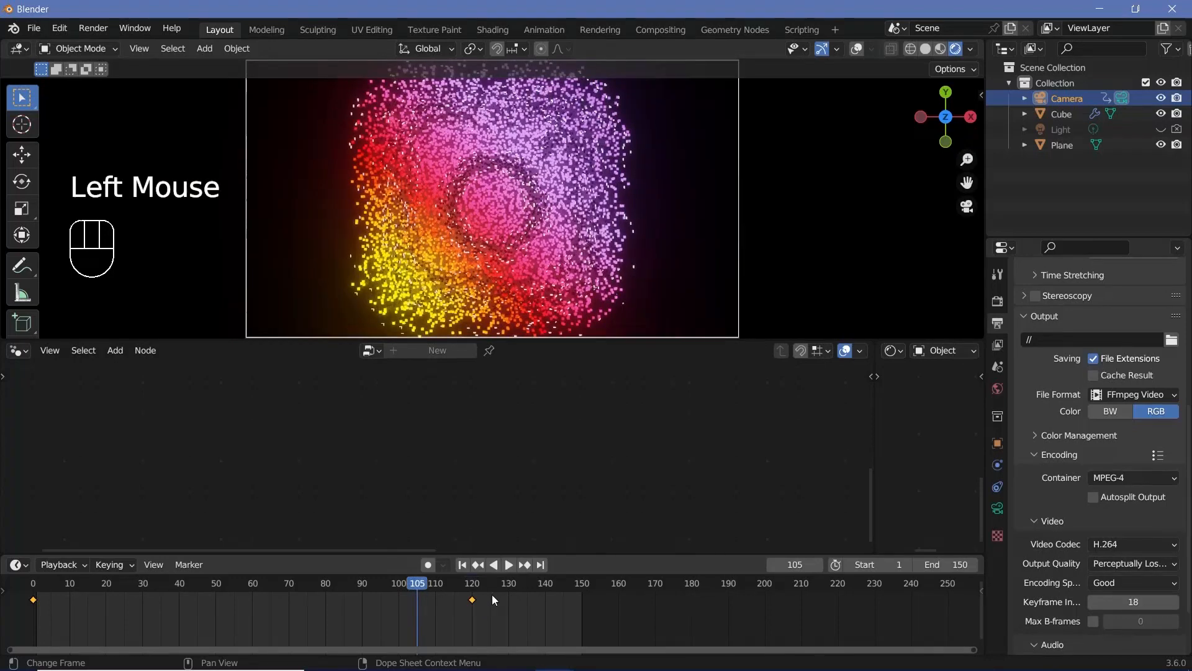
pyautogui.click(497, 597)
pyautogui.click(439, 191)
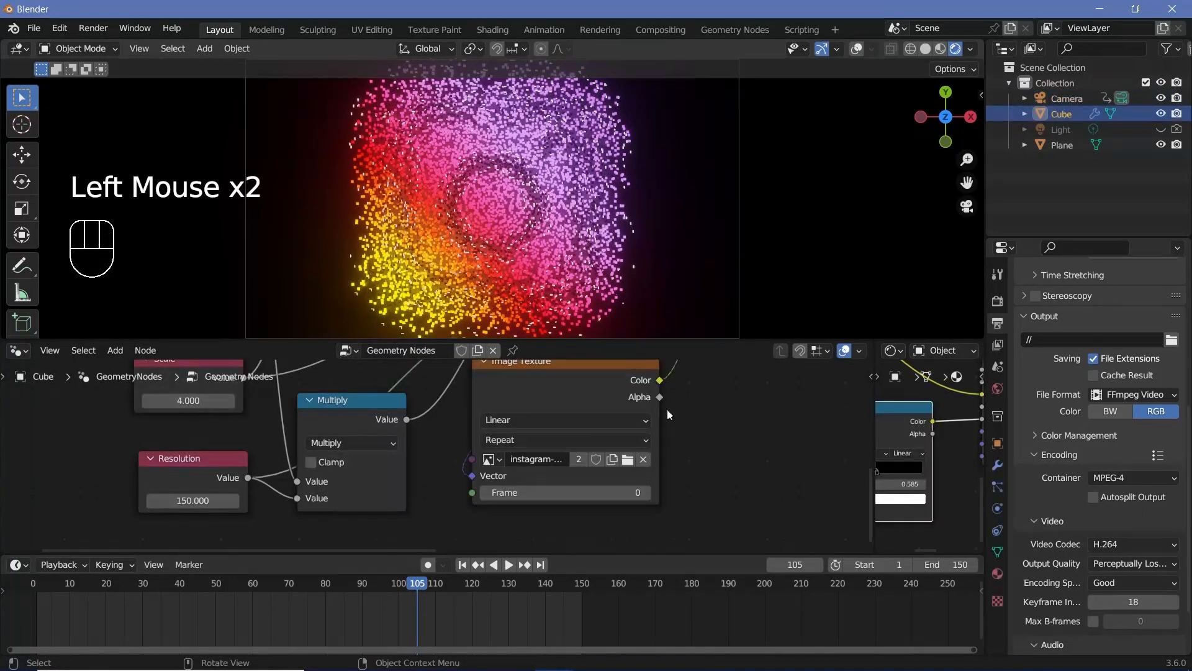
pyautogui.scroll(-1, 758, 464)
pyautogui.scroll(1, 758, 463)
pyautogui.moveTo(759, 464); pyautogui.dragTo(497, 455, button='middle')
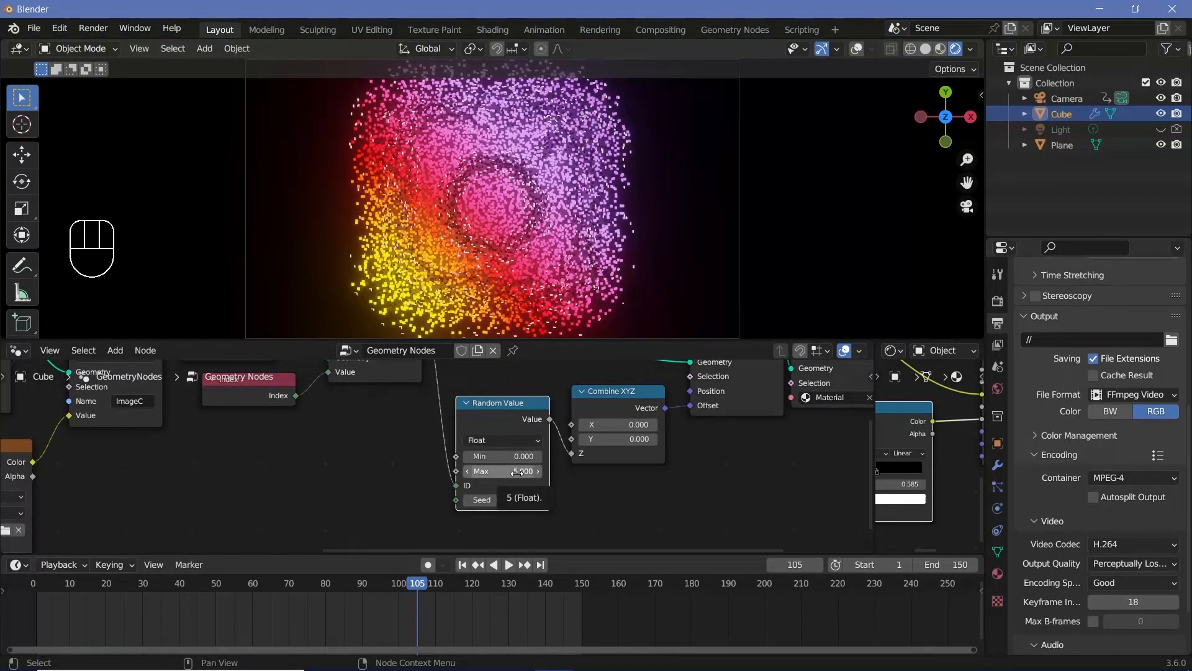
pyautogui.press('i')
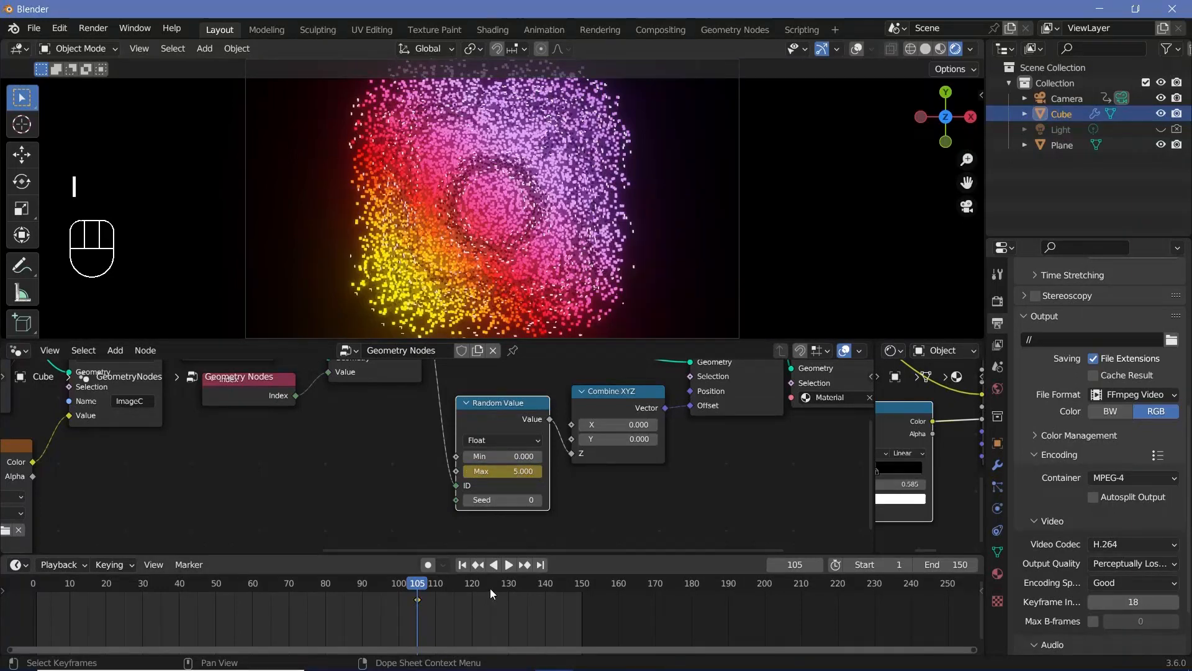
# Step: Set the Random Value node's Max to 0 at frame 135 and keyframe it
pyautogui.click(526, 590)
pyautogui.click(525, 590)
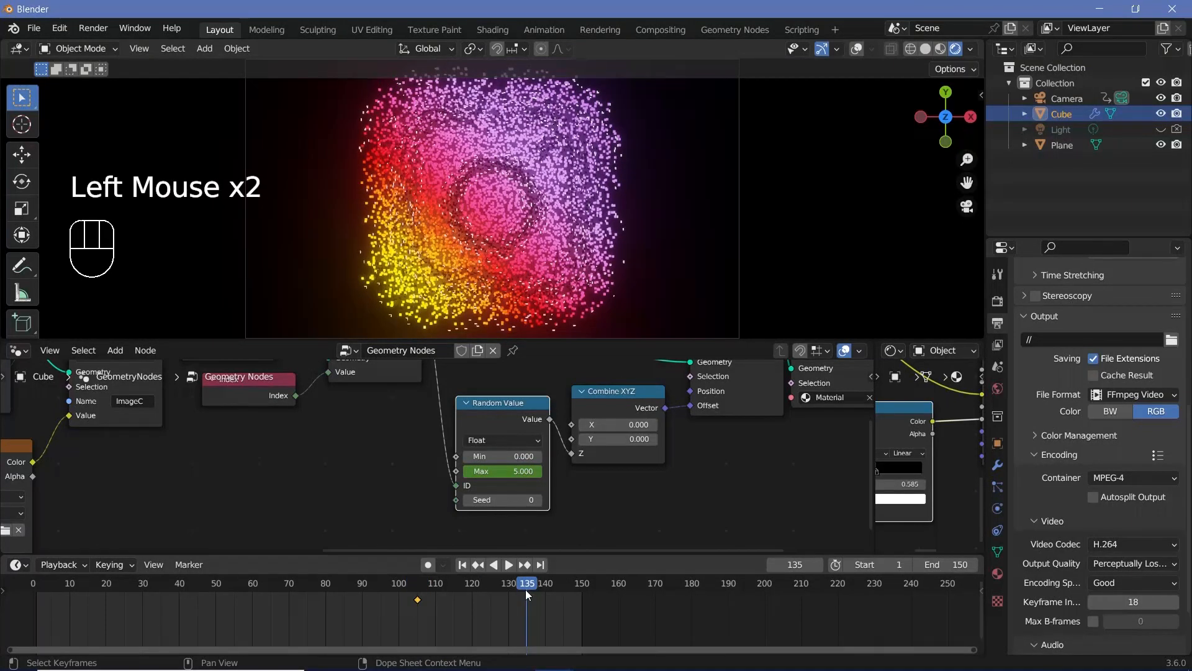
pyautogui.click(510, 472)
pyautogui.write('0')
pyautogui.press('Return')
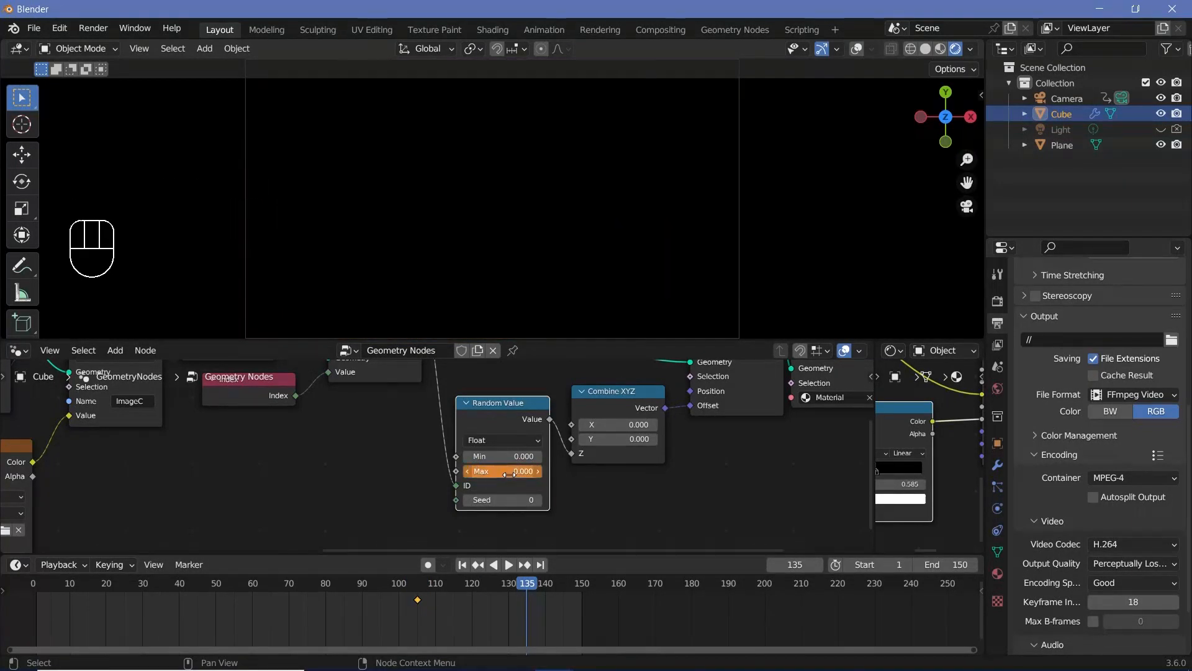
pyautogui.press('i')
# Step: Set the Resolution value node in the cube's geometry nodes to 300
pyautogui.scroll(-2, 289, 476)
pyautogui.moveTo(288, 482); pyautogui.dragTo(483, 402, button='middle')
pyautogui.scroll(2, 394, 434)
pyautogui.scroll(3, 442, 466)
pyautogui.click(436, 479)
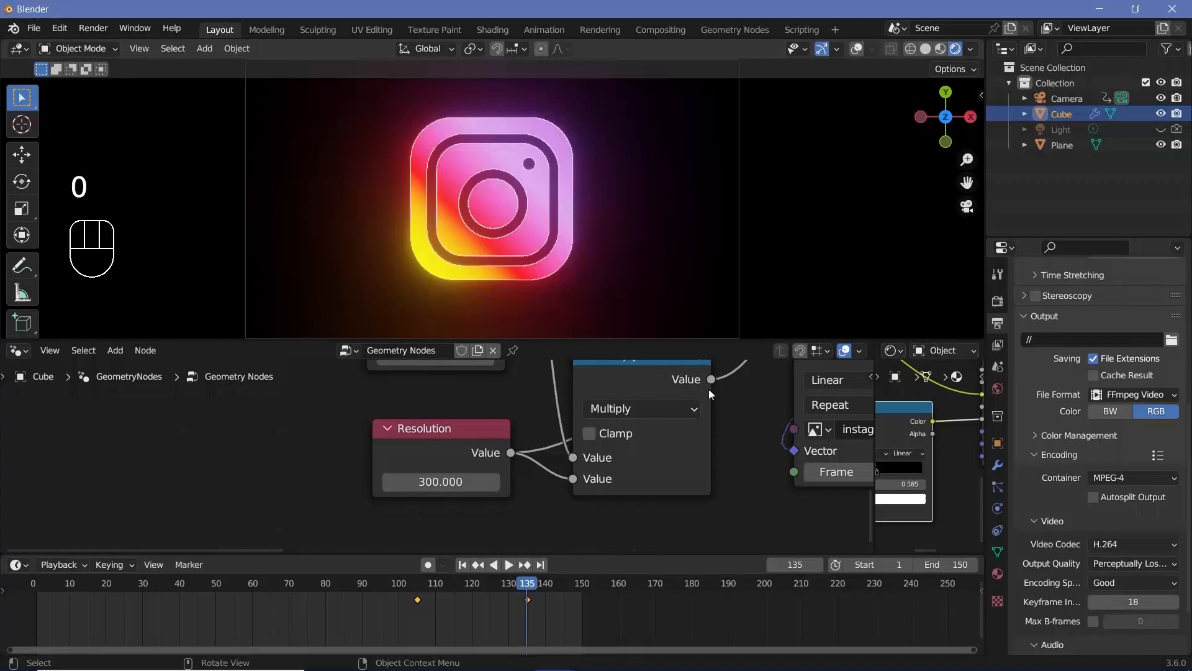
# Step: Bring the black and white stops of the cube material's Color Ramp closer together, with the white stop at about 0.487
pyautogui.scroll(-2, 709, 388)
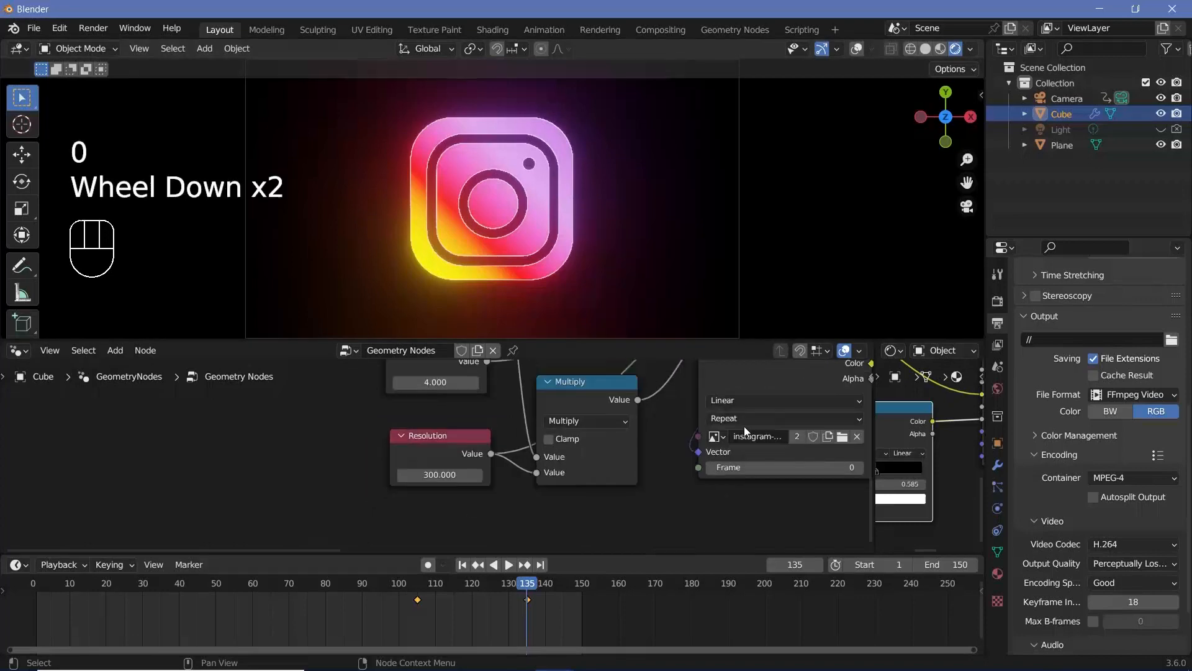
pyautogui.moveTo(744, 426); pyautogui.dragTo(624, 573, button='middle')
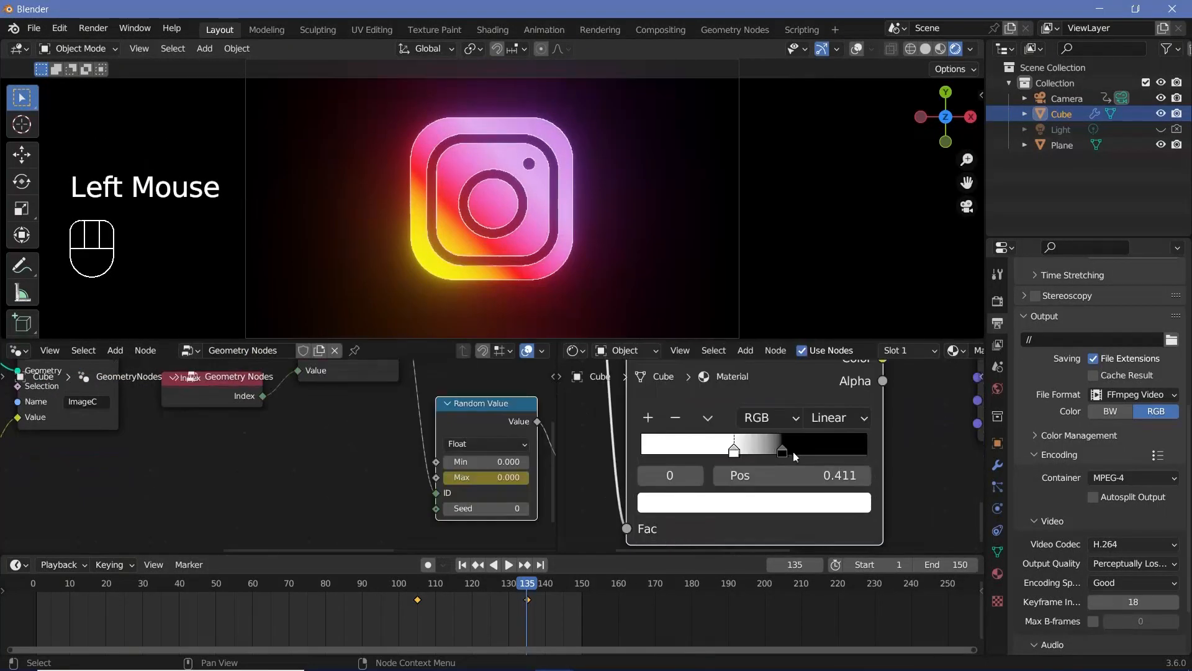
pyautogui.moveTo(793, 452); pyautogui.dragTo(754, 452)
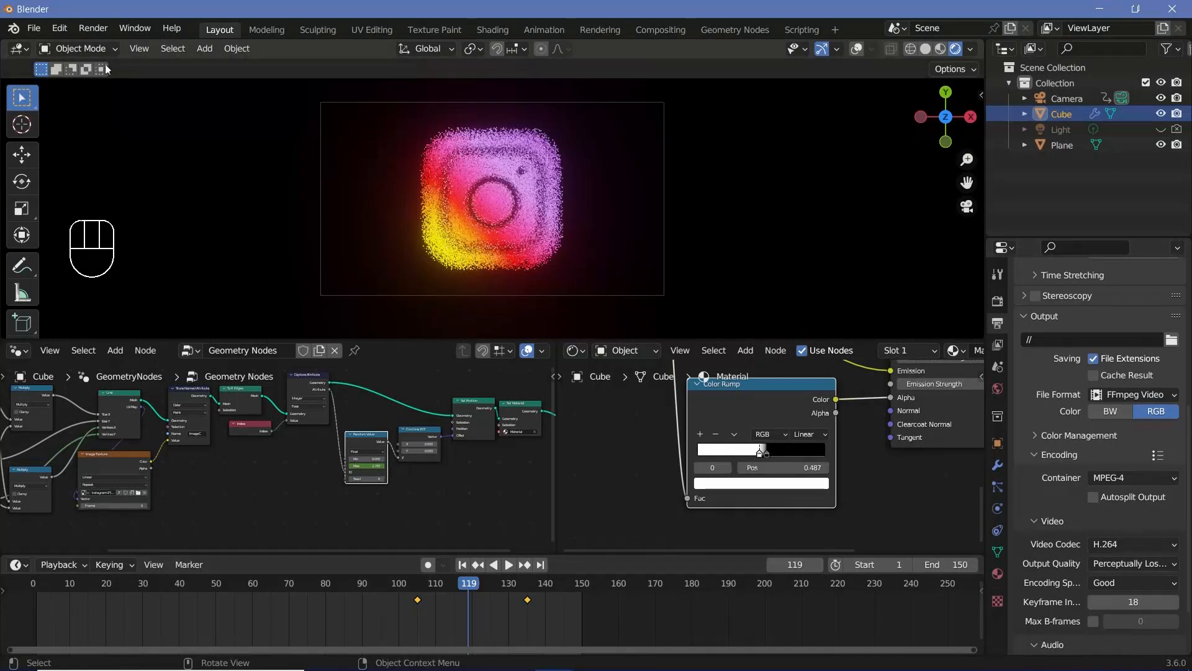
# Step: Open the rendering commands to output the animation
pyautogui.click(91, 27)
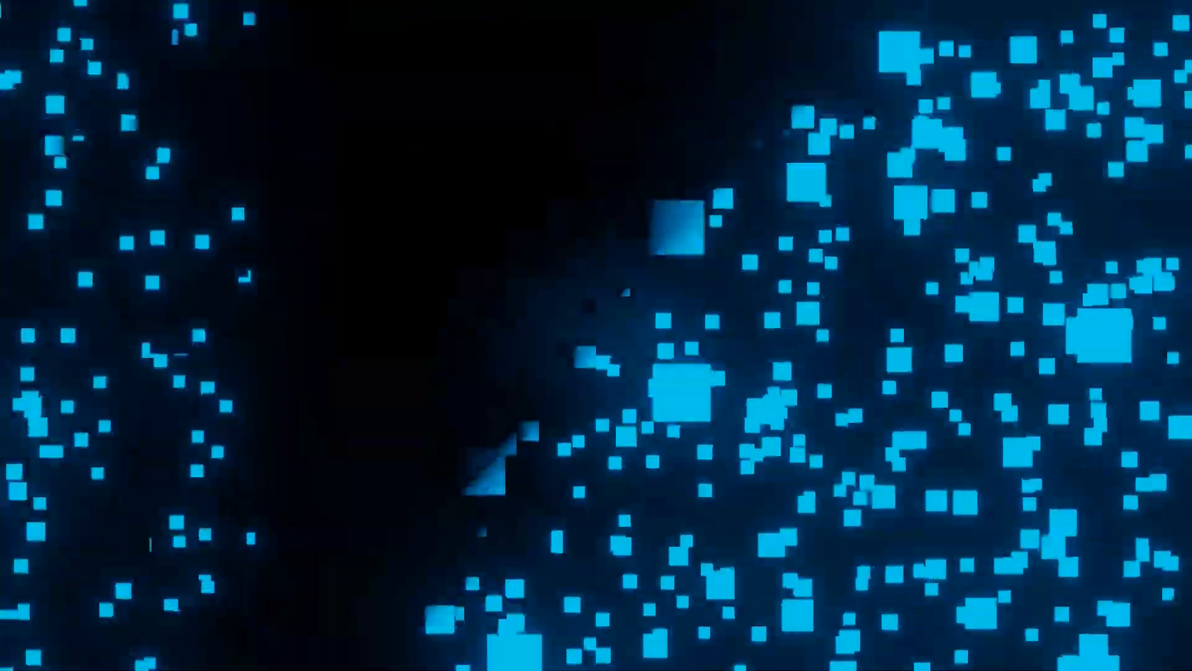